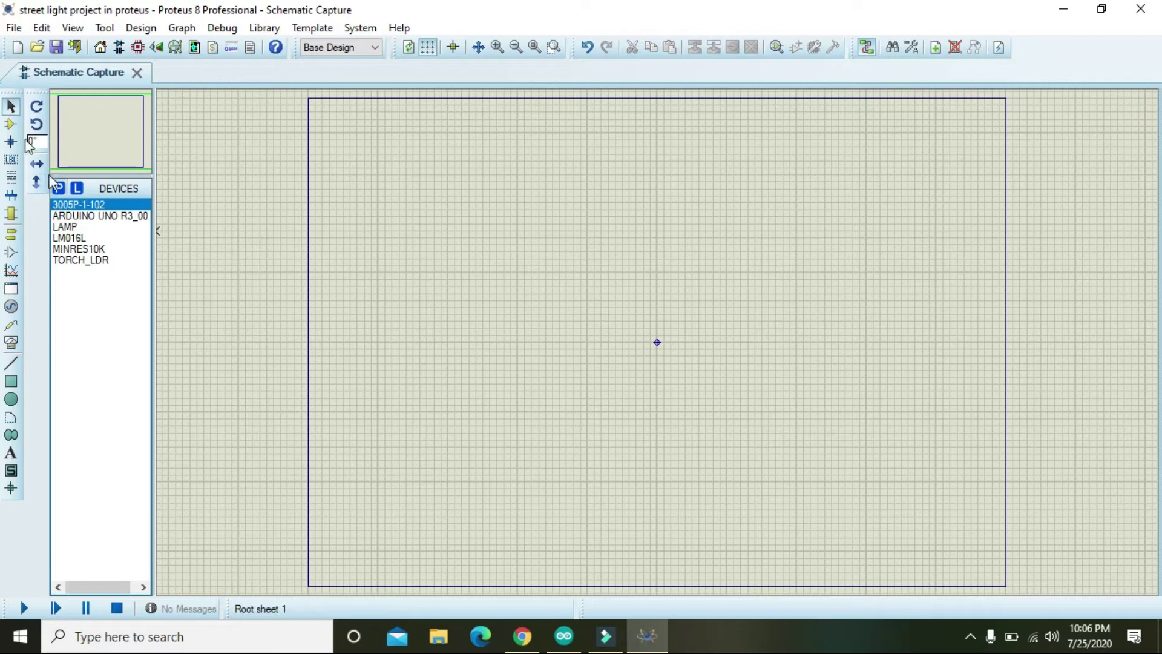
Place an ARDUINO UNO R3_001 board near the sheet centre, nudged slightly left
{"action": "left_click", "coordinate": [11, 124]}
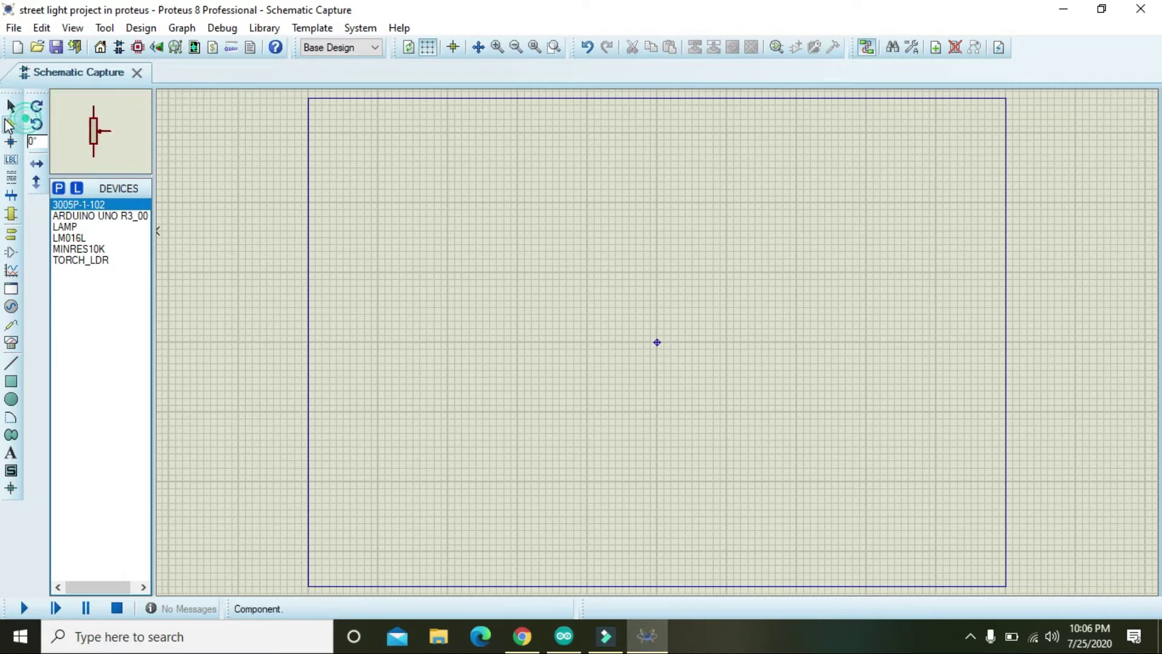
{"action": "left_click", "coordinate": [59, 189]}
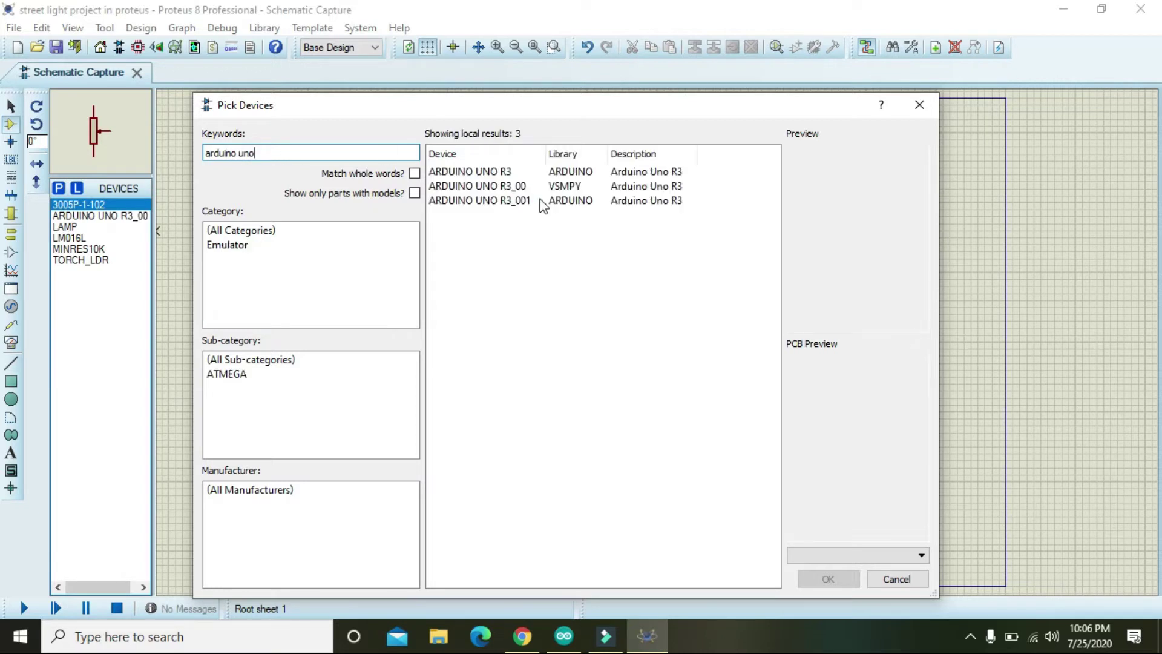
{"action": "left_click", "coordinate": [541, 201]}
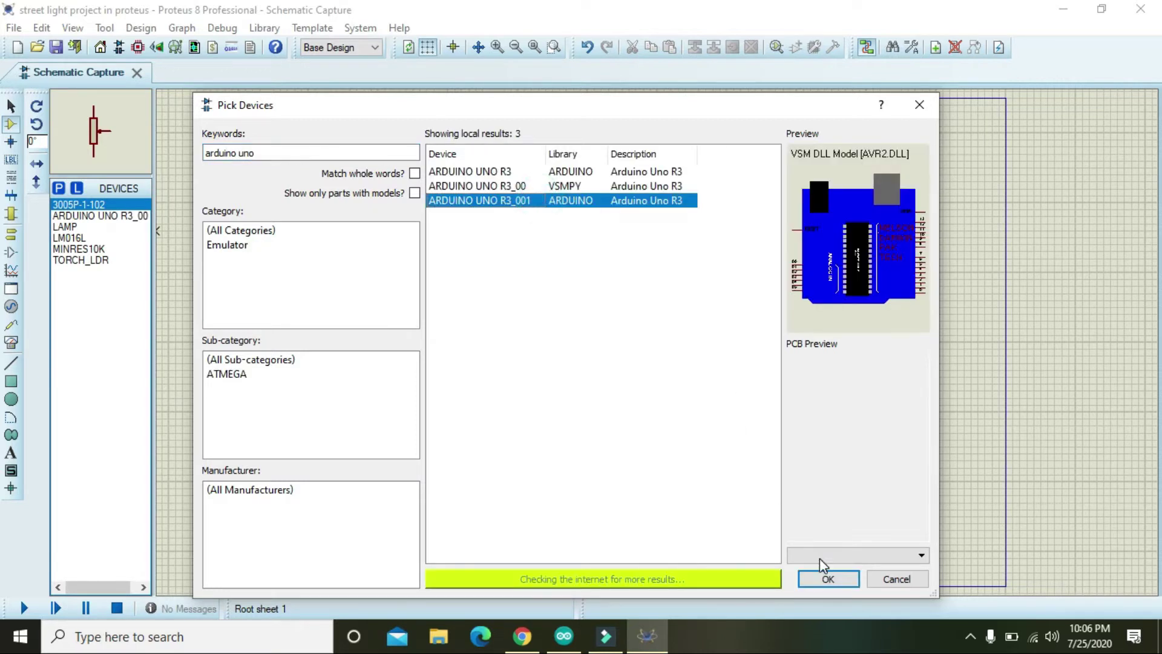
{"action": "left_click", "coordinate": [823, 576]}
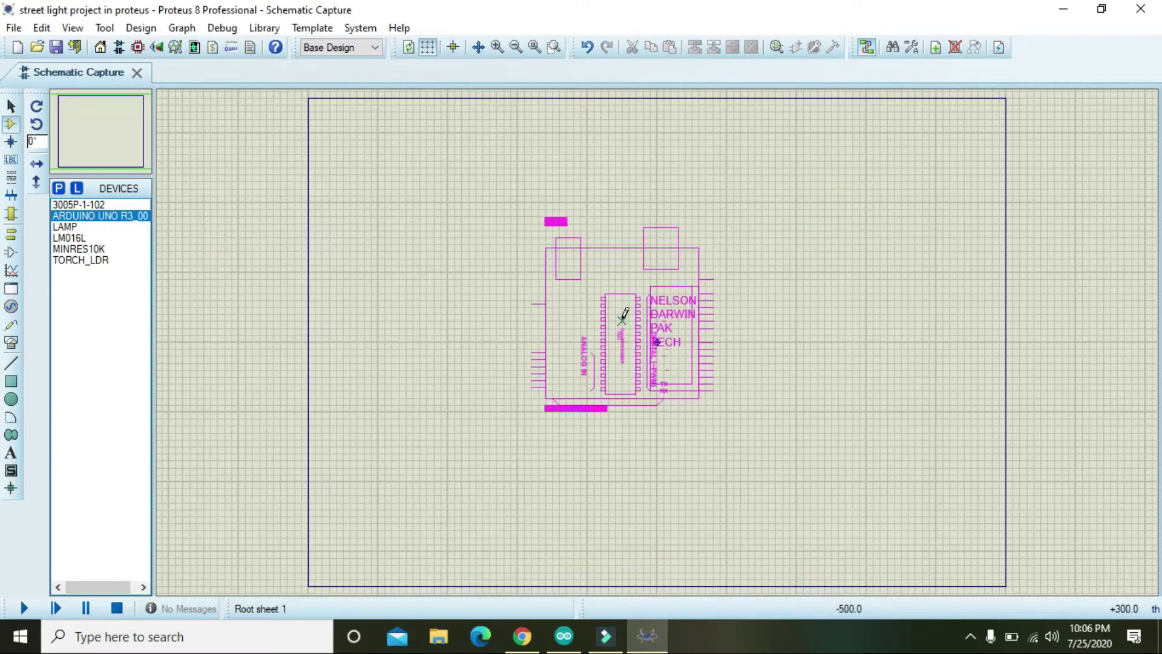
{"action": "left_click", "coordinate": [622, 319]}
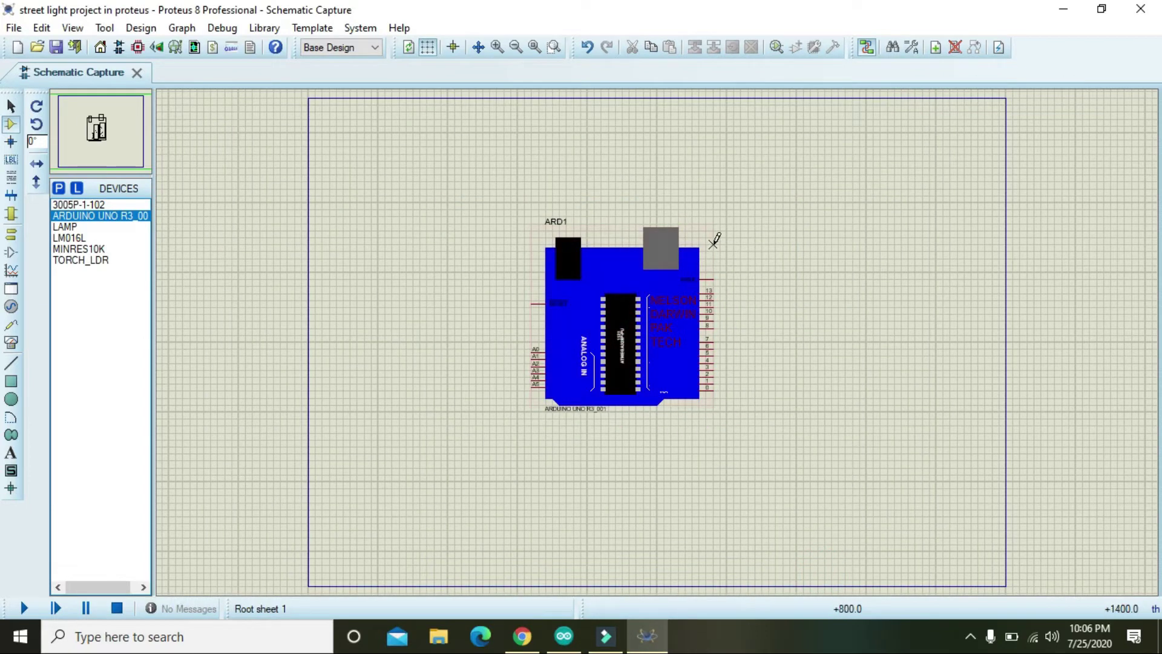
{"action": "left_click_drag", "start_coordinate": [615, 315], "coordinate": [602, 311]}
{"action": "left_click", "coordinate": [714, 305]}
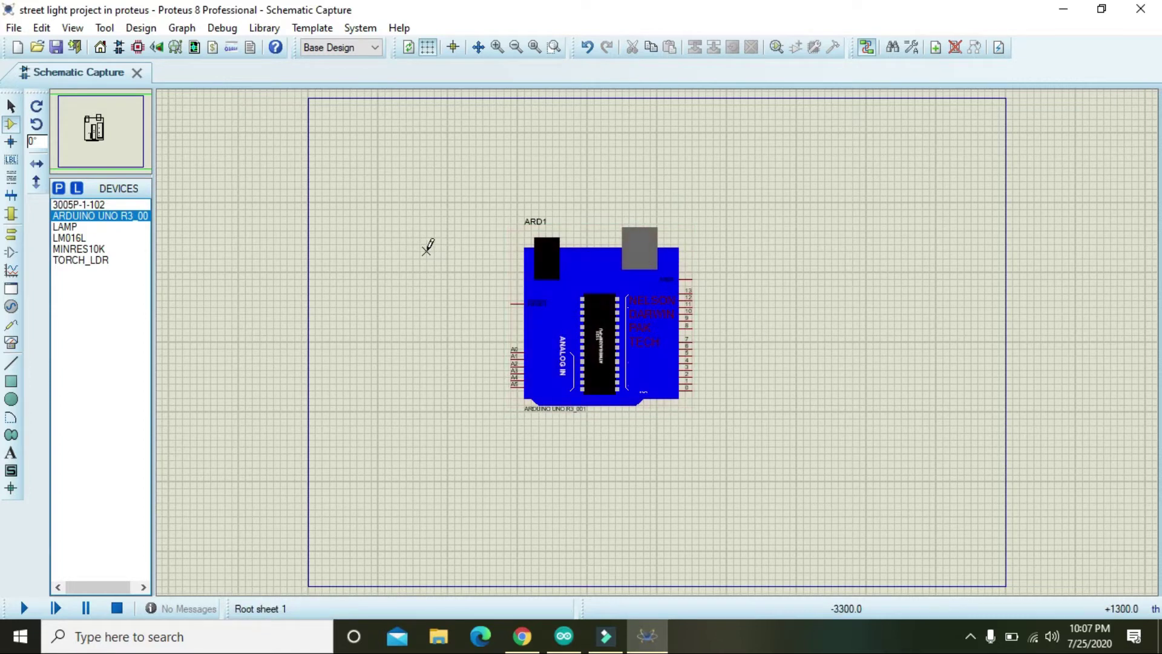
Save the project and add the LM016L 16x2 LCD from a 'lcd' library search
{"action": "left_click", "coordinate": [13, 28]}
{"action": "left_click", "coordinate": [61, 141]}
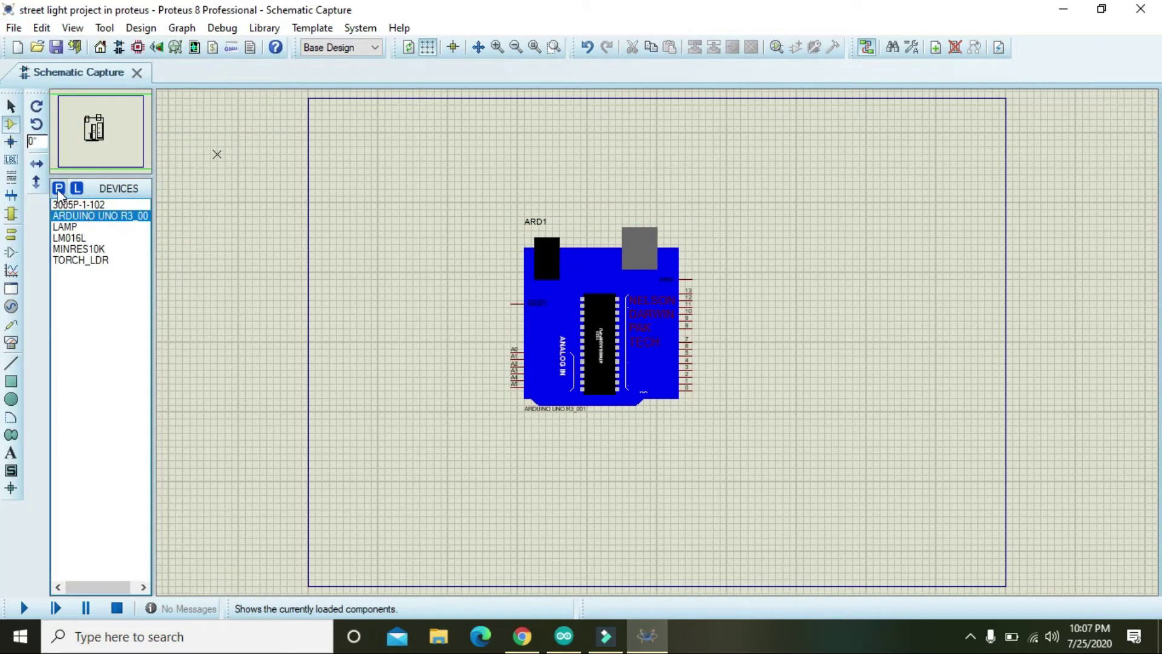
{"action": "left_click", "coordinate": [79, 238]}
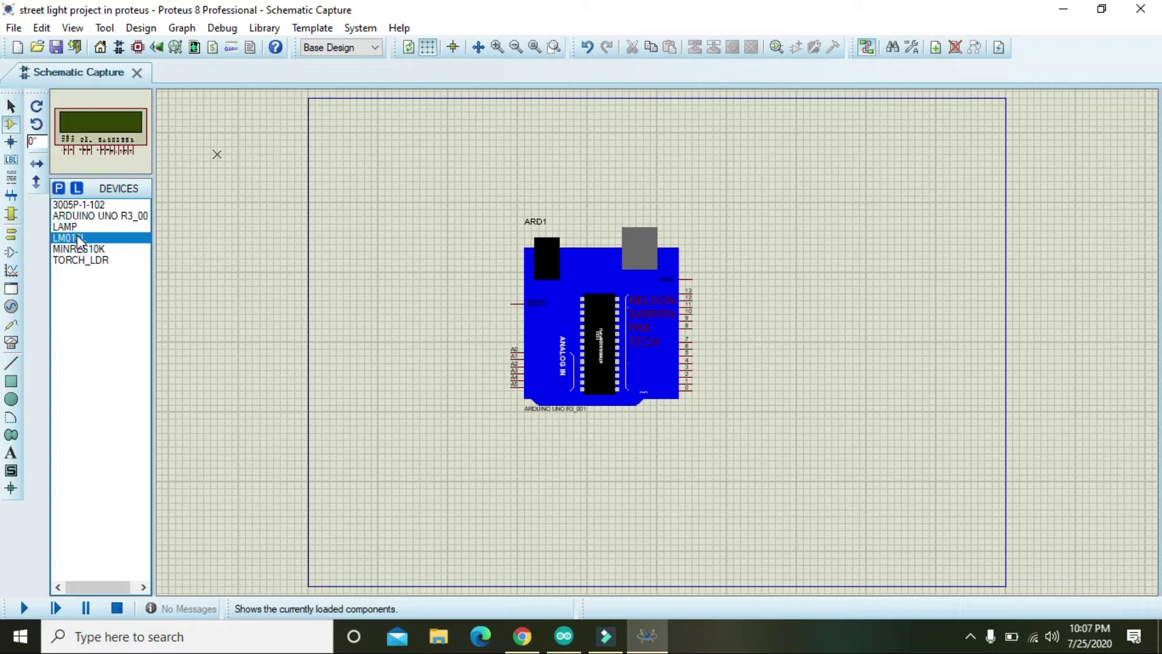
{"action": "left_click", "coordinate": [58, 188]}
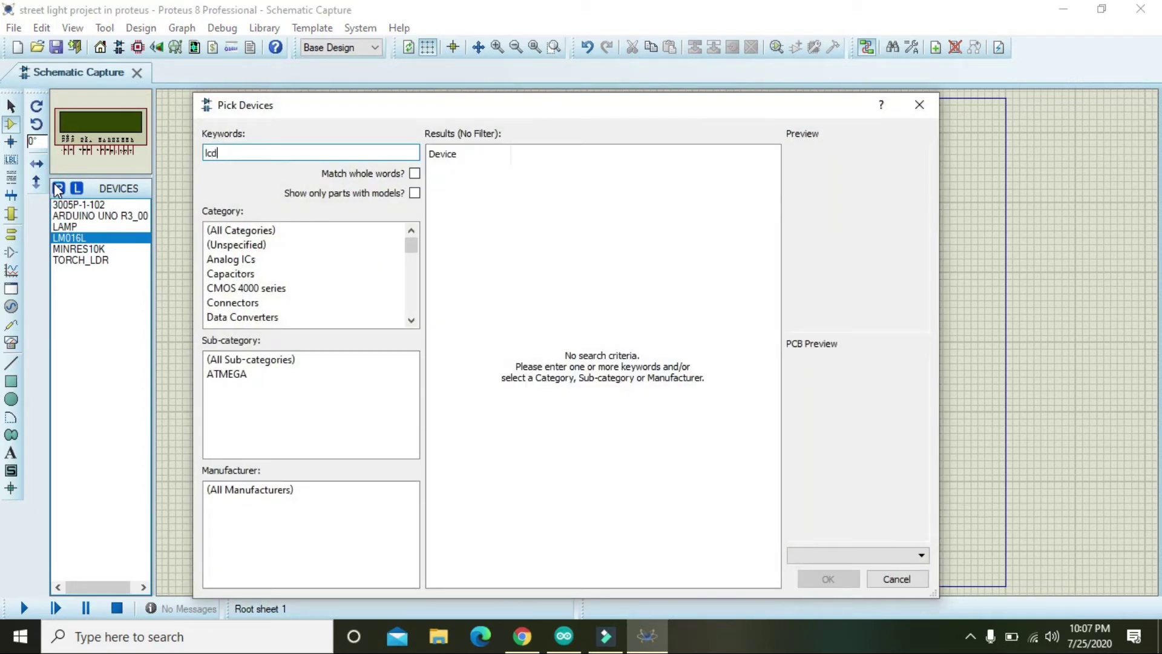
{"action": "type", "text": "lcd"}
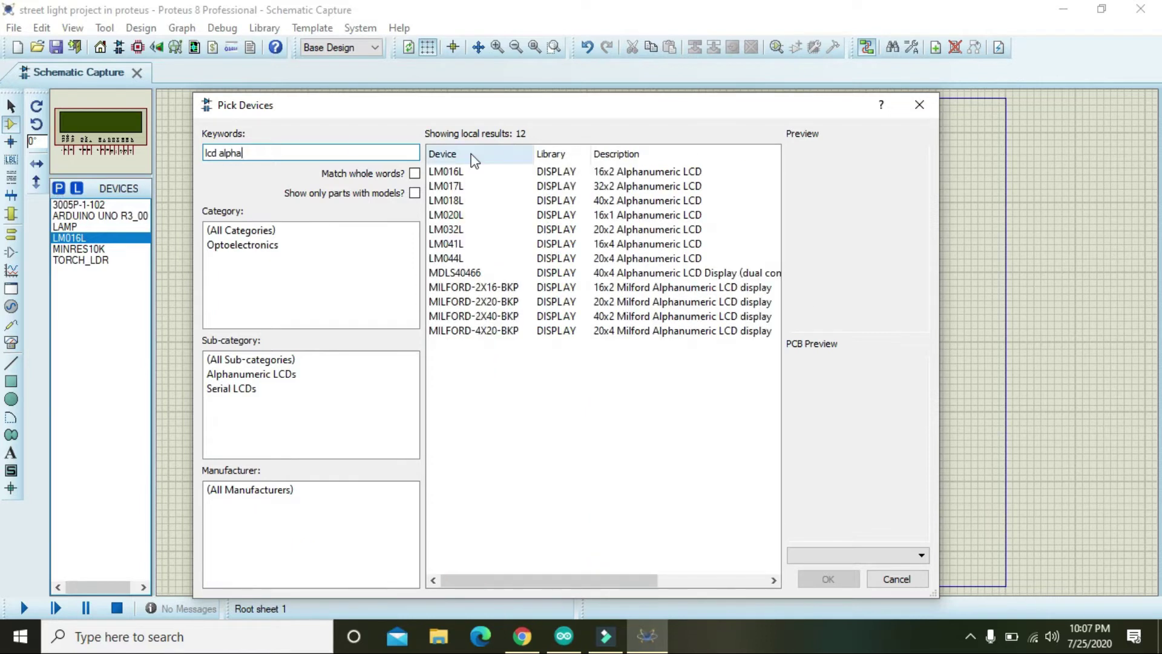
{"action": "left_click", "coordinate": [474, 172]}
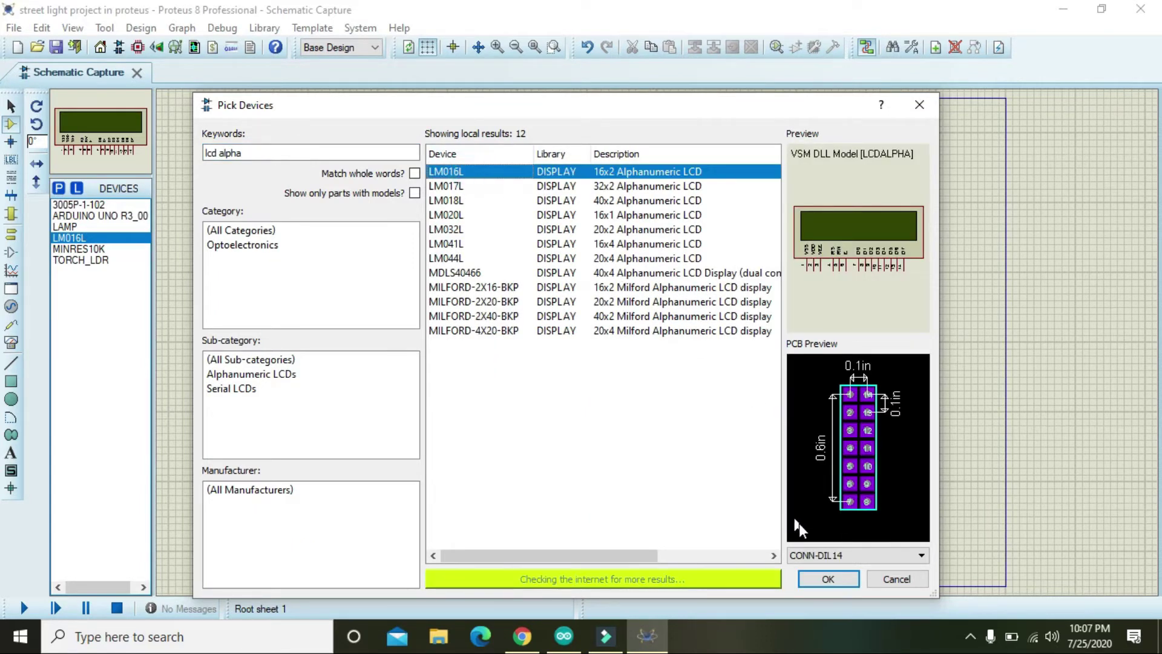
{"action": "left_click", "coordinate": [827, 579]}
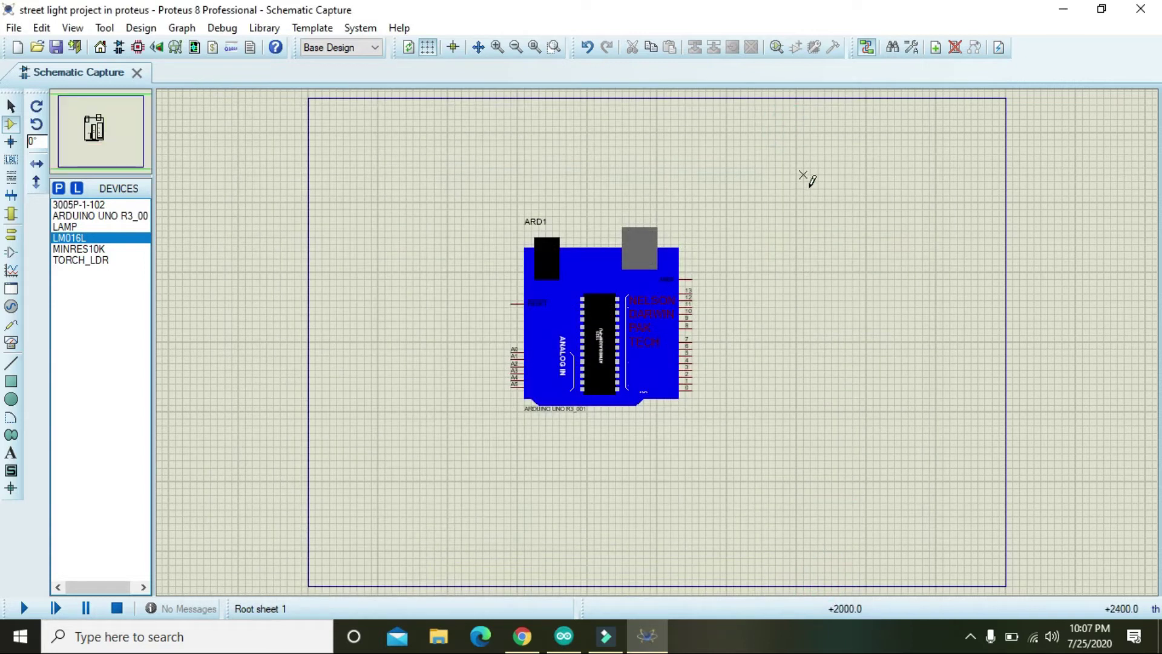
Place the LCD right of the Arduino, zoom in, and move the Arduino right and down
{"action": "left_click", "coordinate": [806, 177]}
{"action": "left_click", "coordinate": [845, 245]}
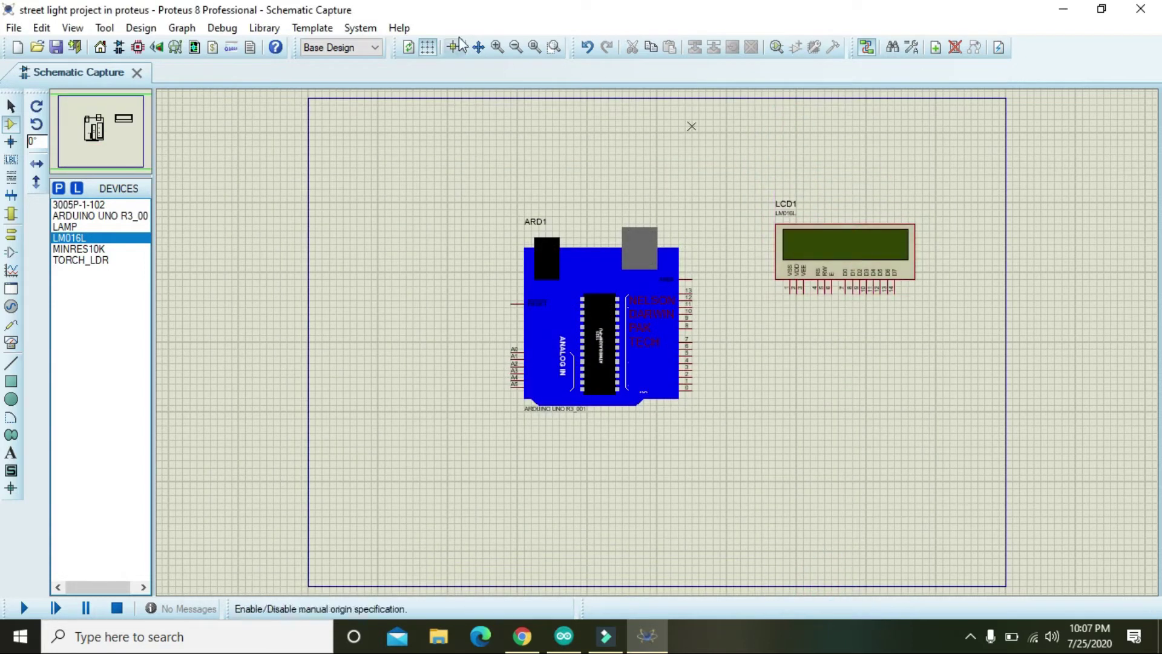
{"action": "left_click", "coordinate": [498, 48]}
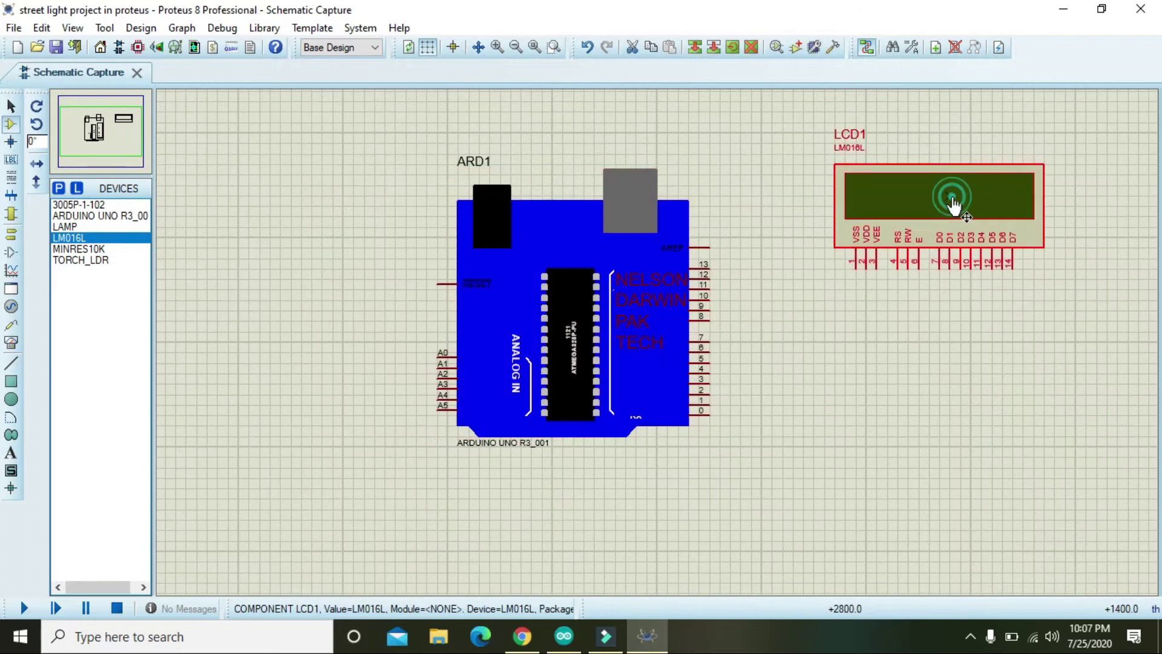
{"action": "left_click_drag", "start_coordinate": [953, 206], "coordinate": [1012, 136]}
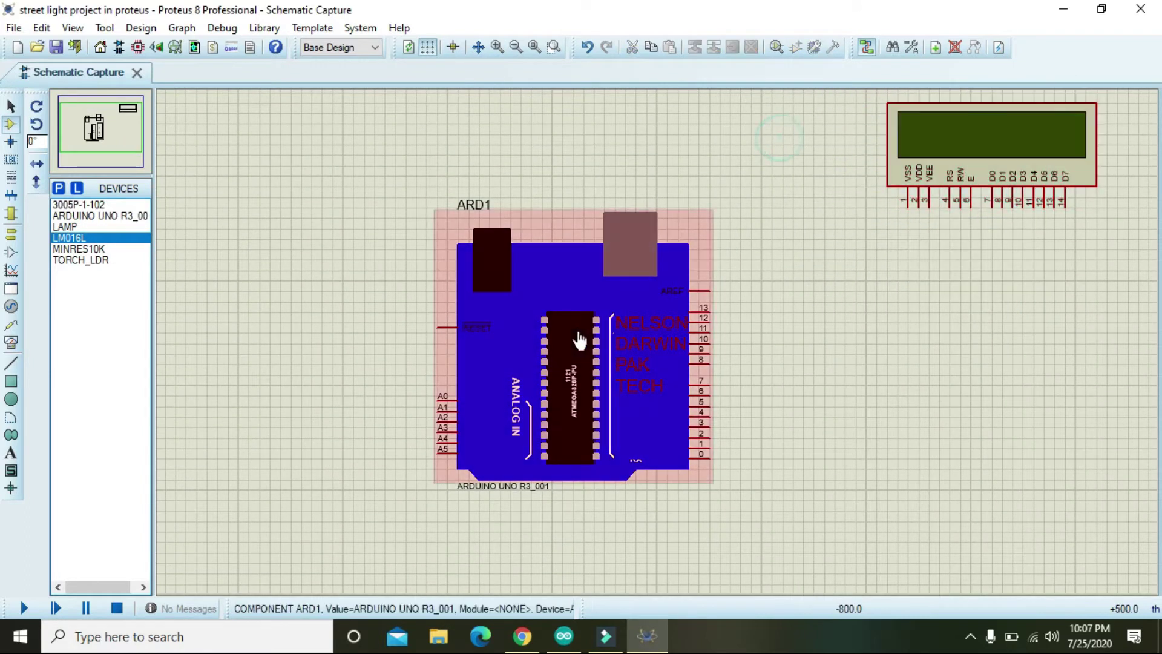
{"action": "left_click_drag", "start_coordinate": [580, 341], "coordinate": [641, 363]}
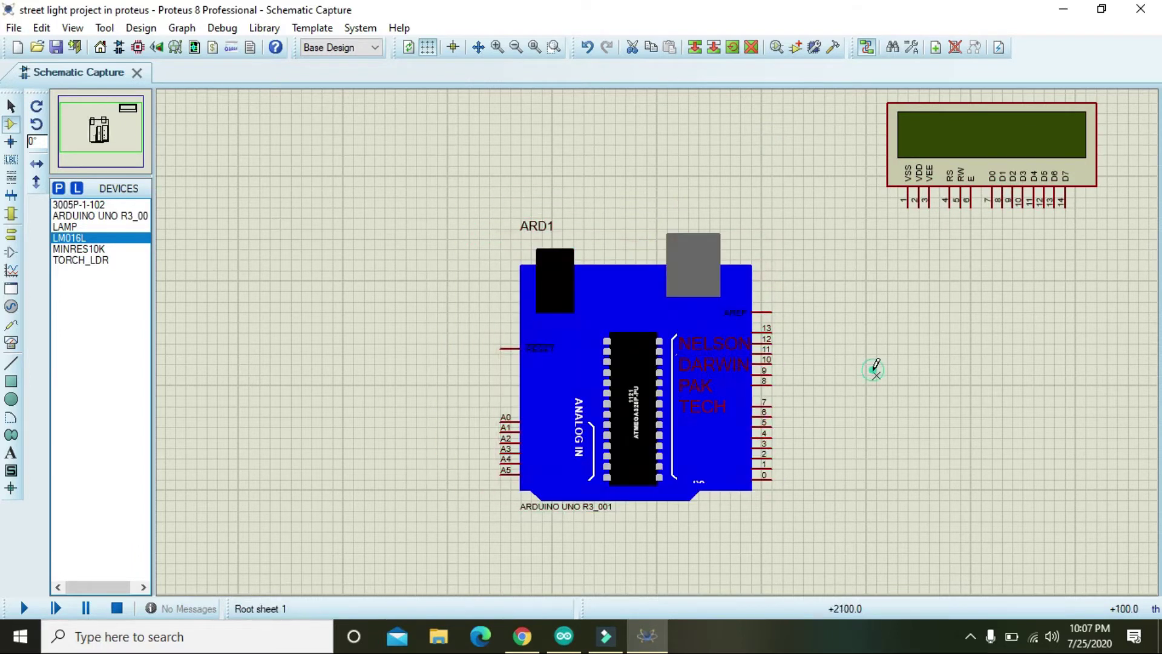
Wire LCD pins D7, D6, D5 and D4 to Arduino digital pins 2, 3, 4 and 5
{"action": "left_click", "coordinate": [1065, 206]}
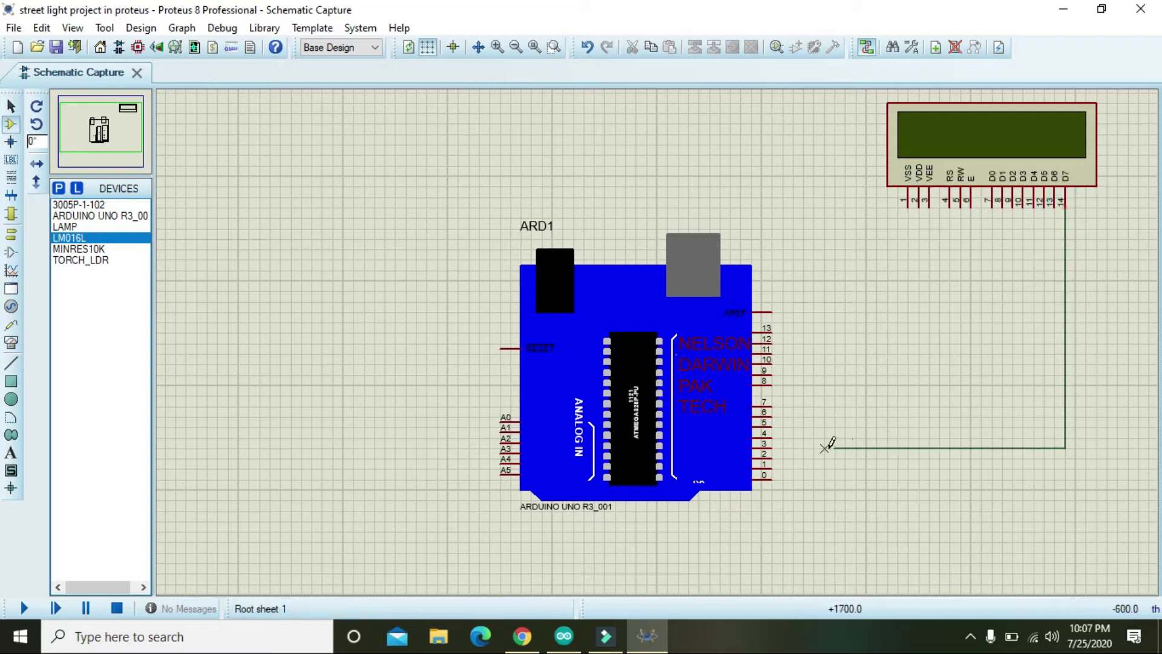
{"action": "left_click", "coordinate": [771, 458]}
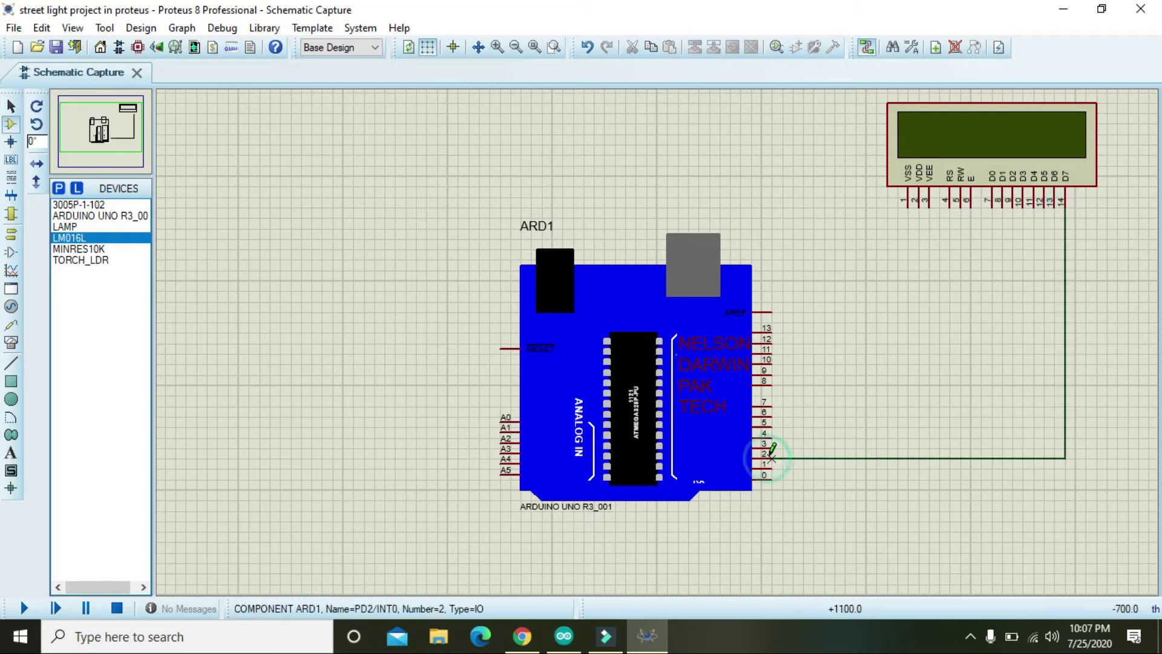
{"action": "left_click", "coordinate": [1054, 204]}
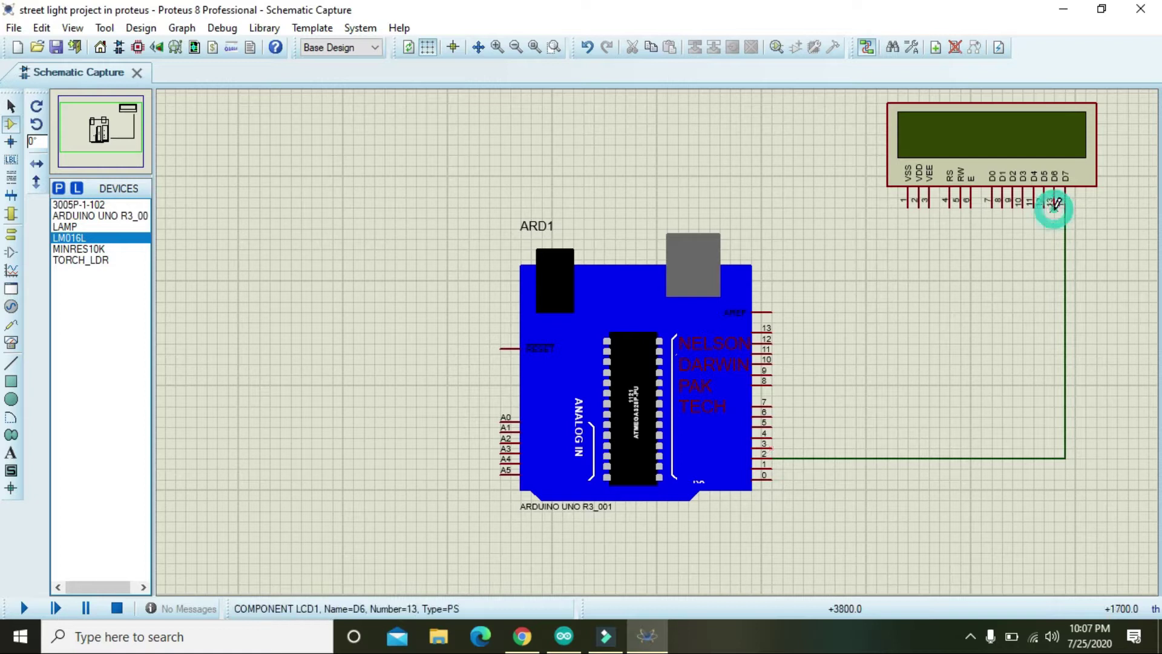
{"action": "left_click", "coordinate": [774, 448]}
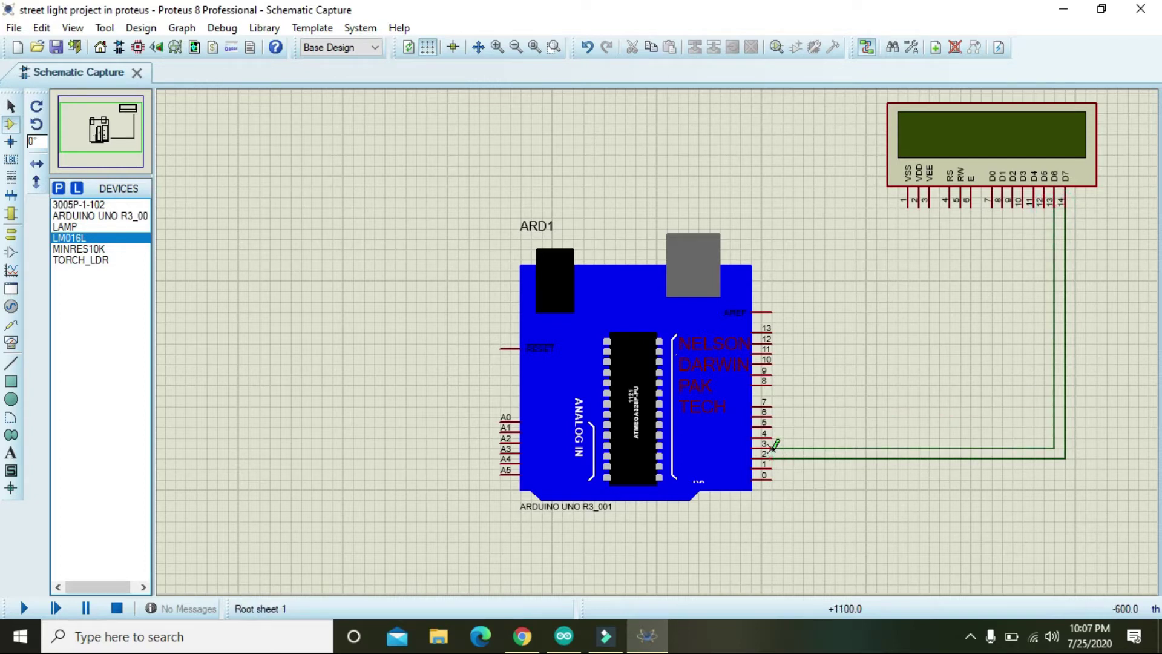
{"action": "left_click", "coordinate": [1044, 207]}
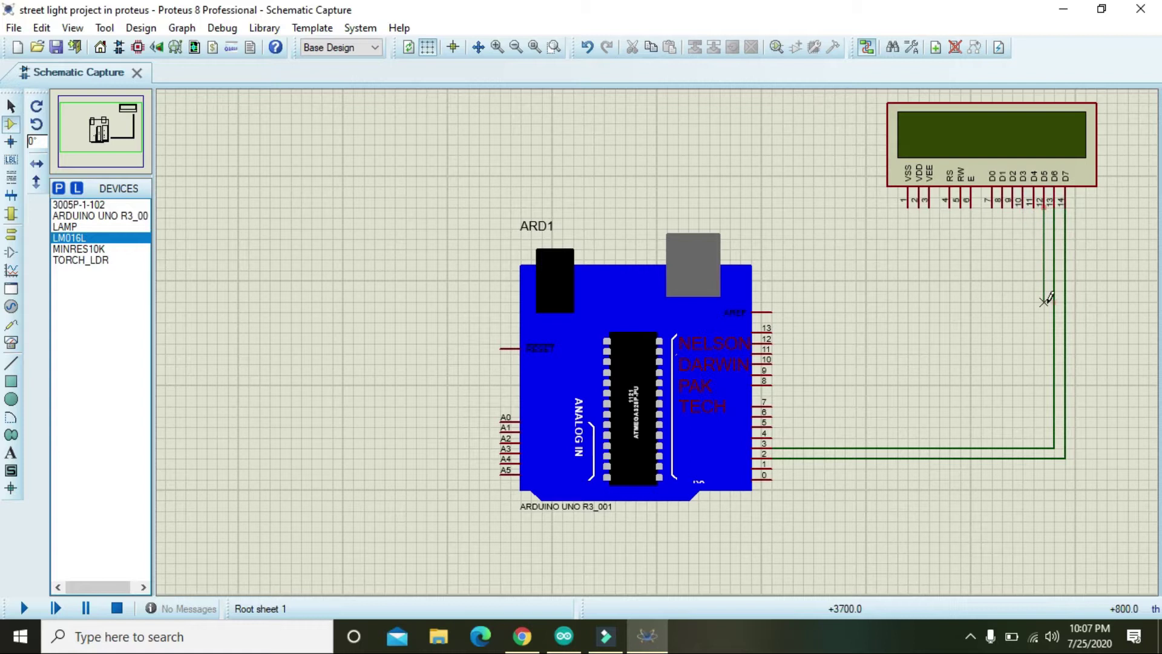
{"action": "left_click", "coordinate": [776, 437]}
{"action": "left_click", "coordinate": [1035, 206]}
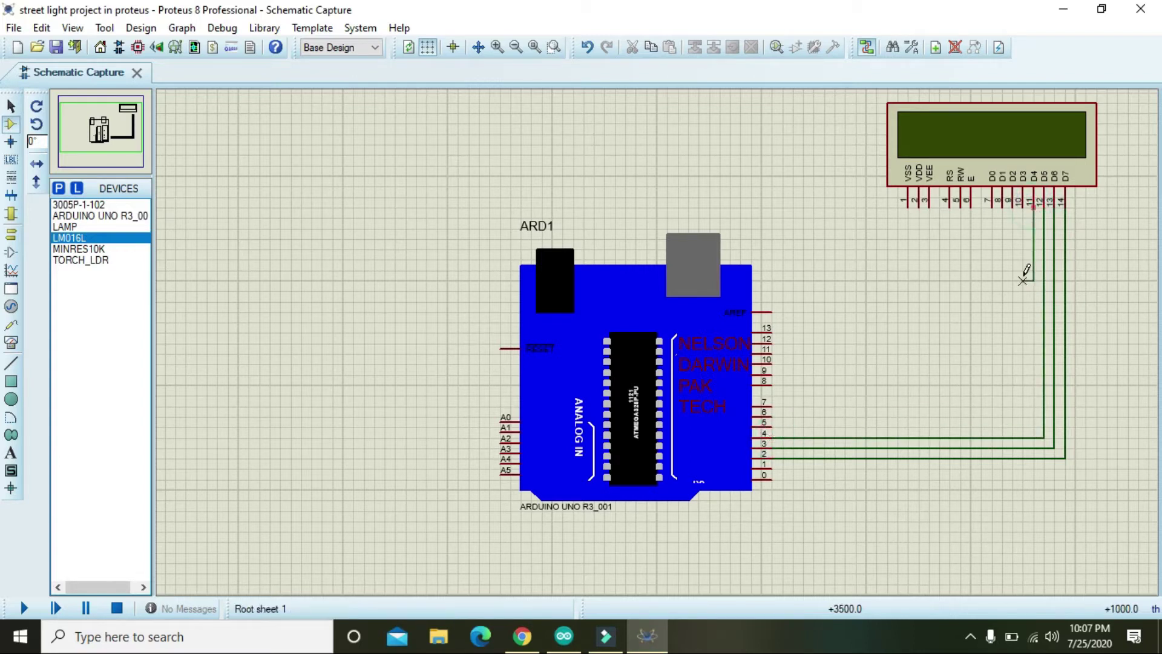
{"action": "left_click", "coordinate": [773, 427]}
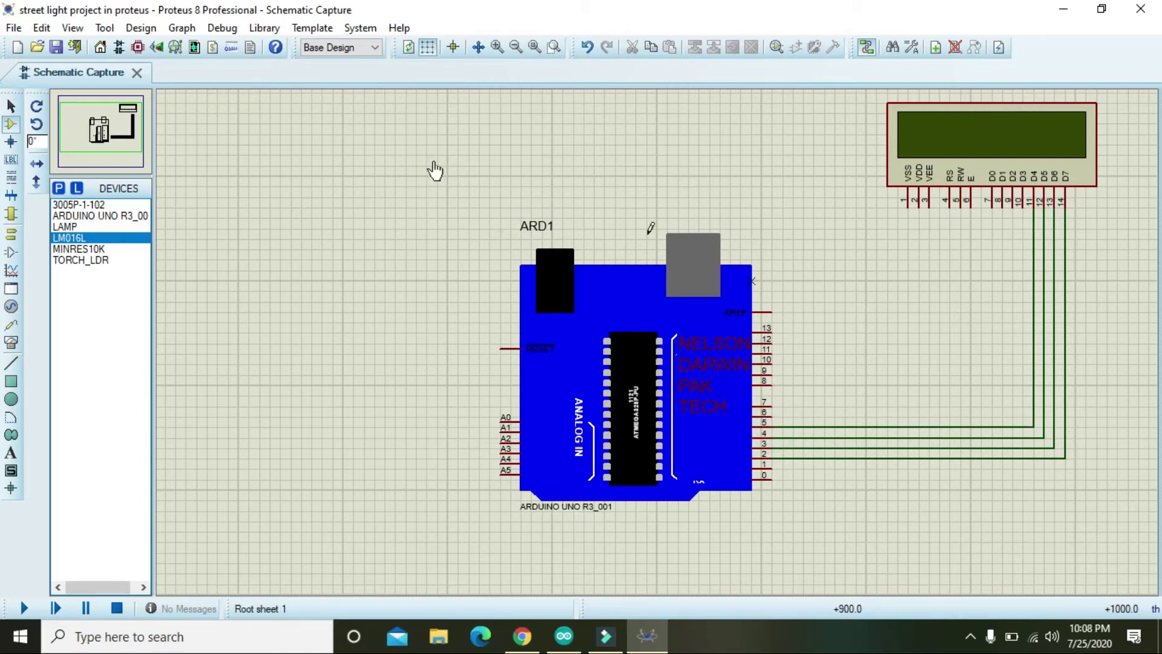
Place a POWER terminal left of the LCD and wire it to the VDD pin
{"action": "left_click", "coordinate": [12, 235]}
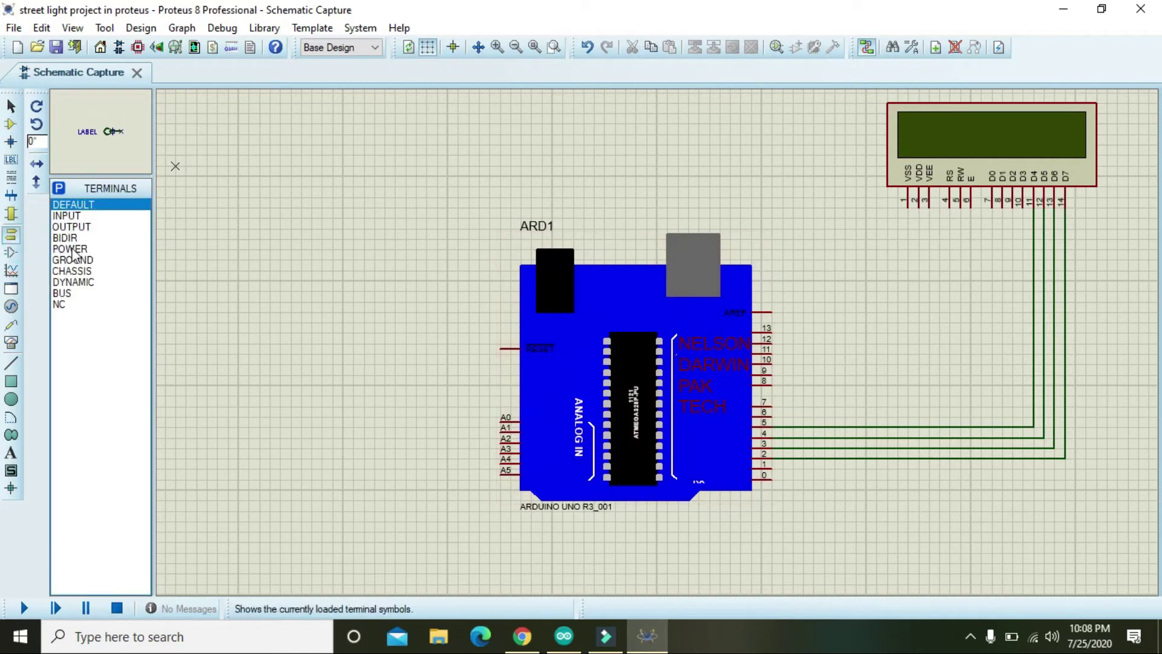
{"action": "left_click", "coordinate": [67, 249]}
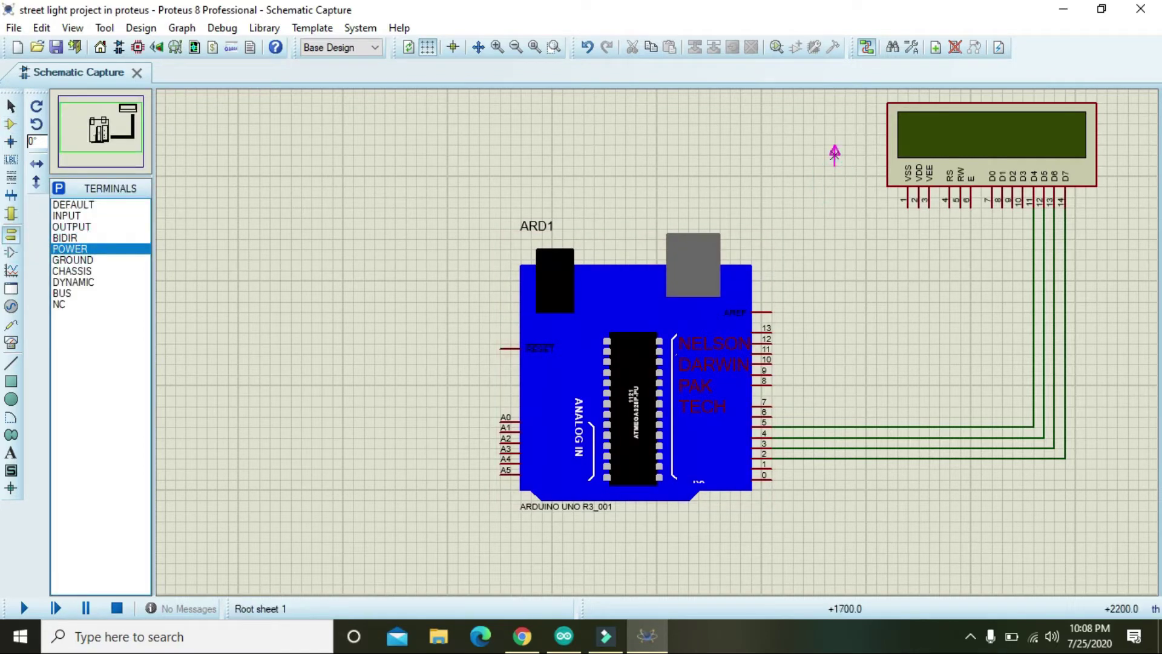
{"action": "left_click", "coordinate": [835, 156]}
{"action": "left_click", "coordinate": [835, 165]}
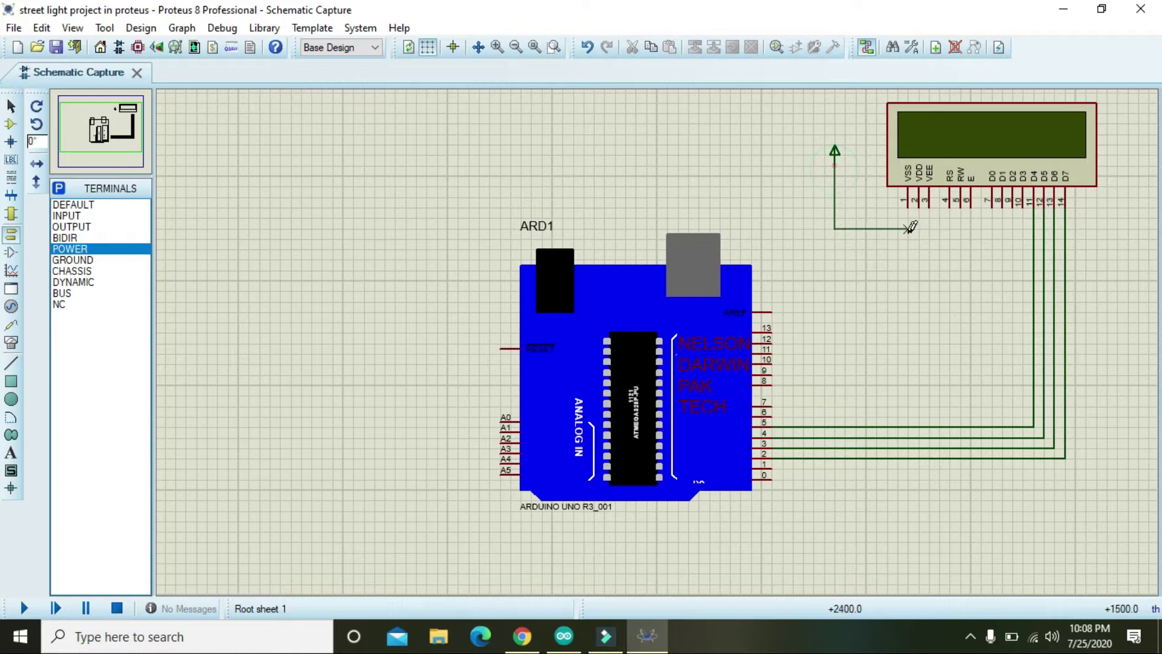
{"action": "left_click", "coordinate": [920, 206]}
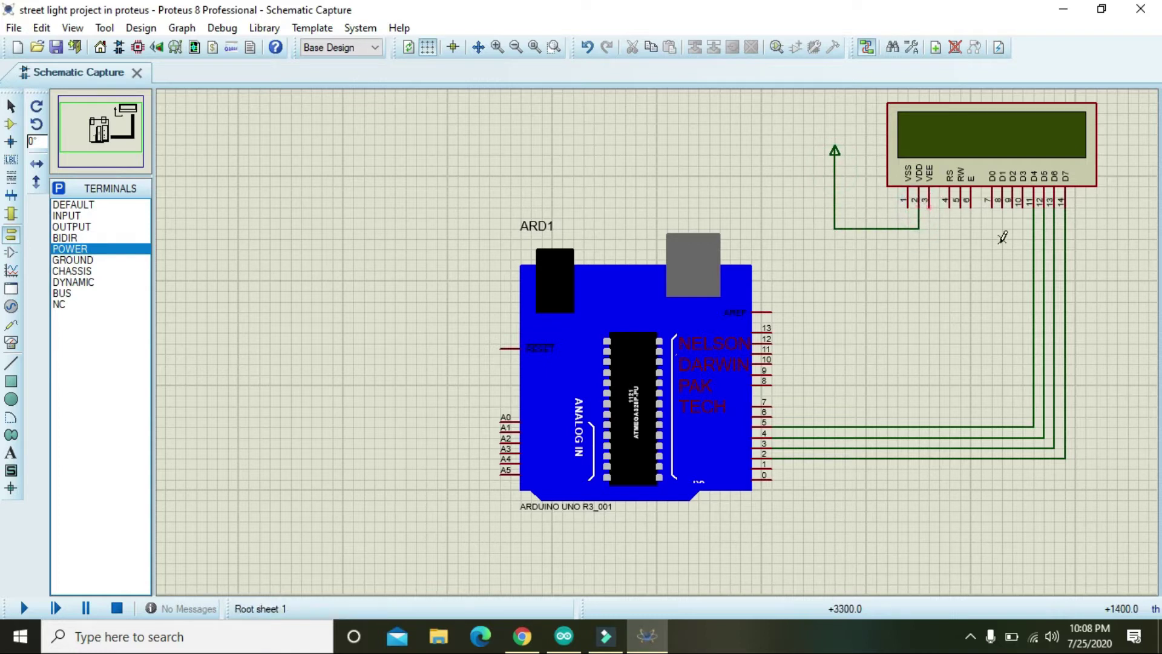
Place a ground terminal below the LCD, wire it to VSS, and join RW to that ground wire
{"action": "left_click", "coordinate": [101, 260]}
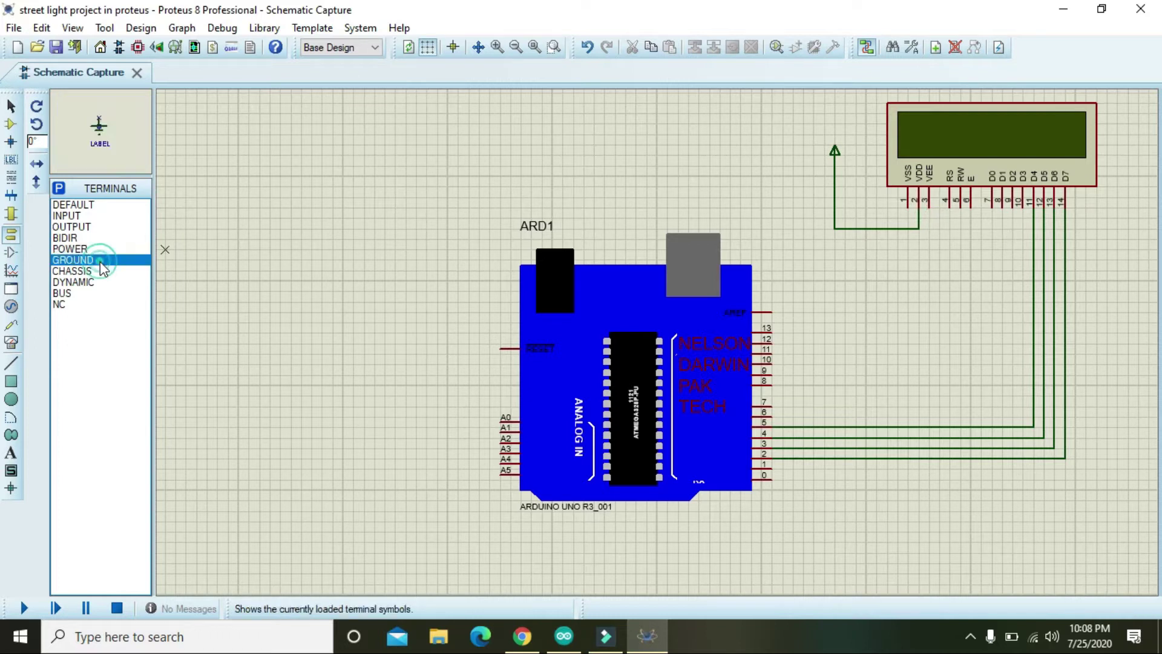
{"action": "left_click", "coordinate": [908, 302]}
{"action": "left_click", "coordinate": [908, 300]}
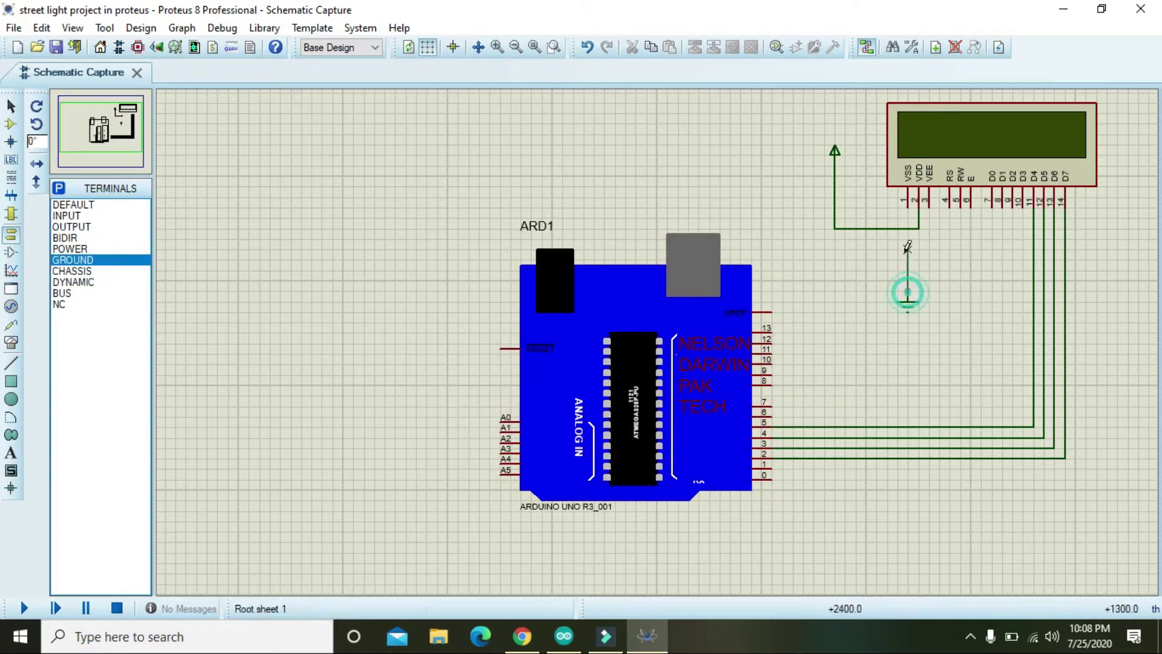
{"action": "left_click", "coordinate": [908, 204]}
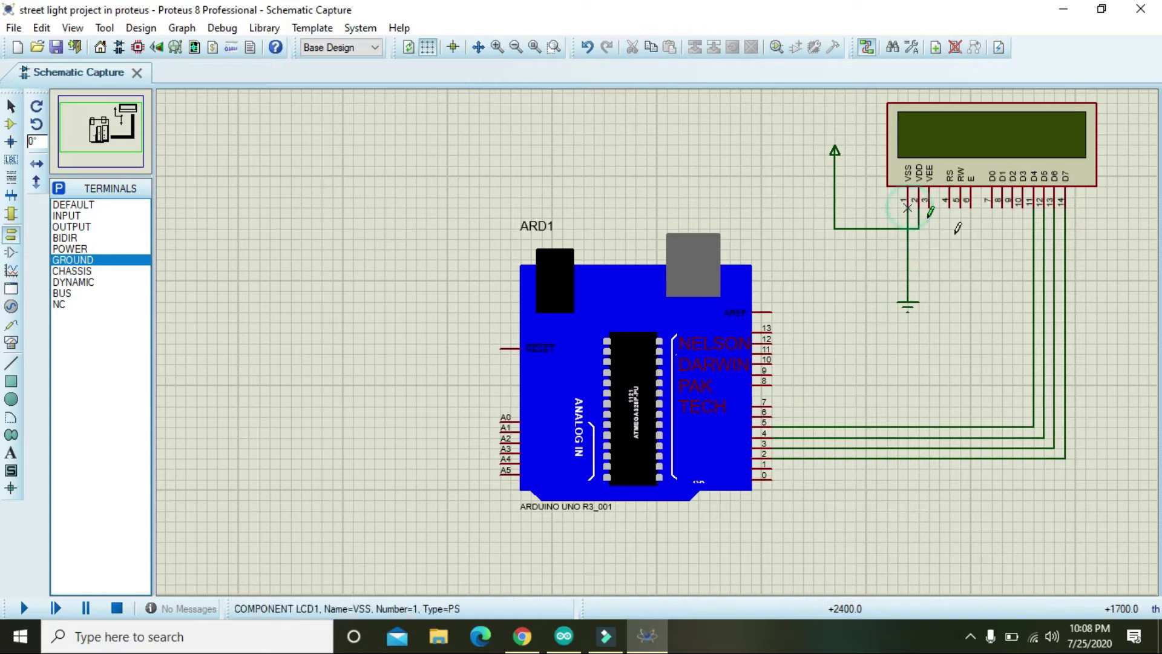
{"action": "left_click", "coordinate": [961, 205]}
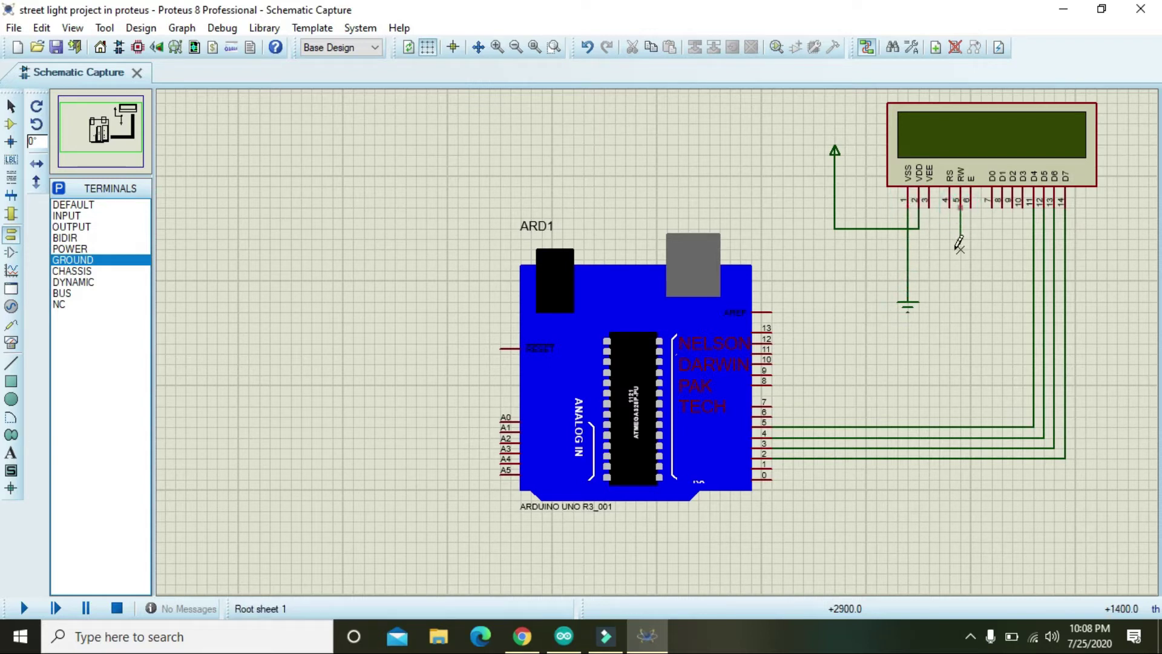
{"action": "left_click", "coordinate": [908, 259]}
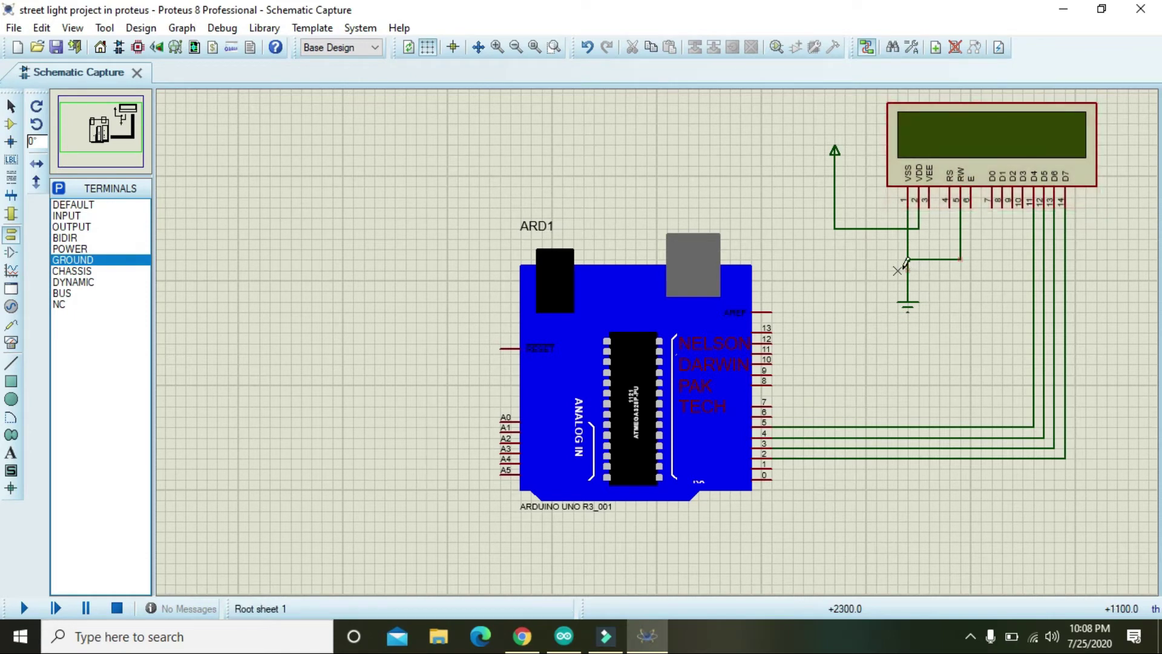
Save the project, then wire LCD RS to Arduino pin 12 and E to pin 11
{"action": "left_click", "coordinate": [12, 28]}
{"action": "left_click", "coordinate": [91, 140]}
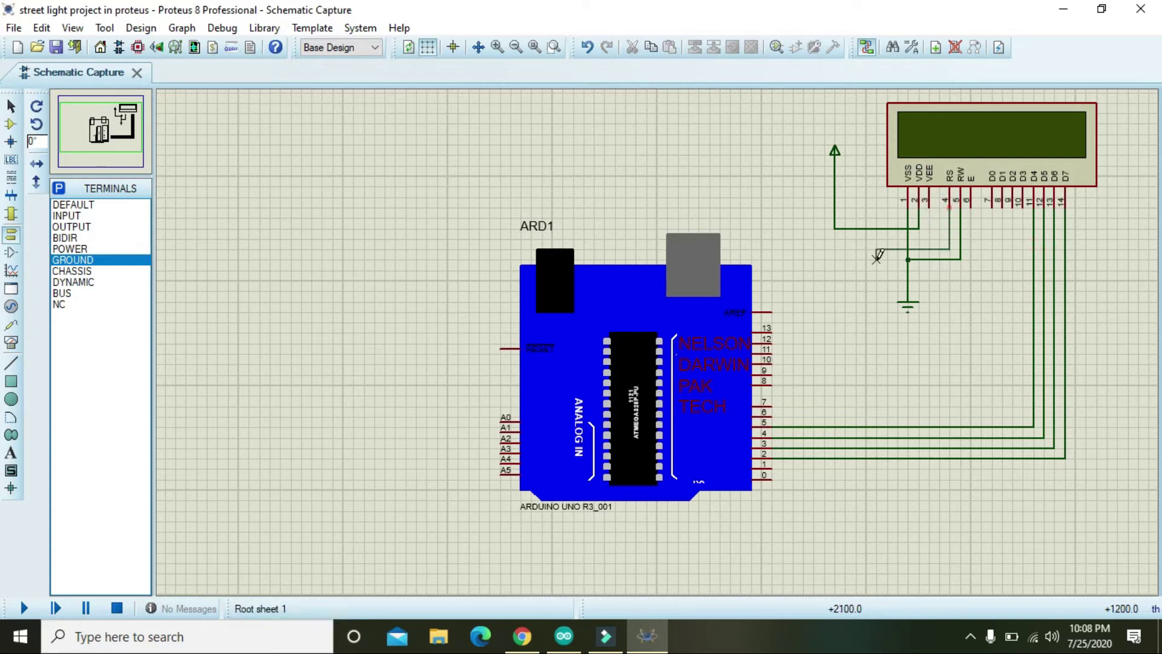
{"action": "left_click", "coordinate": [823, 342]}
{"action": "left_click", "coordinate": [773, 343]}
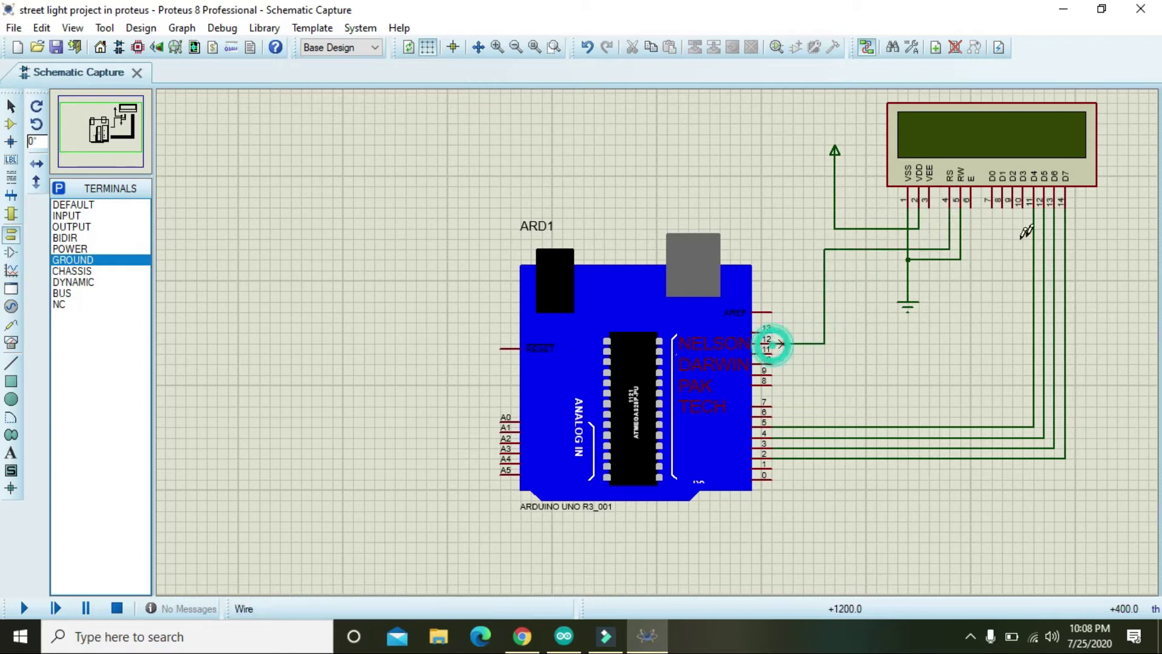
{"action": "left_click", "coordinate": [971, 206]}
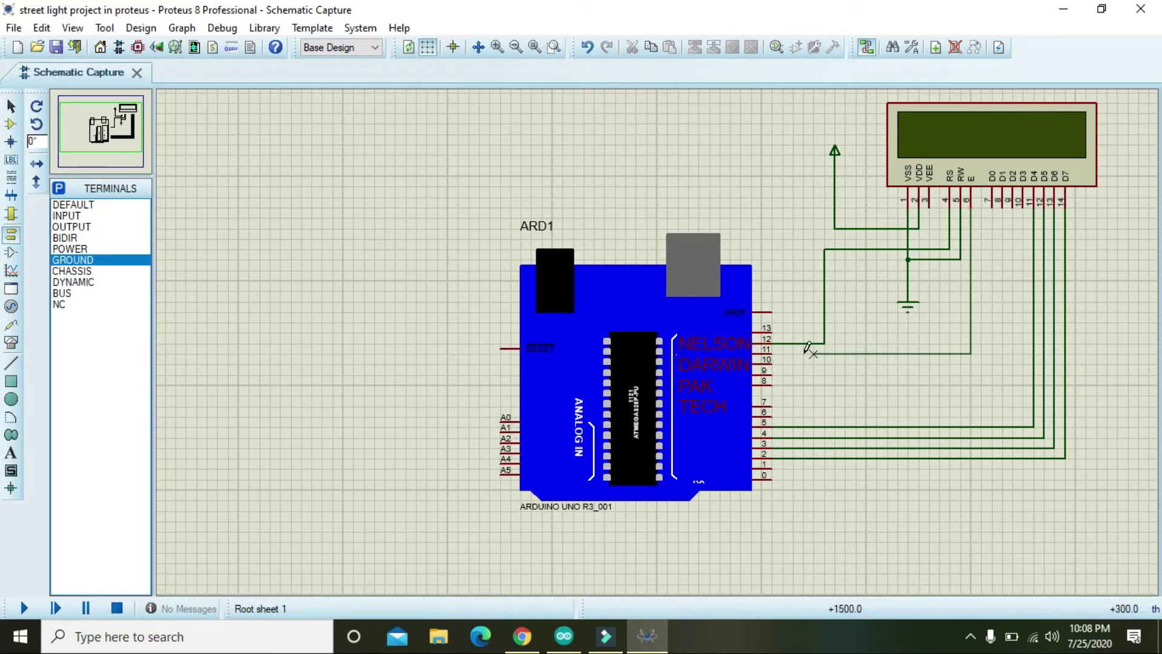
{"action": "left_click", "coordinate": [774, 351]}
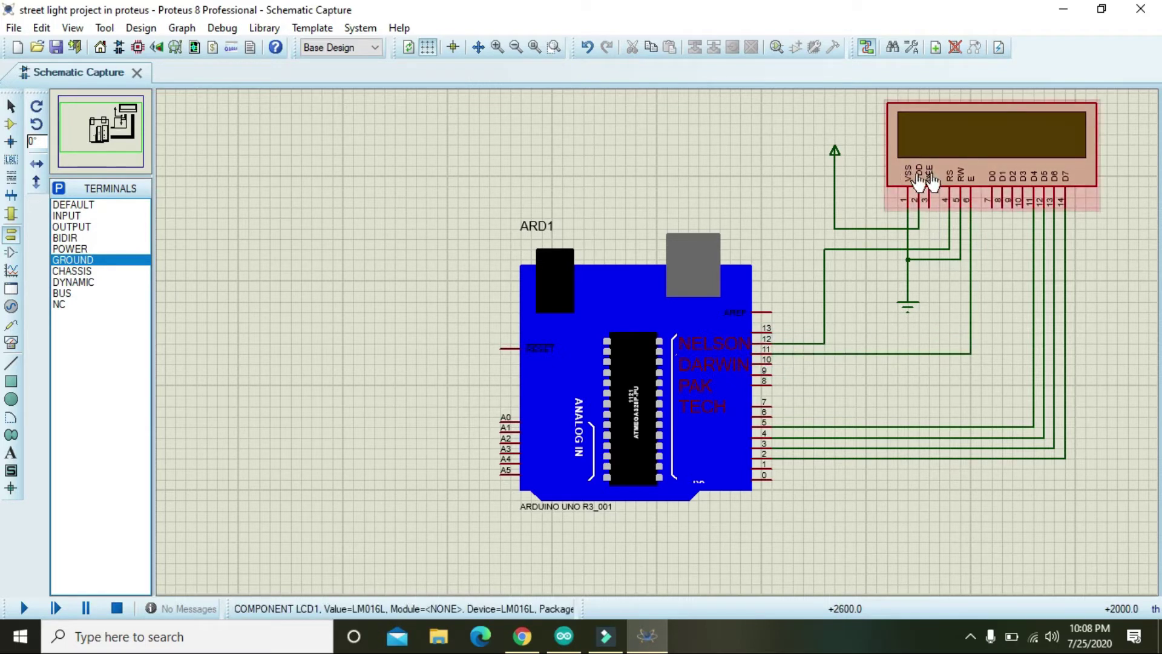
Add the 3005P-1-102 1K potentiometer and place RV1 beside the LCD ground terminal
{"action": "left_click", "coordinate": [10, 124]}
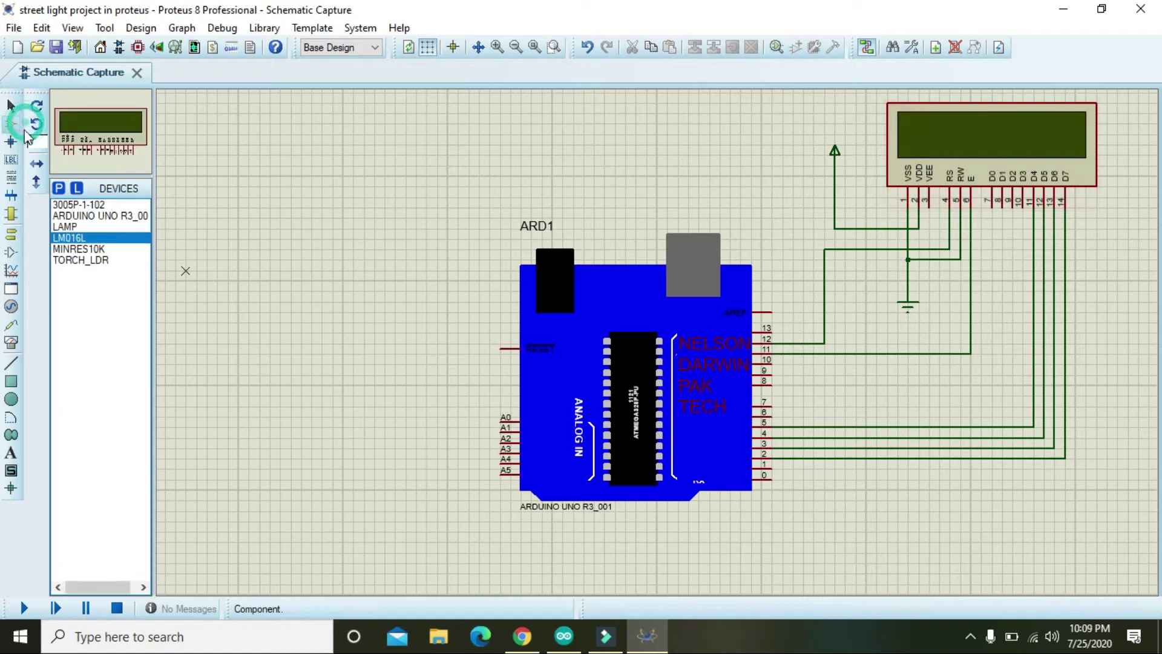
{"action": "left_click", "coordinate": [59, 189]}
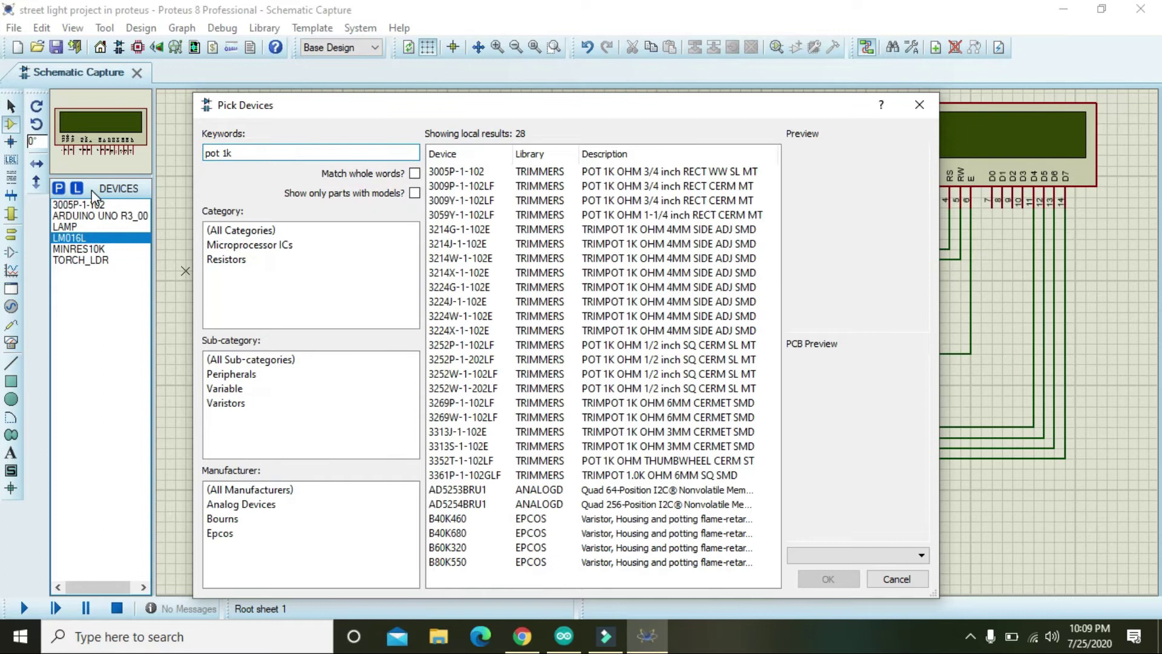
{"action": "left_click", "coordinate": [554, 175]}
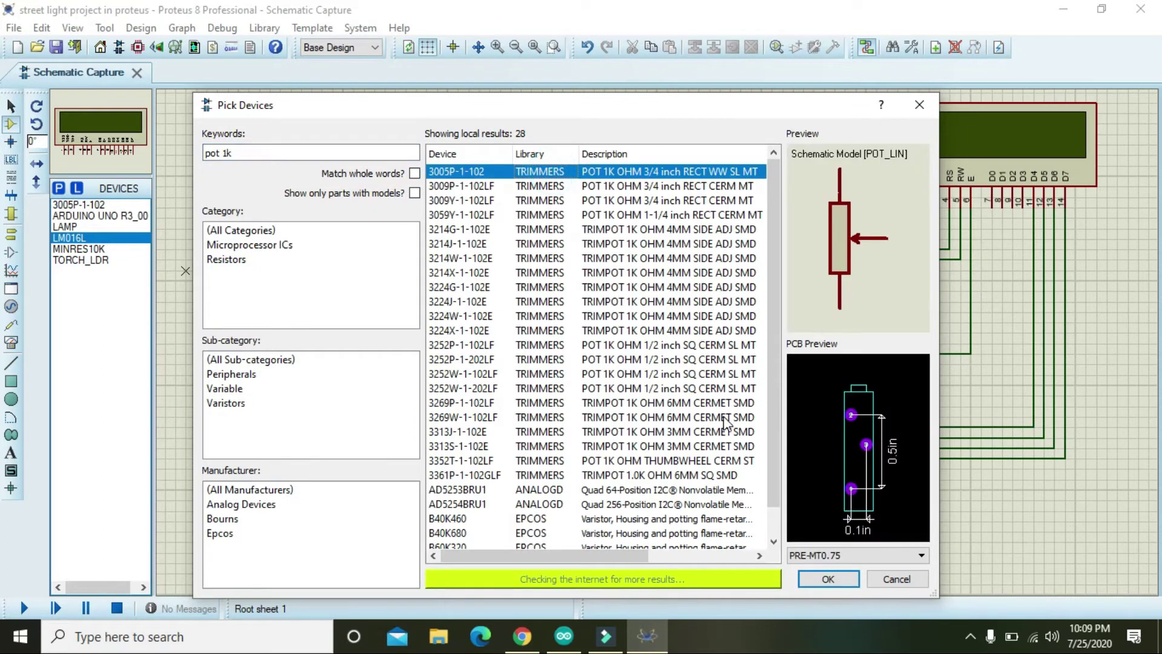
{"action": "left_click", "coordinate": [828, 579]}
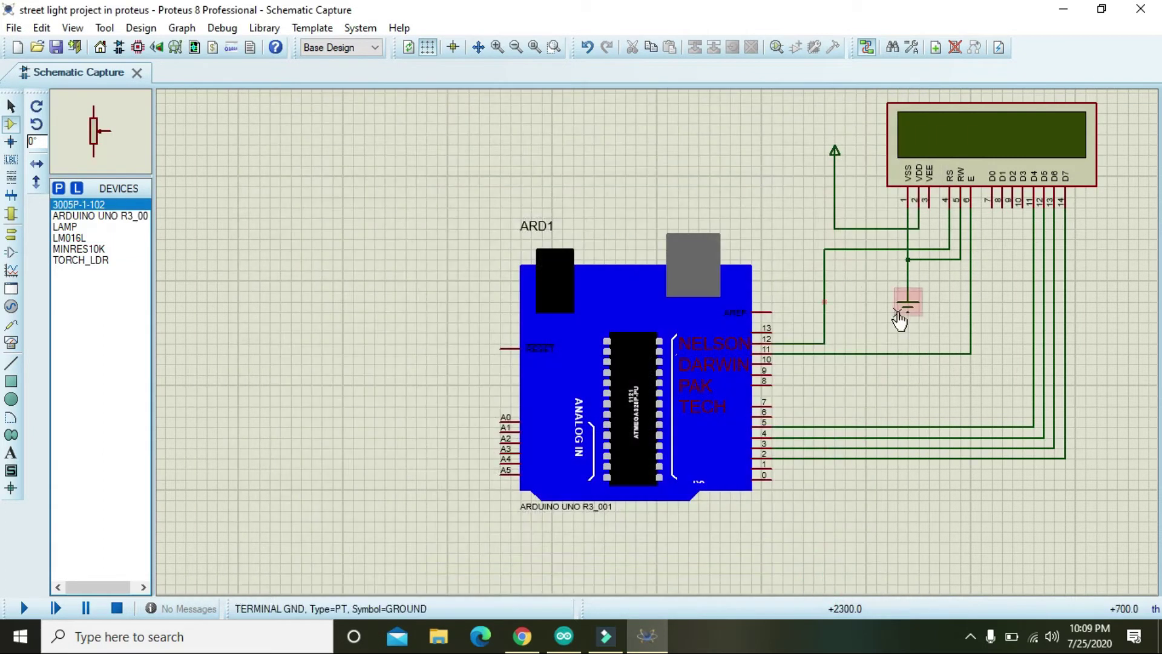
{"action": "left_click", "coordinate": [877, 291]}
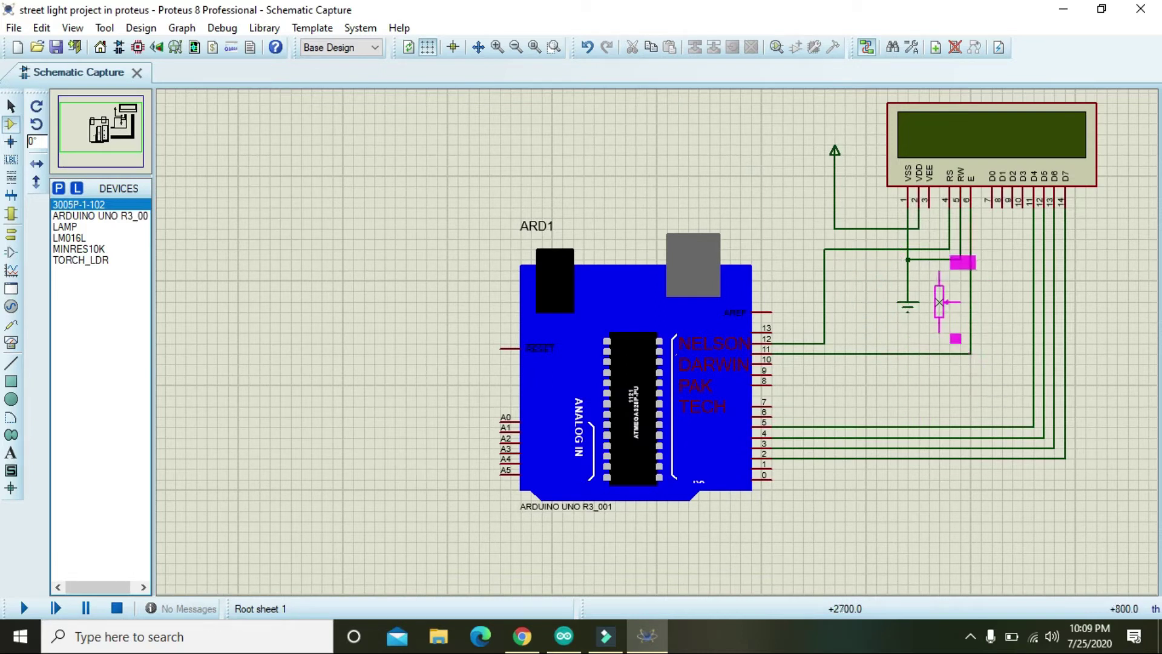
{"action": "left_click", "coordinate": [939, 301]}
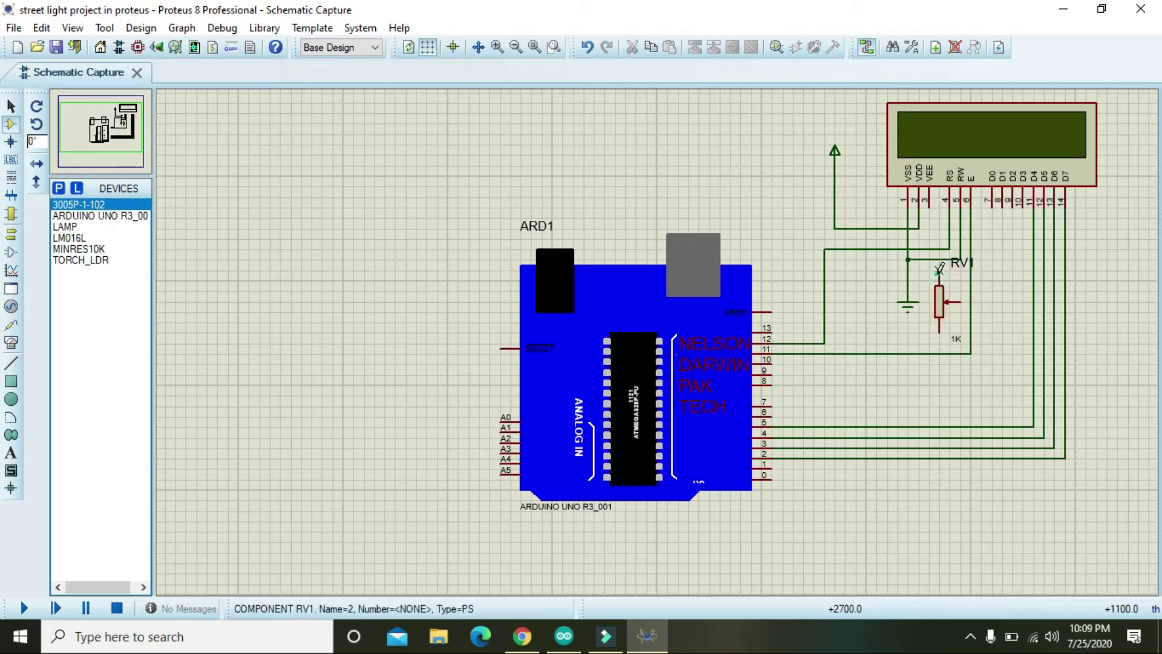
Wire RV1's top pin to the power line, bottom pin to ground, and wiper to LCD VEE
{"action": "left_click", "coordinate": [939, 271]}
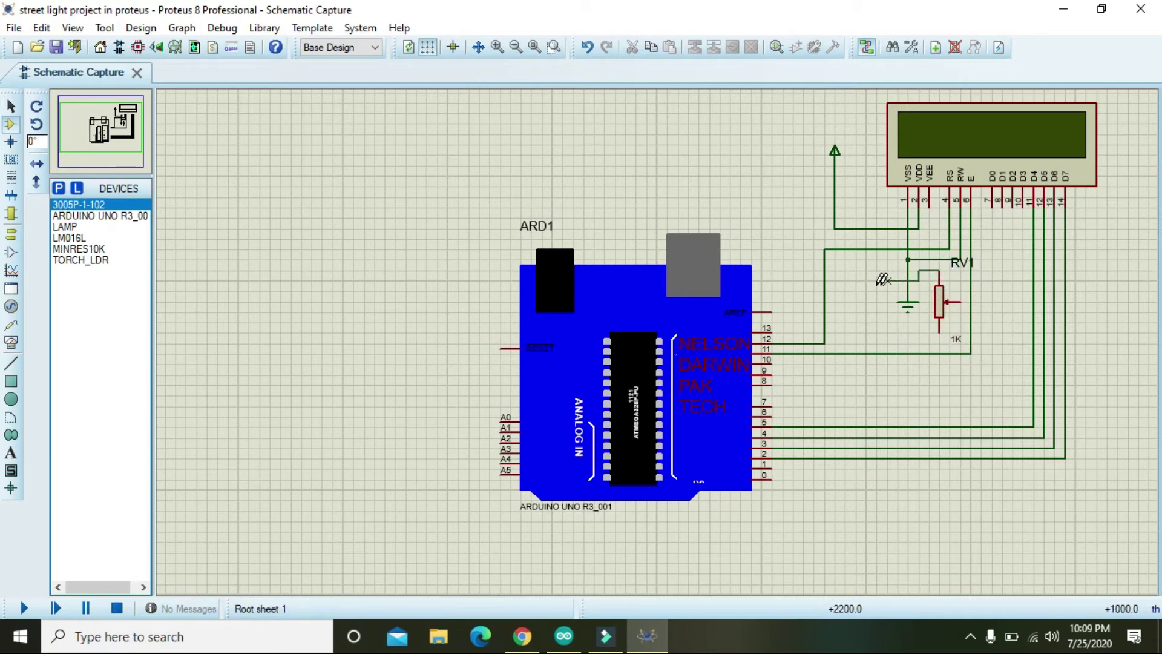
{"action": "left_click", "coordinate": [835, 227]}
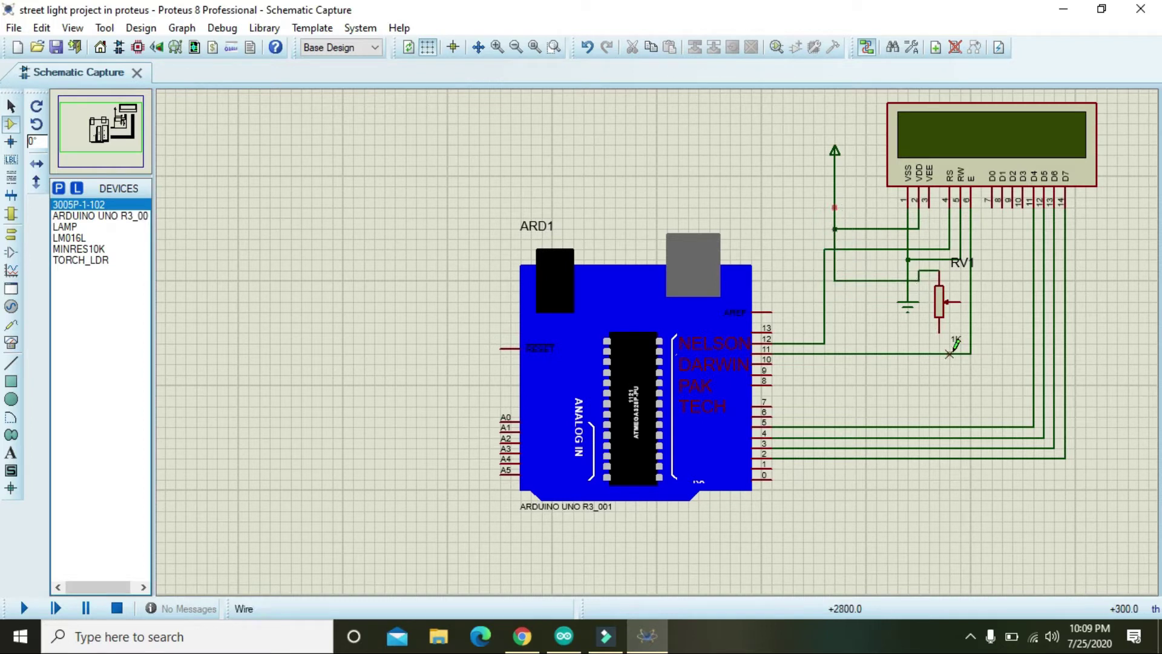
{"action": "left_click", "coordinate": [940, 332]}
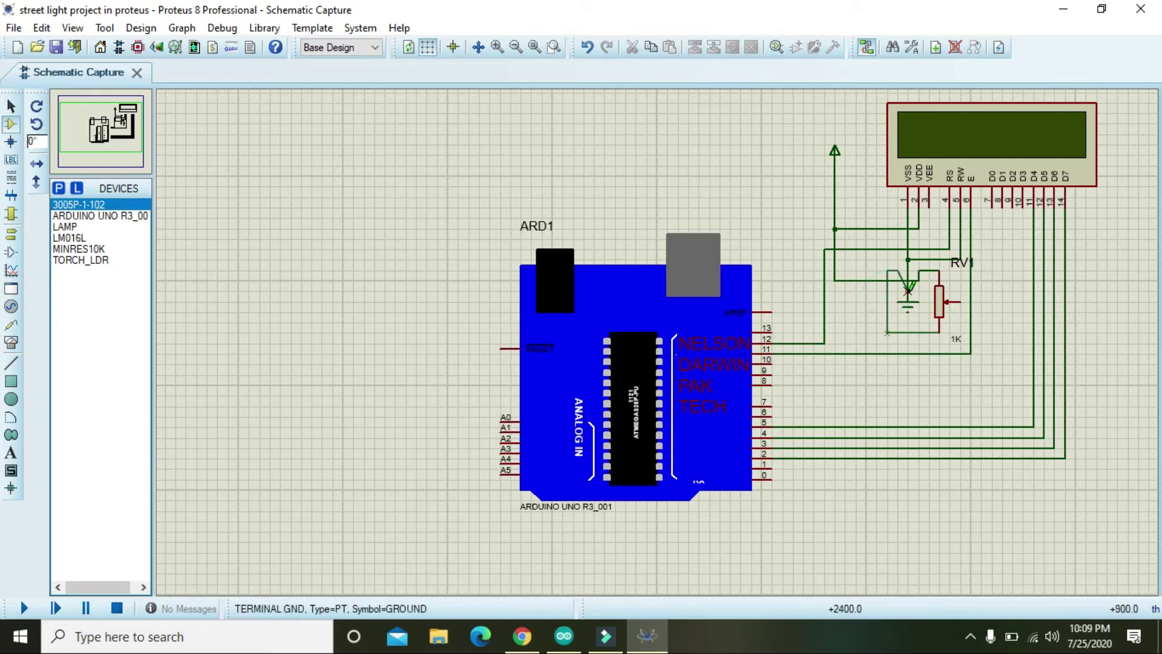
{"action": "left_click", "coordinate": [908, 290]}
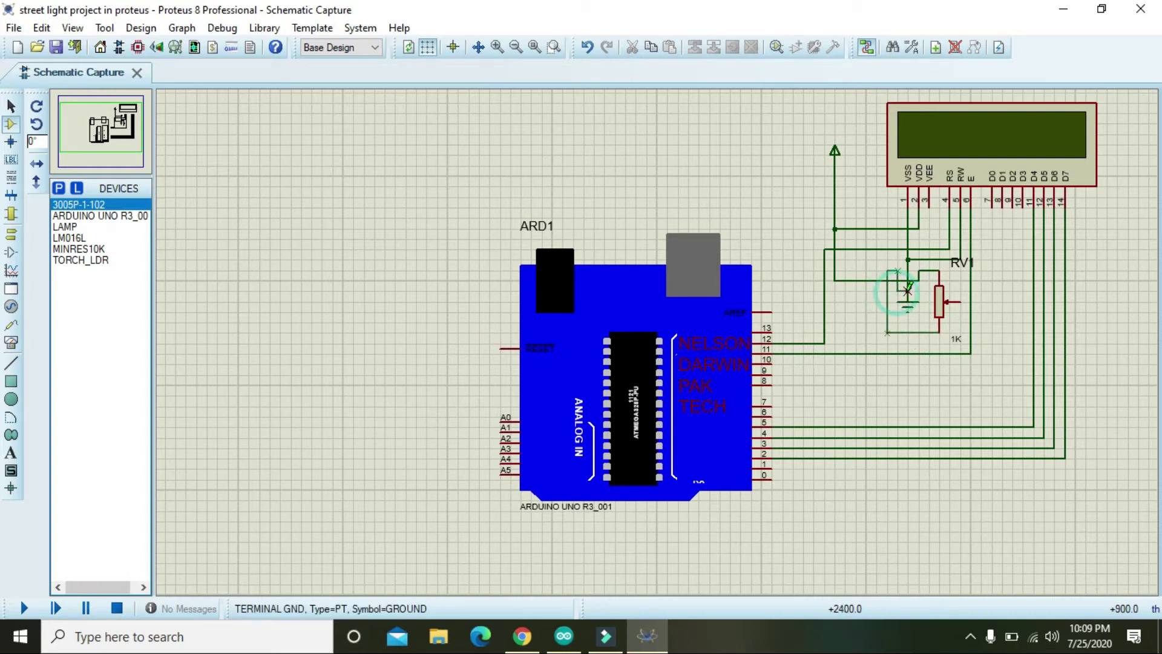
{"action": "left_click", "coordinate": [957, 300]}
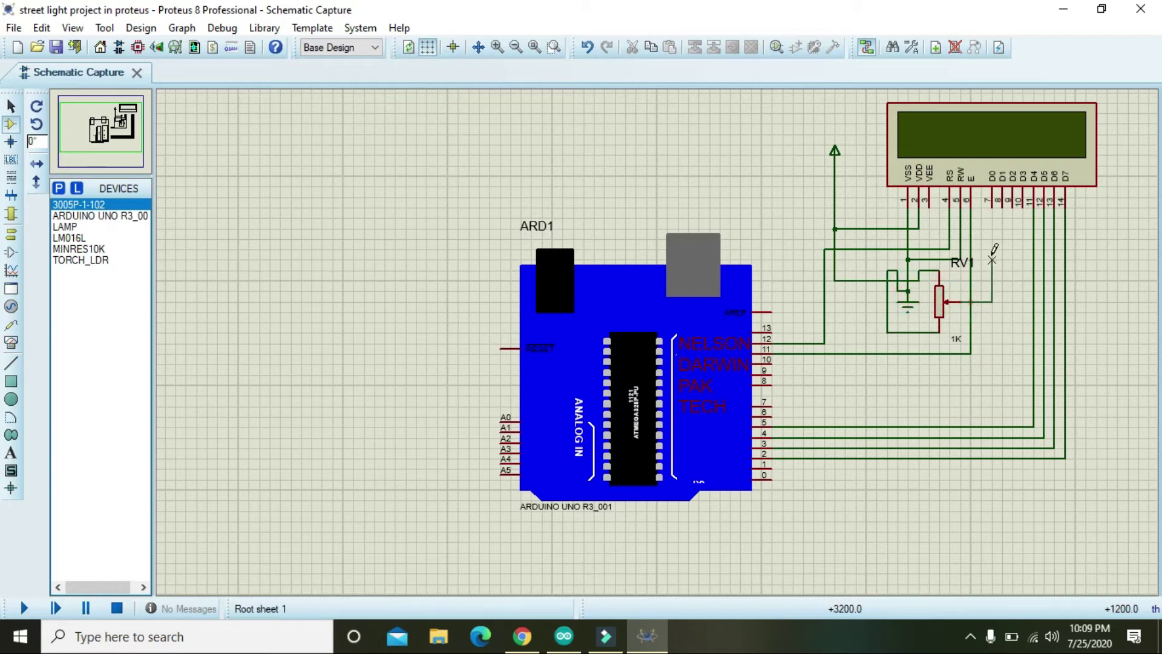
{"action": "left_click", "coordinate": [993, 220]}
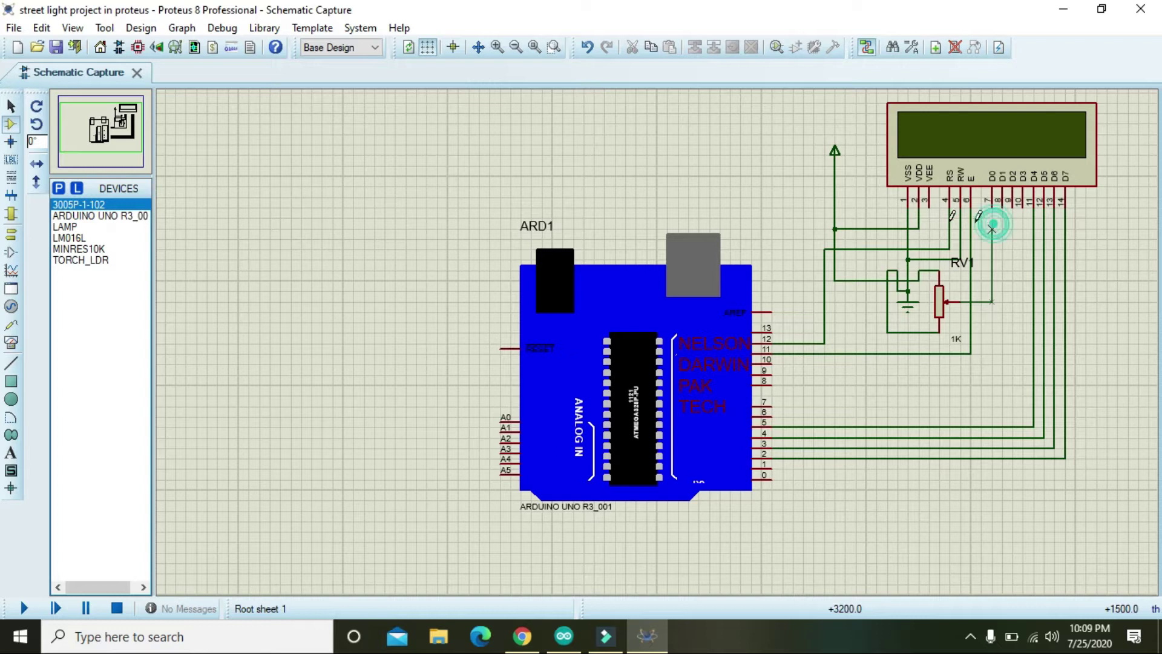
{"action": "left_click", "coordinate": [931, 206]}
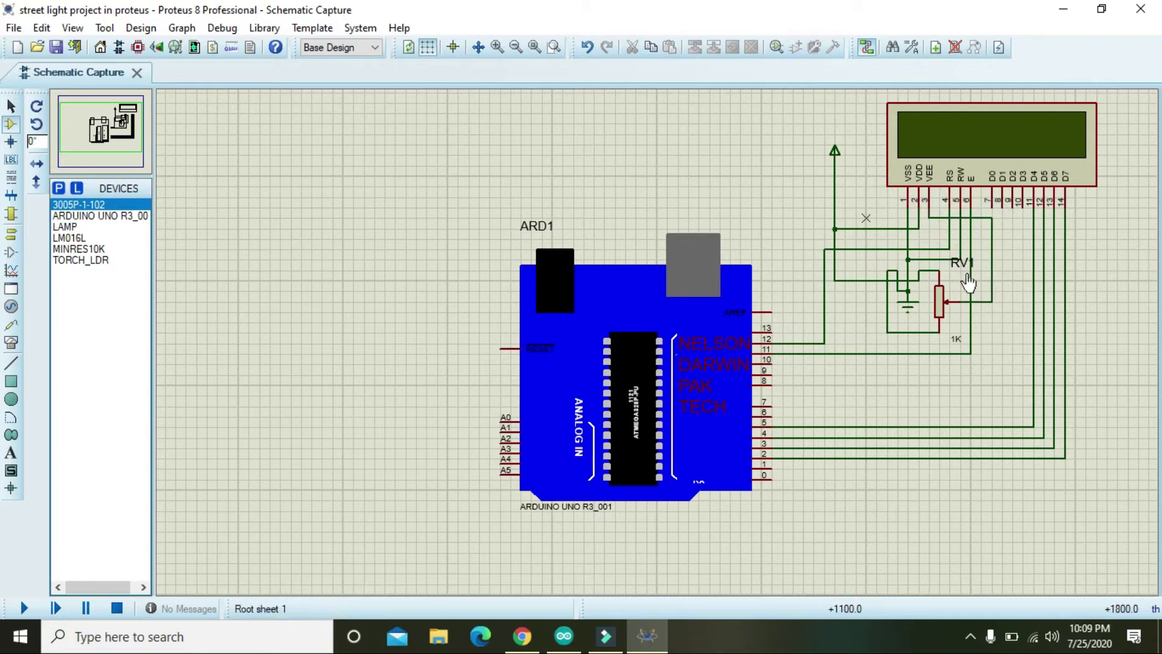
{"action": "left_click", "coordinate": [652, 389]}
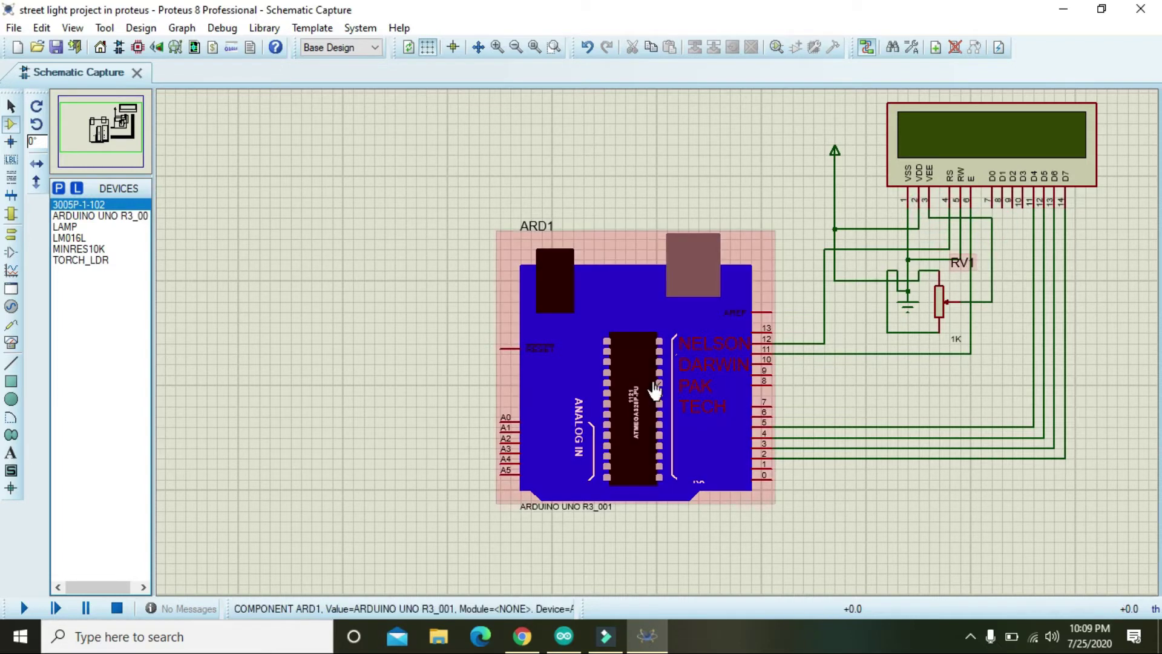
Add the LAMP part and place lamps L1, L2 and L3 in a row below the Arduino
{"action": "left_click", "coordinate": [59, 189]}
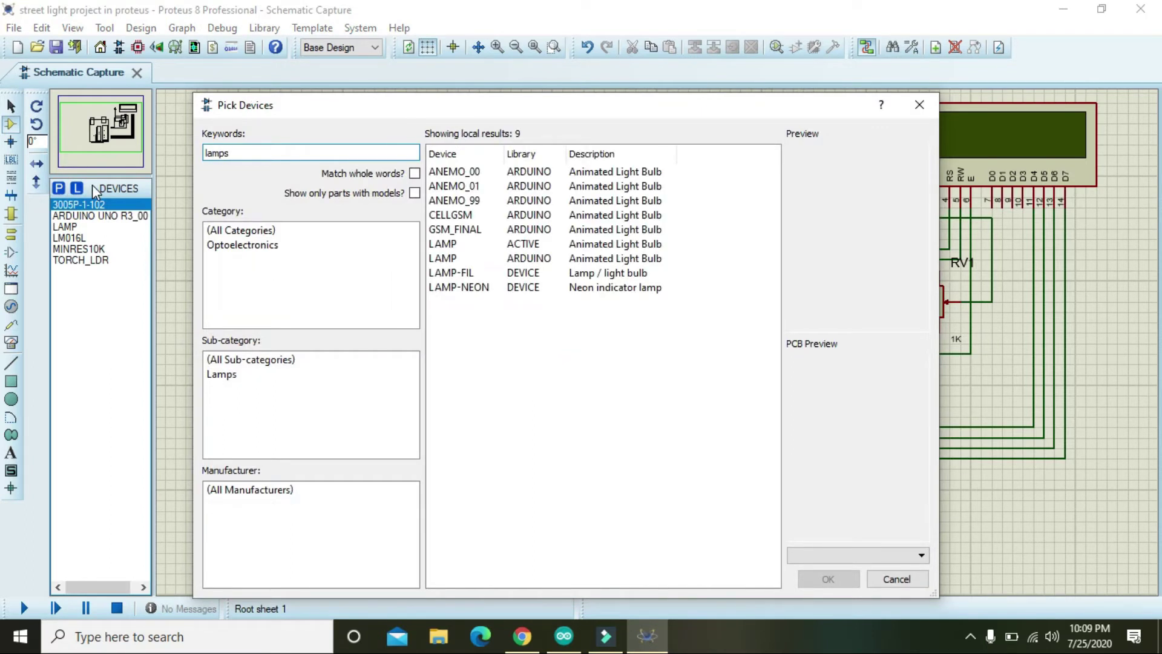
{"action": "left_click", "coordinate": [534, 245]}
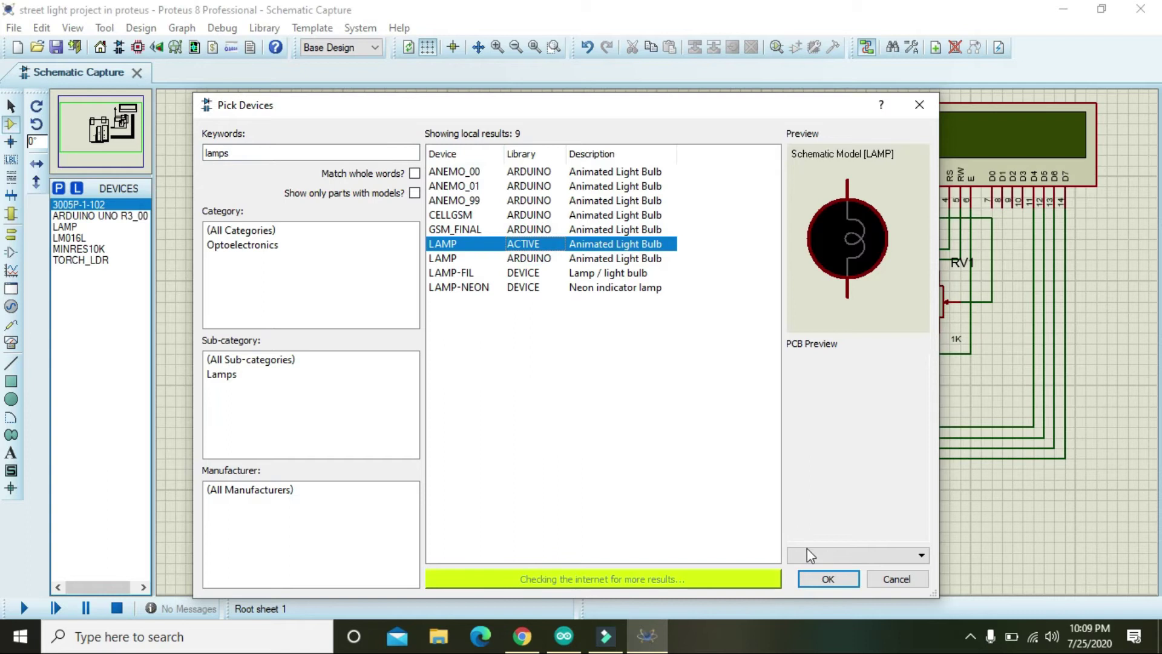
{"action": "left_click", "coordinate": [828, 579]}
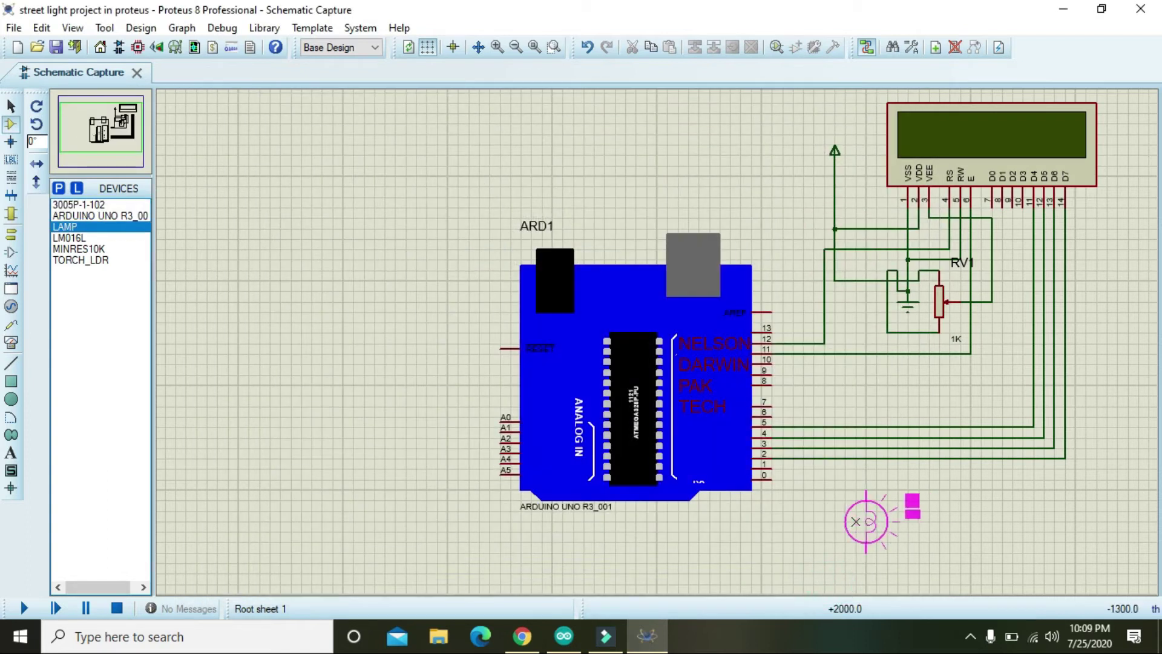
{"action": "left_click", "coordinate": [845, 531]}
{"action": "left_click", "coordinate": [940, 531]}
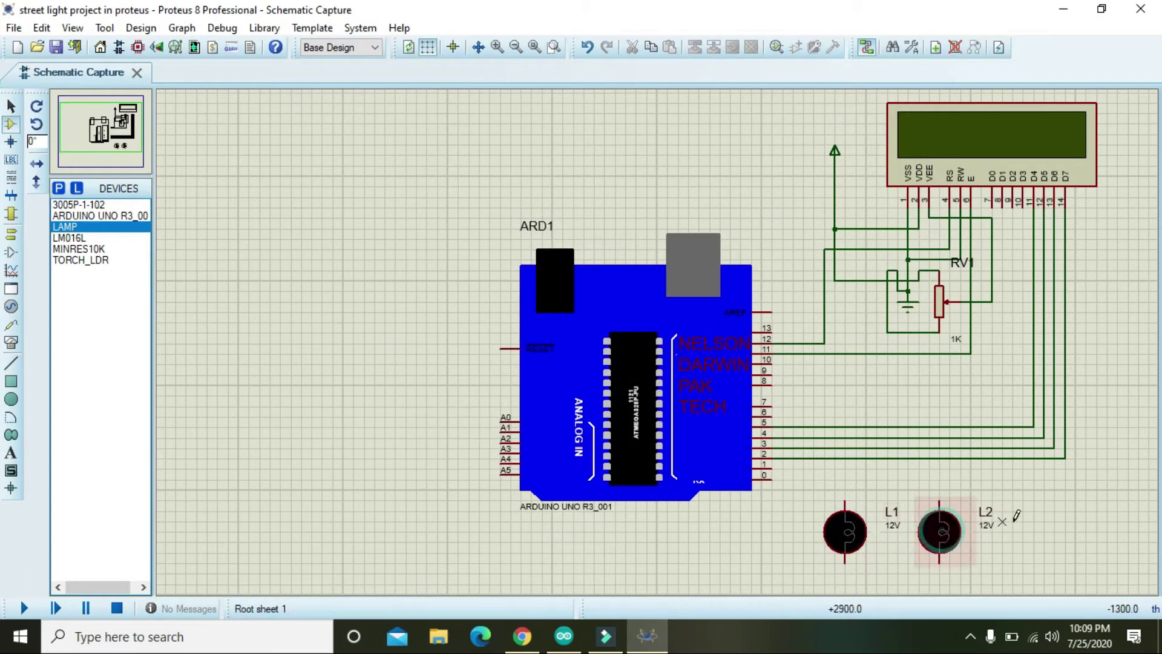
{"action": "left_click", "coordinate": [1023, 532]}
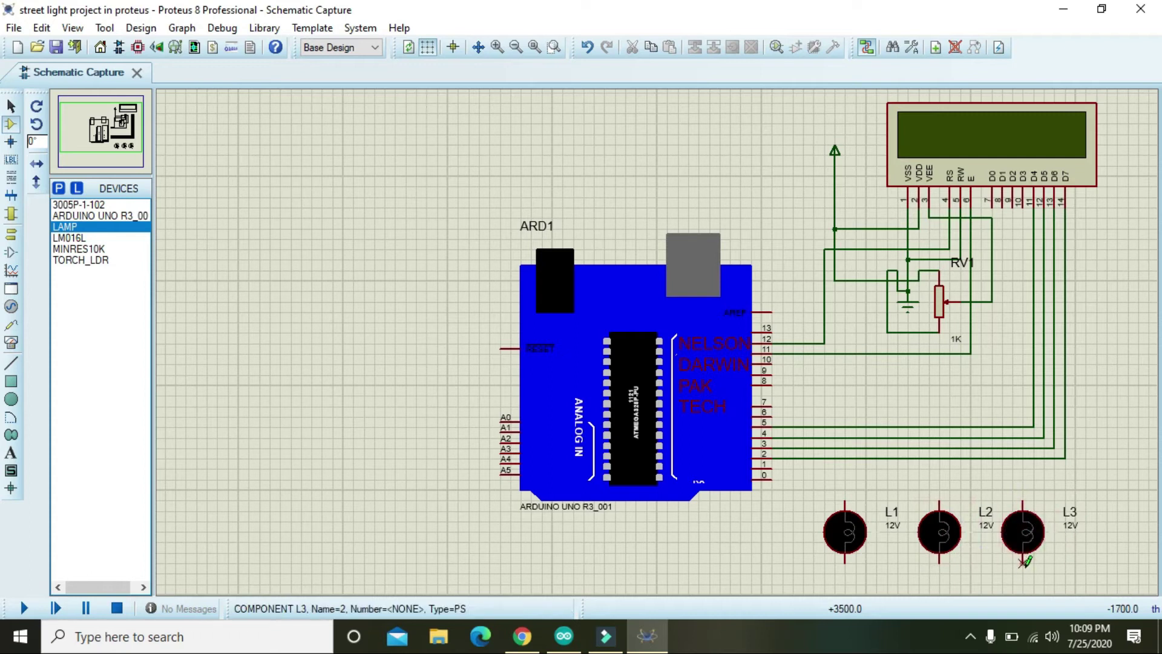
Join the bottom pins of L3, L2 and L1 with one wire
{"action": "left_click", "coordinate": [1023, 562]}
{"action": "left_click", "coordinate": [940, 563]}
{"action": "left_click", "coordinate": [939, 562]}
{"action": "left_click", "coordinate": [846, 562]}
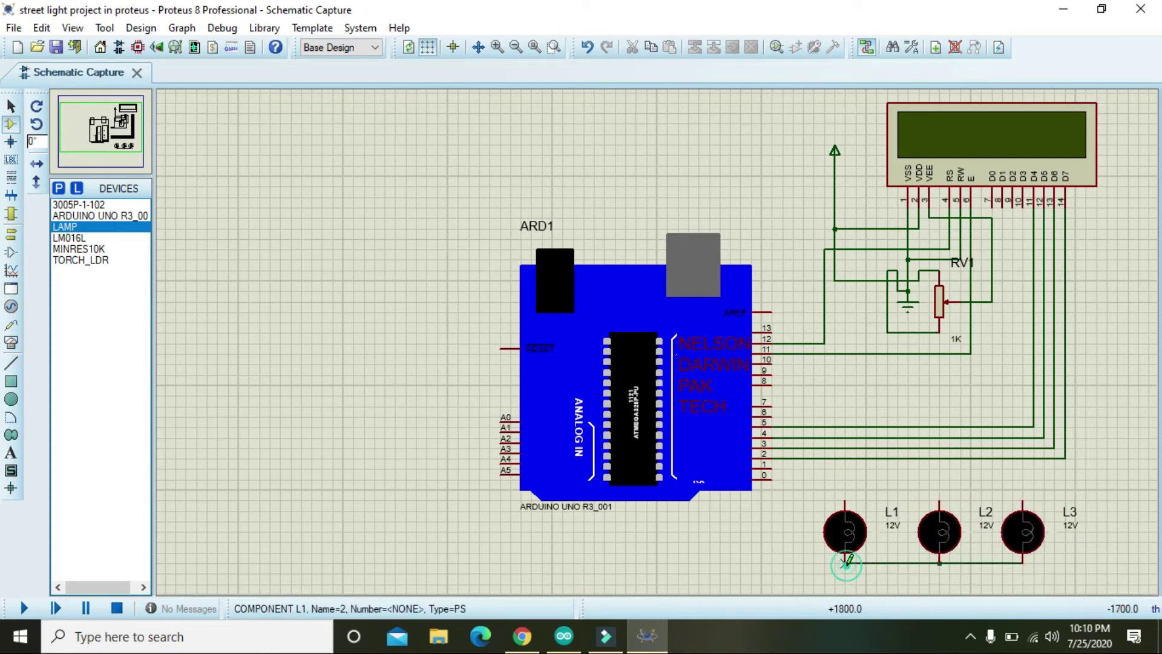
Place a ground terminal right of lamp L3 and wire it to L3's bottom pin
{"action": "left_click", "coordinate": [11, 235]}
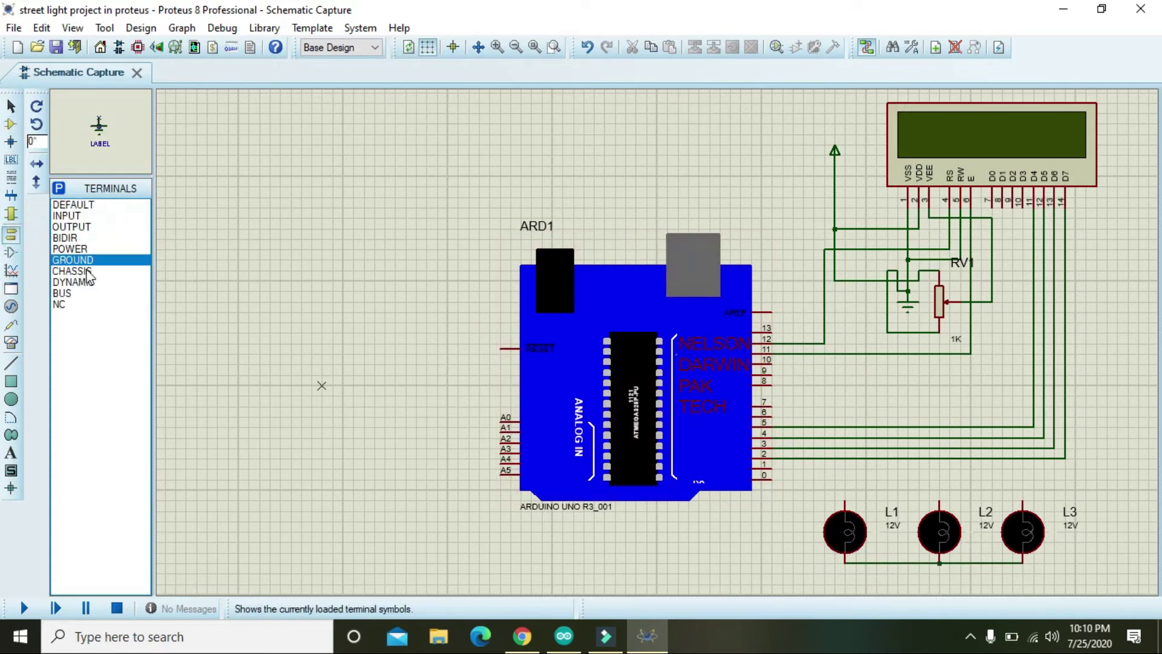
{"action": "left_click", "coordinate": [1076, 567]}
{"action": "left_click", "coordinate": [1074, 572]}
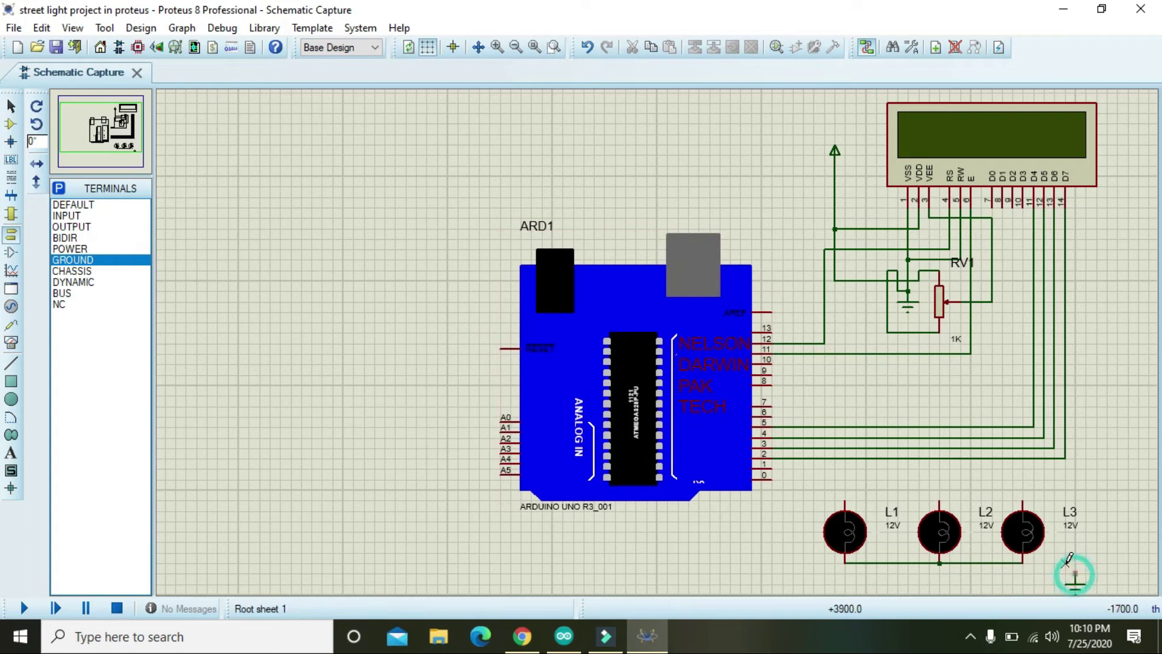
{"action": "left_click", "coordinate": [1024, 563]}
{"action": "left_click", "coordinate": [1073, 582]}
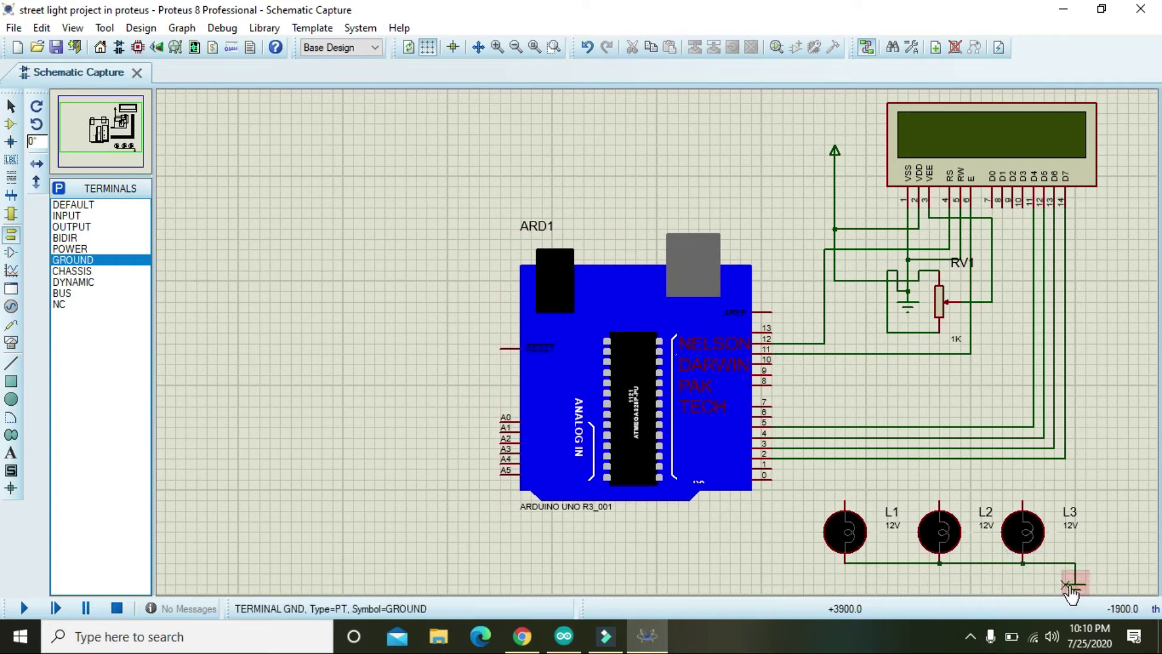
{"action": "left_click", "coordinate": [1072, 586]}
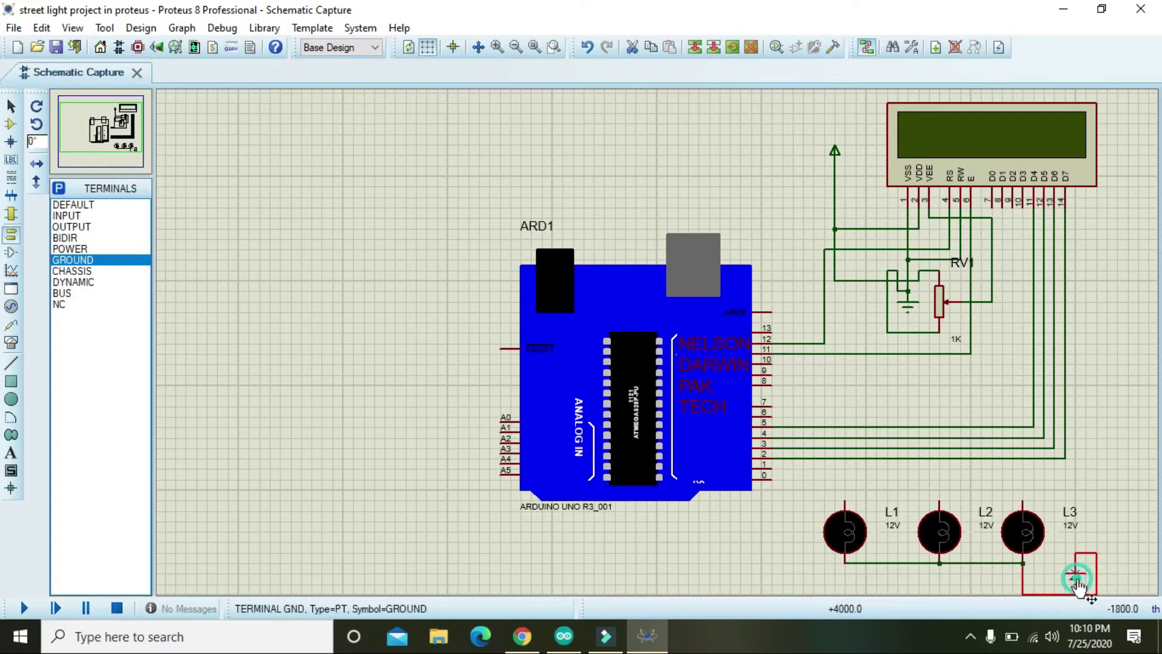
{"action": "left_click_drag", "start_coordinate": [1075, 574], "coordinate": [1082, 568]}
{"action": "left_click", "coordinate": [1120, 566]}
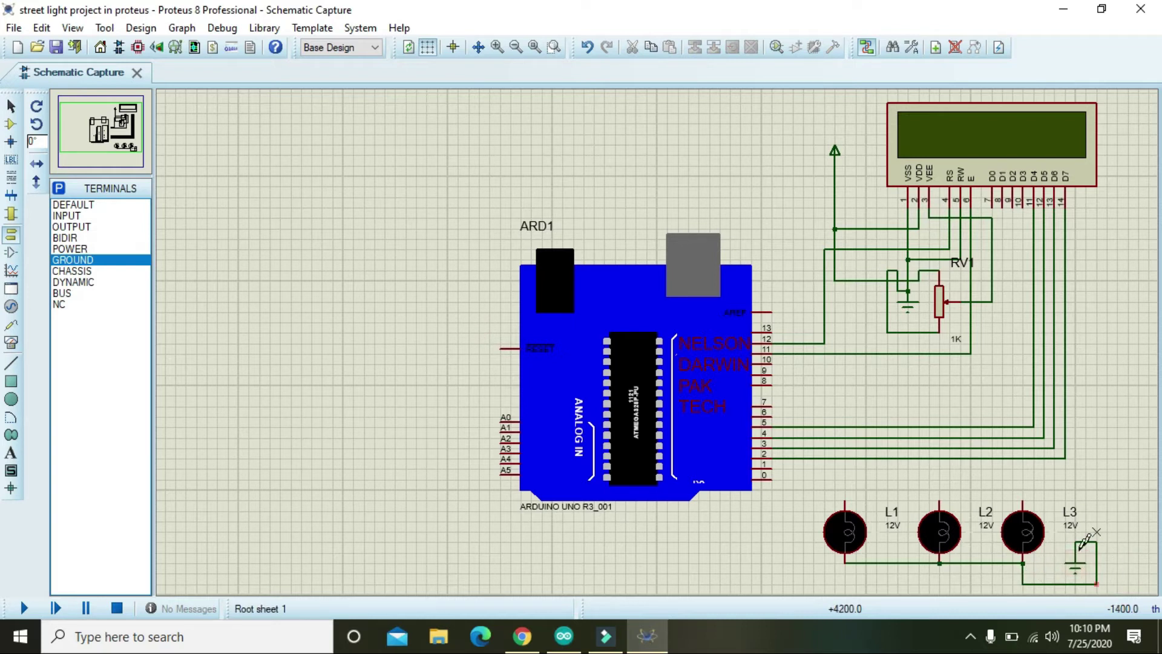
Wire the top pins of lamps L1, L2 and L3 to Arduino pins 10, 9 and 8
{"action": "left_click", "coordinate": [846, 498]}
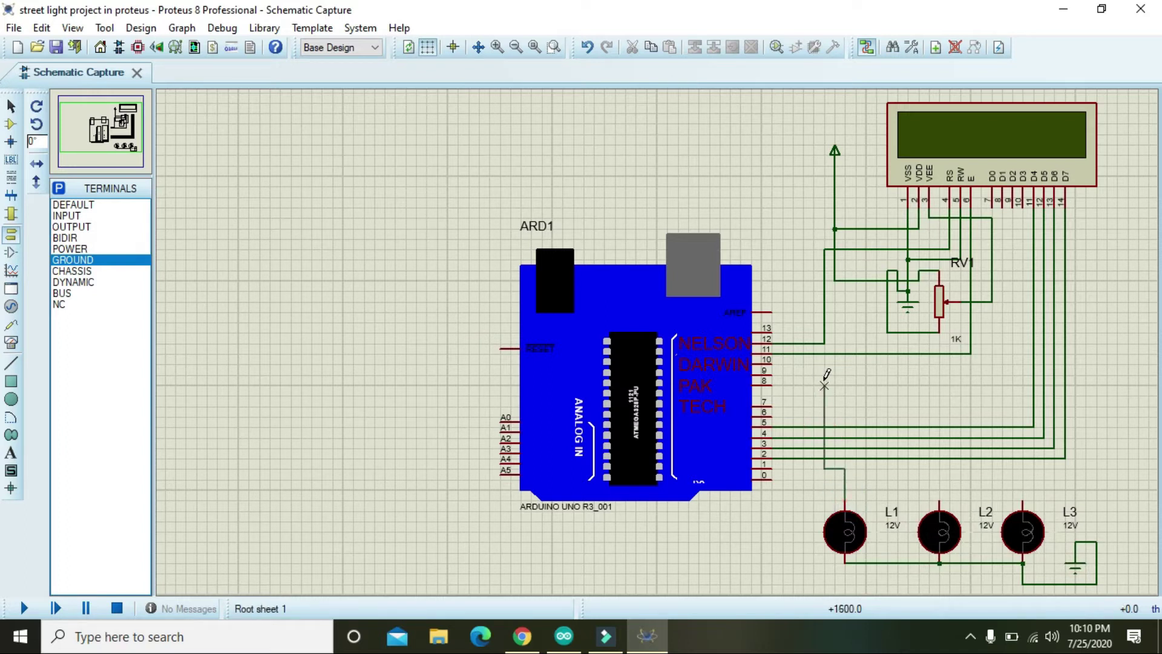
{"action": "left_click", "coordinate": [825, 364]}
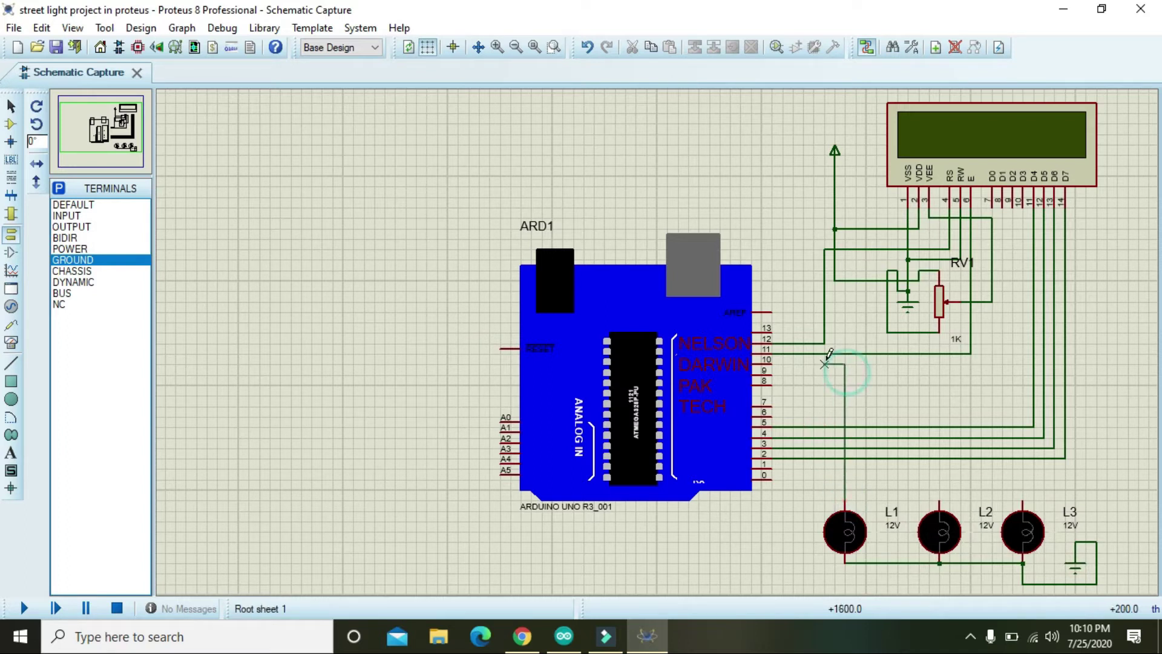
{"action": "left_click", "coordinate": [781, 362]}
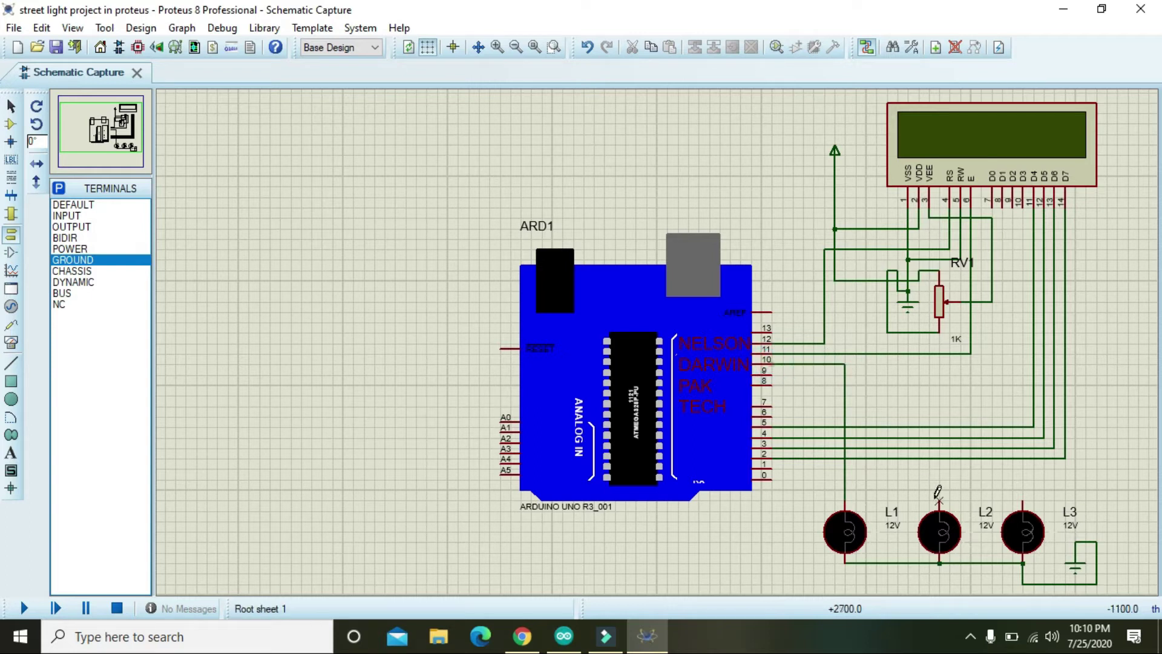
{"action": "left_click", "coordinate": [938, 501]}
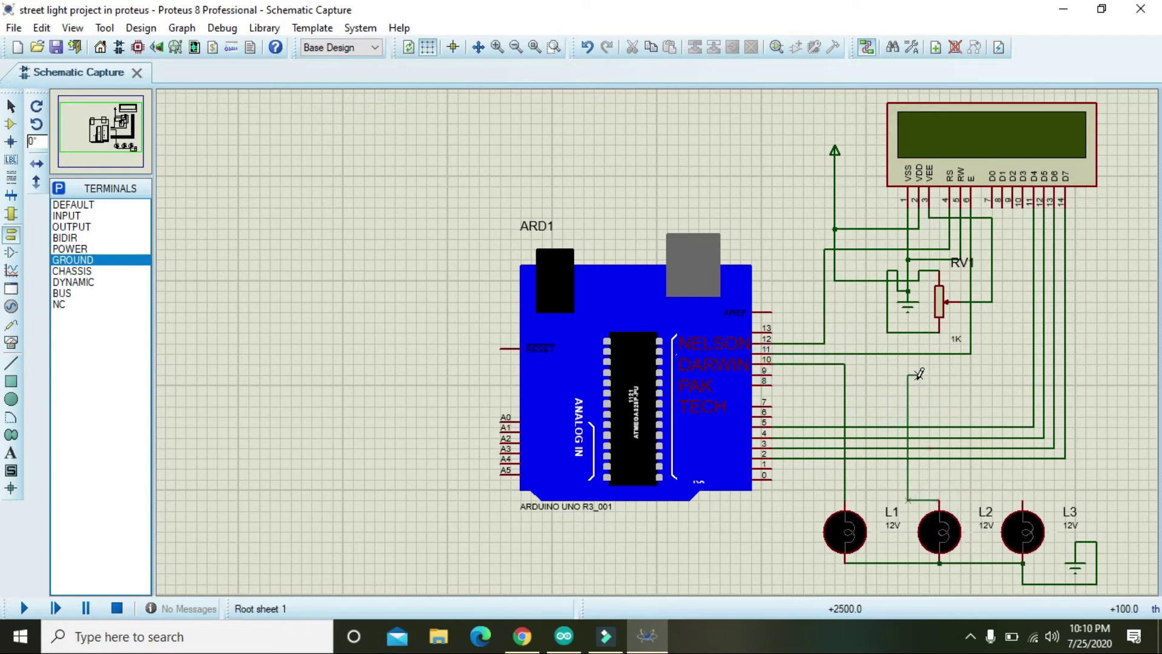
{"action": "left_click", "coordinate": [771, 375]}
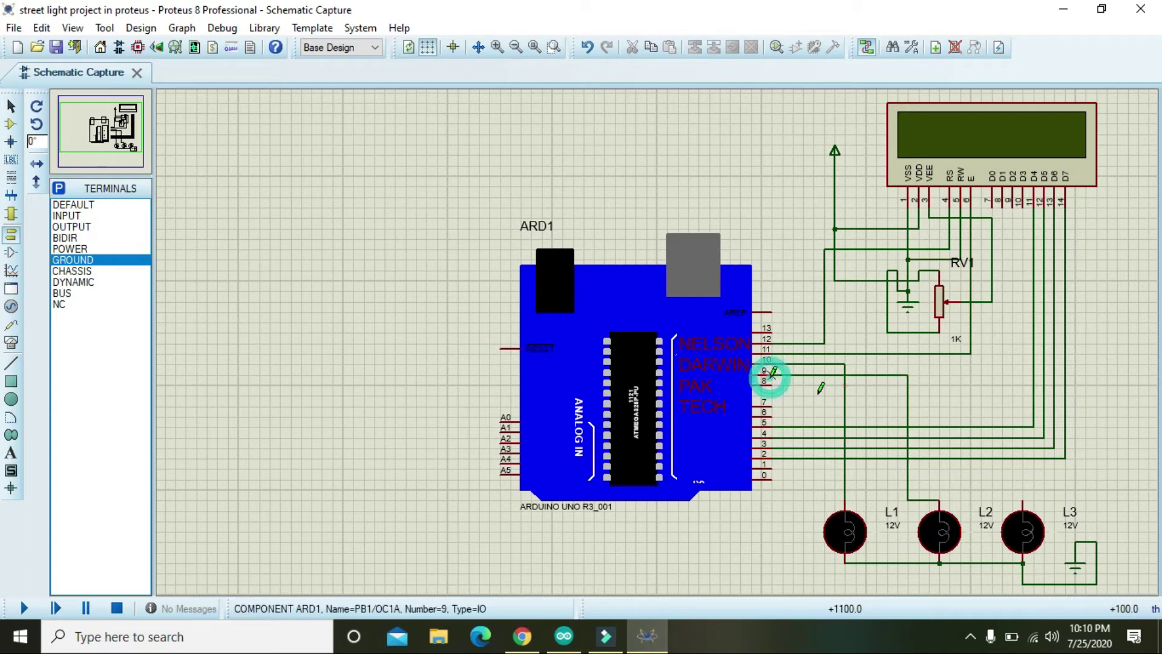
{"action": "left_click", "coordinate": [1023, 492]}
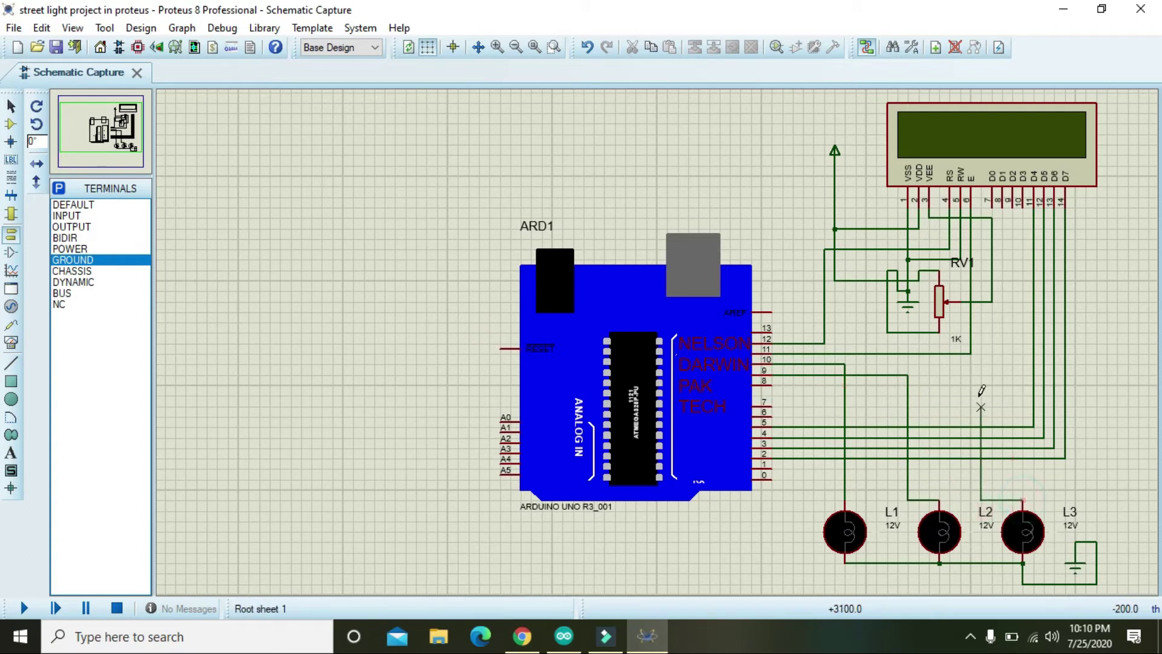
{"action": "left_click", "coordinate": [971, 385]}
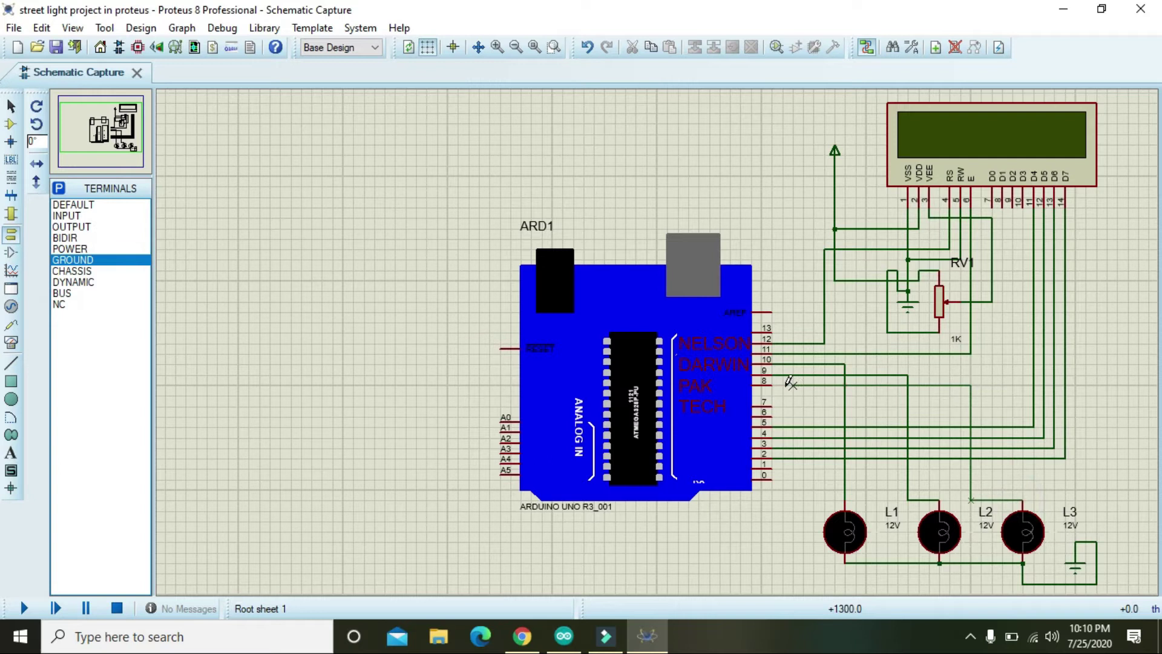
{"action": "left_click", "coordinate": [770, 385]}
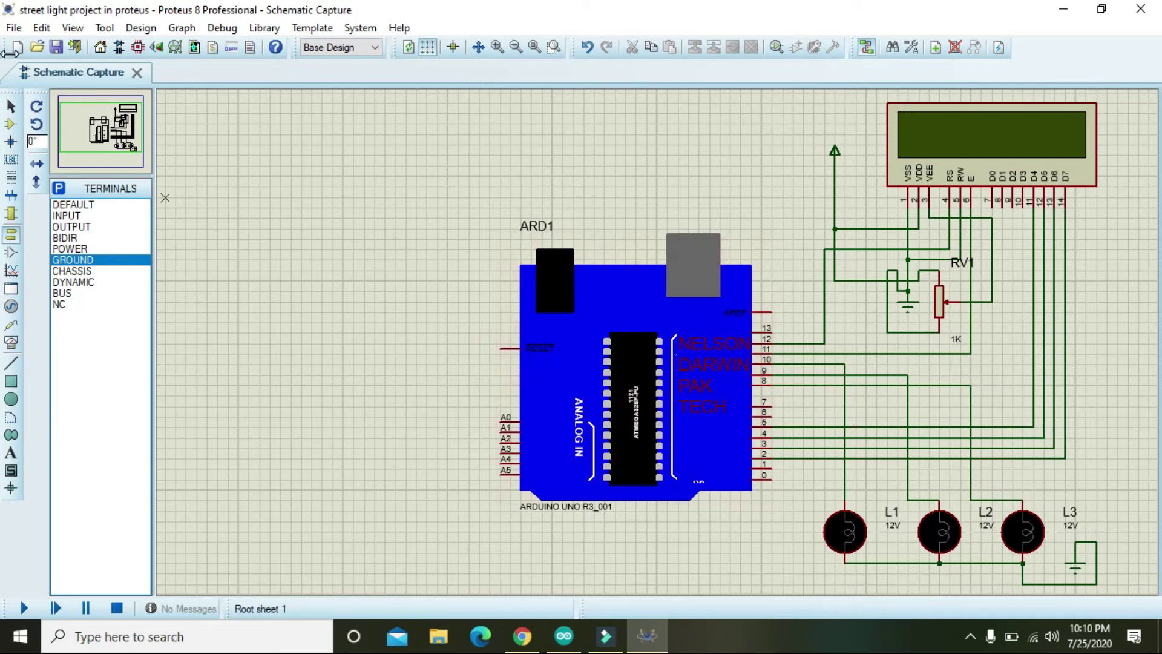
{"action": "left_click", "coordinate": [14, 27]}
Save the project and change lamps L1 and L2 nominal voltage from 12V to 5V
{"action": "left_click", "coordinate": [73, 140]}
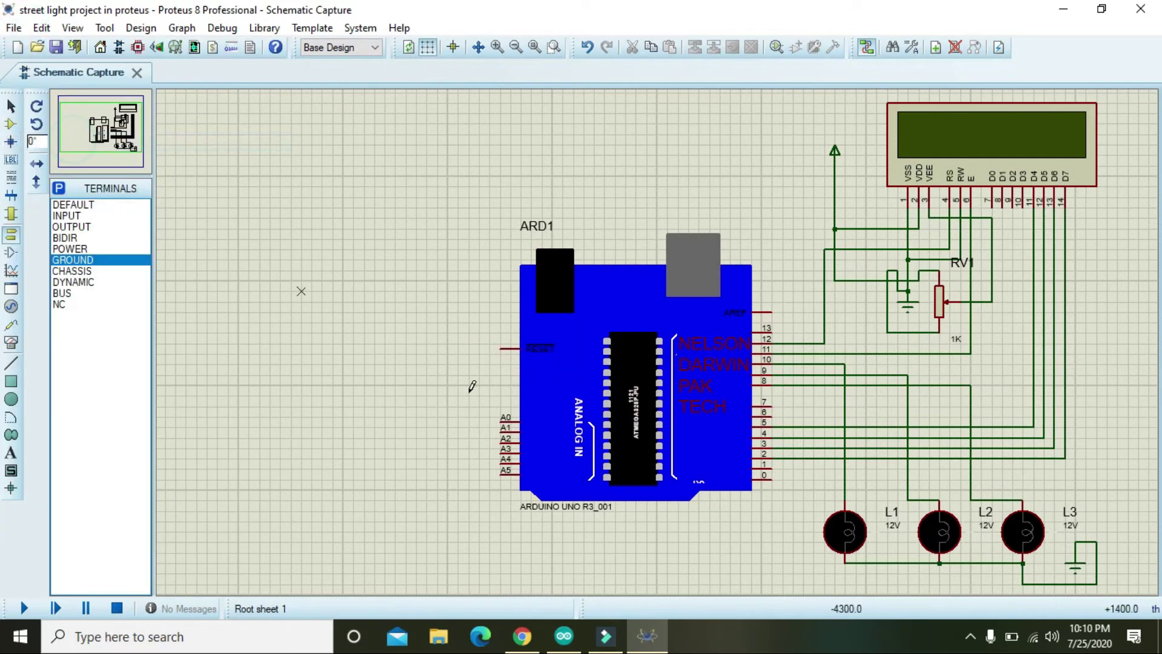
{"action": "left_click", "coordinate": [851, 536]}
{"action": "left_click", "coordinate": [853, 539]}
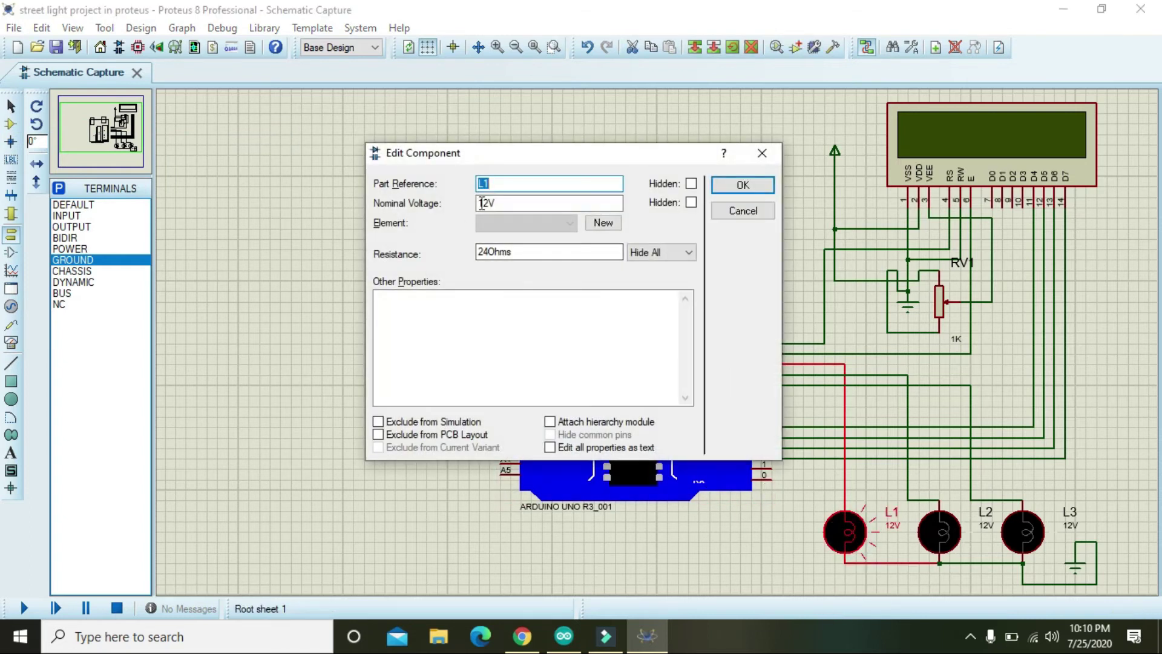
{"action": "left_click_drag", "start_coordinate": [491, 203], "coordinate": [470, 202]}
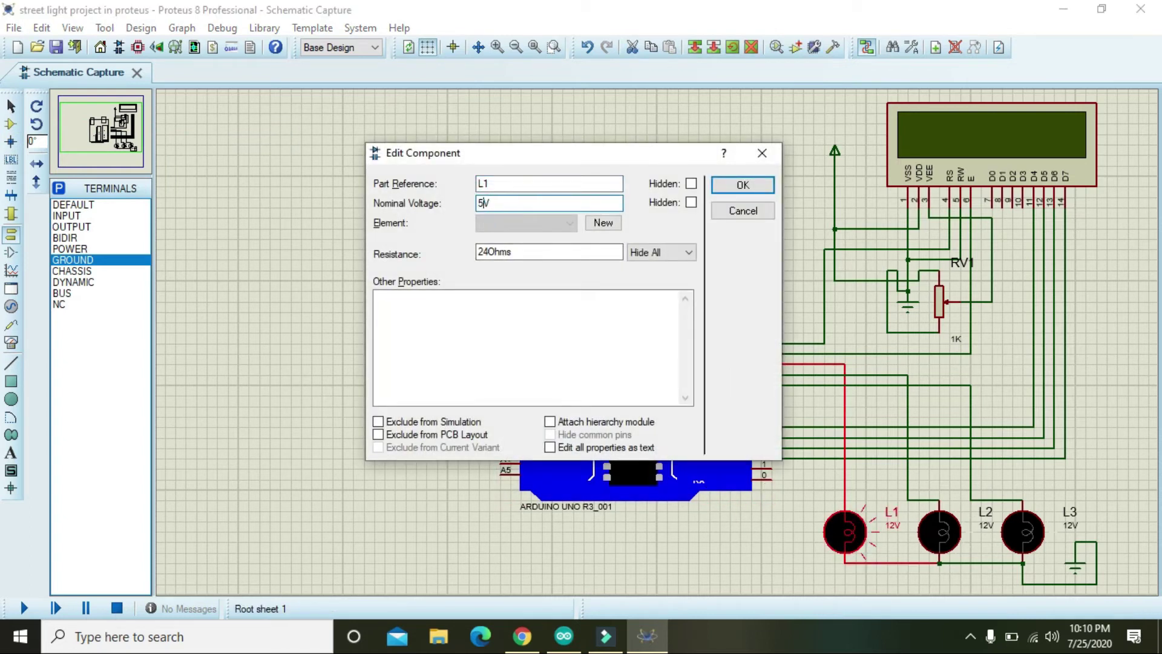
{"action": "left_click", "coordinate": [743, 185]}
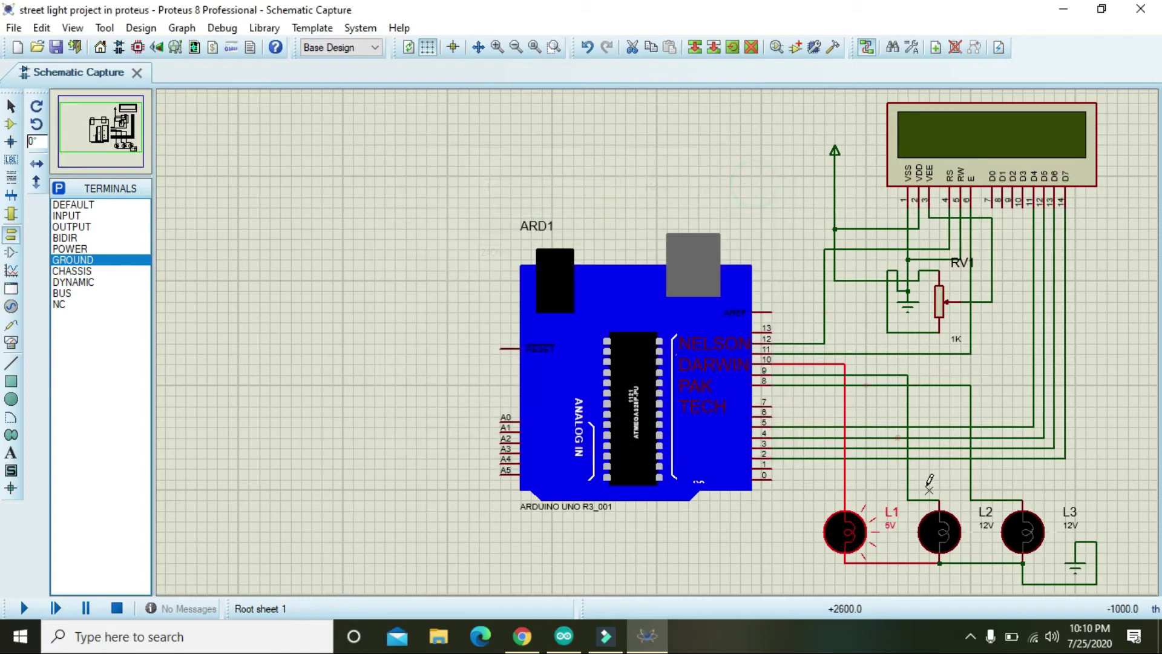
{"action": "left_click", "coordinate": [938, 526]}
{"action": "left_click", "coordinate": [939, 527]}
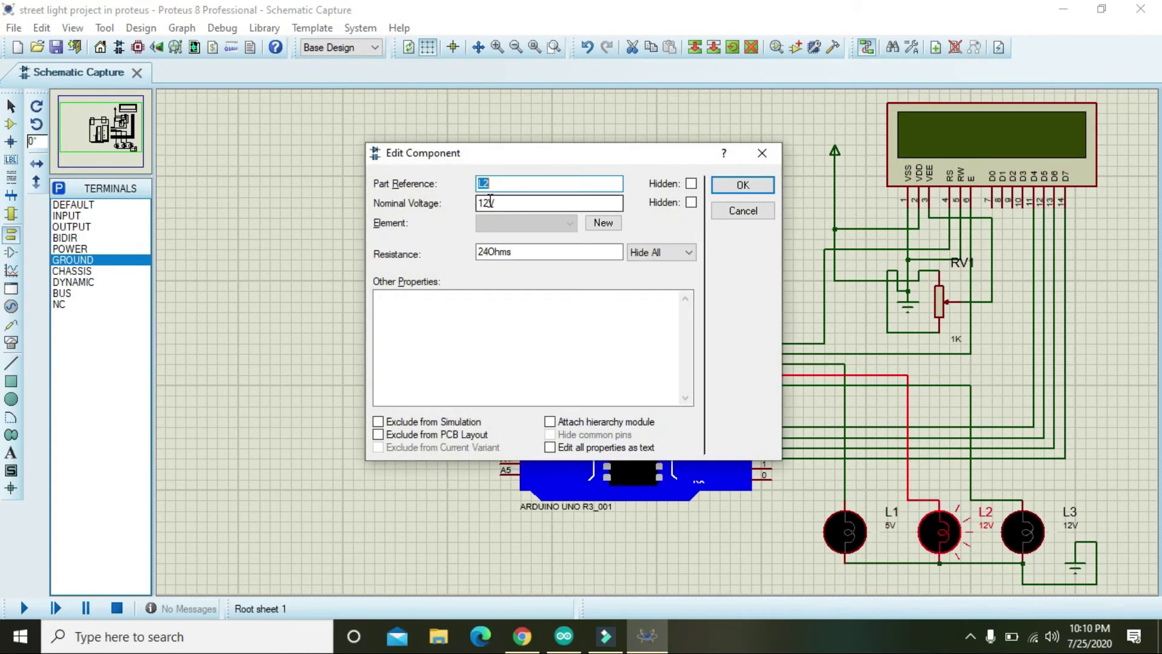
{"action": "left_click_drag", "start_coordinate": [490, 202], "coordinate": [448, 205]}
{"action": "left_click", "coordinate": [744, 185]}
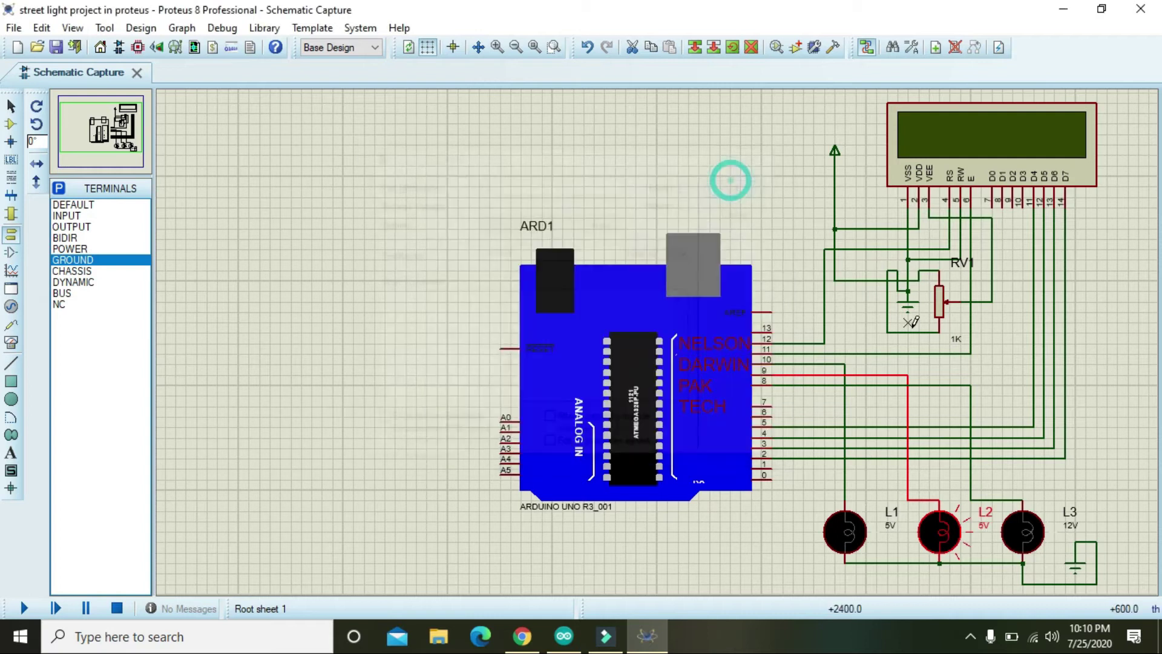
Open lamp L3's properties and select its 12V nominal voltage for editing
{"action": "left_click", "coordinate": [1027, 531]}
{"action": "left_click", "coordinate": [1026, 530]}
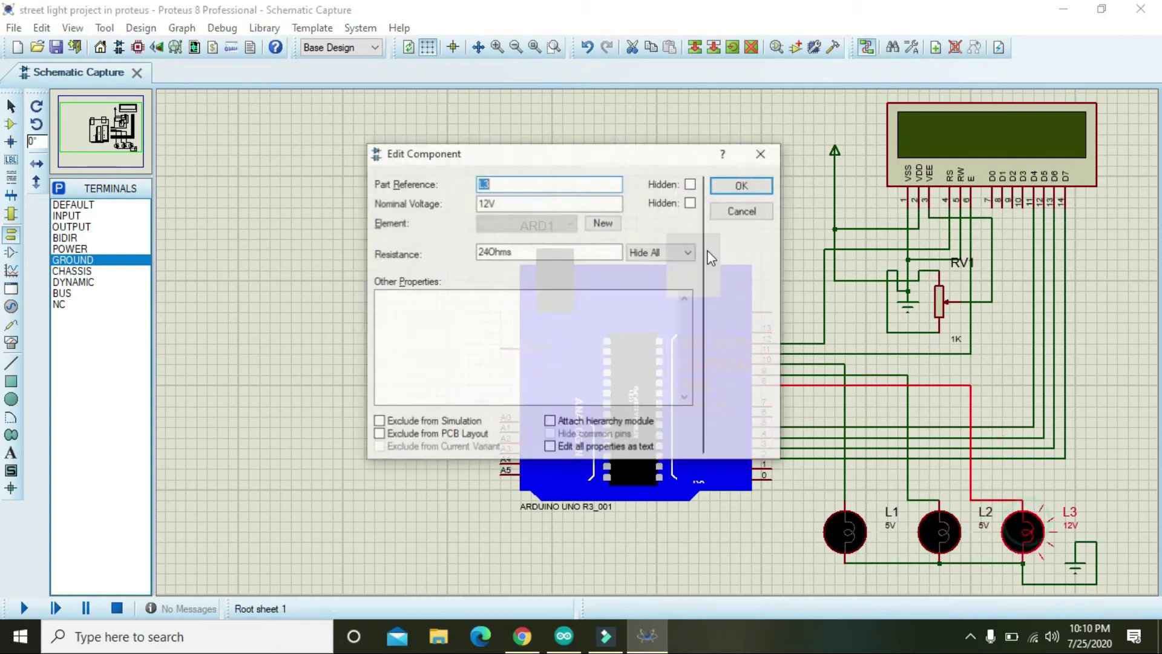
{"action": "left_click_drag", "start_coordinate": [492, 203], "coordinate": [480, 203]}
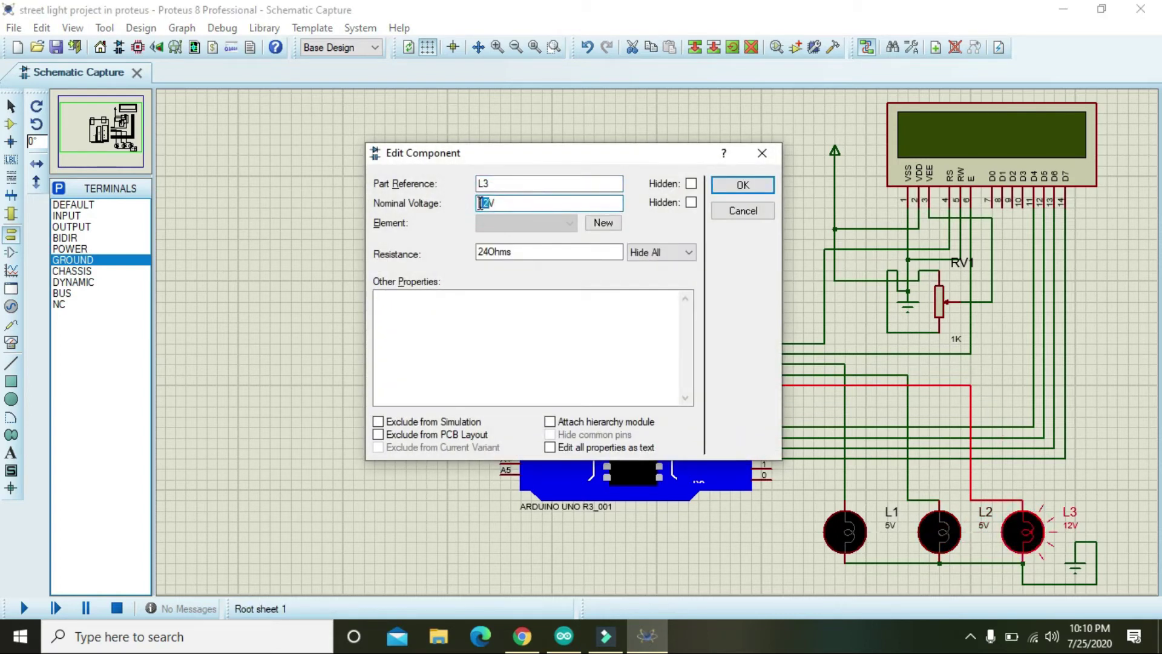
Confirm lamp L3 at 5V and complete the wire joining the pin 11 line
{"action": "left_click", "coordinate": [743, 184]}
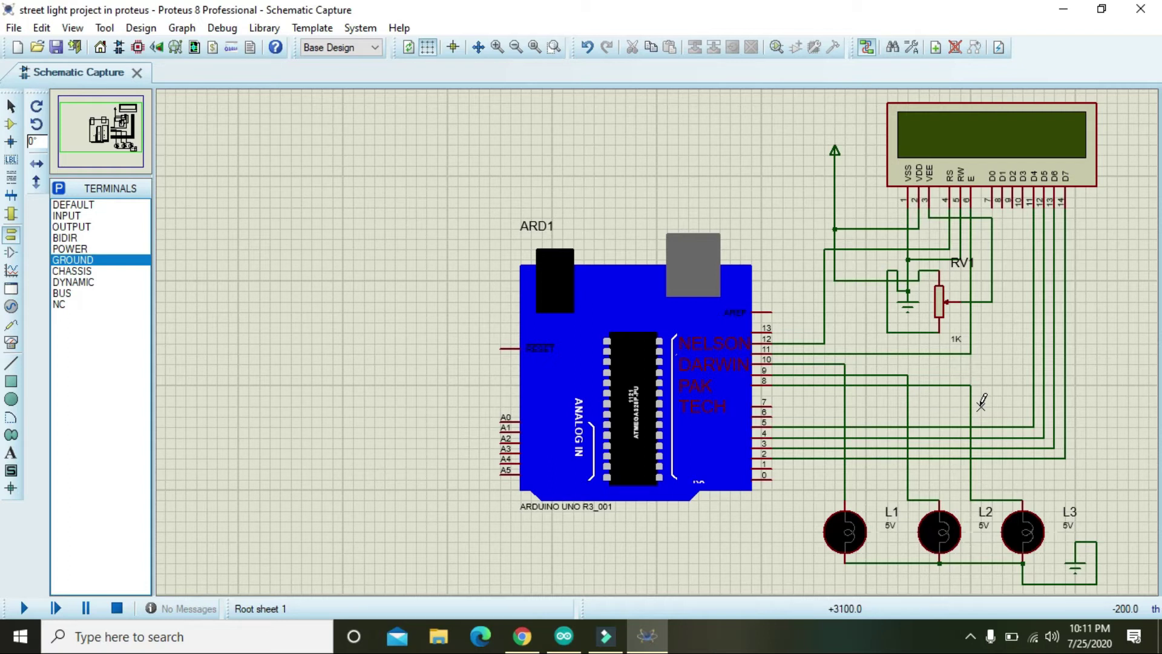
{"action": "left_click", "coordinate": [961, 352]}
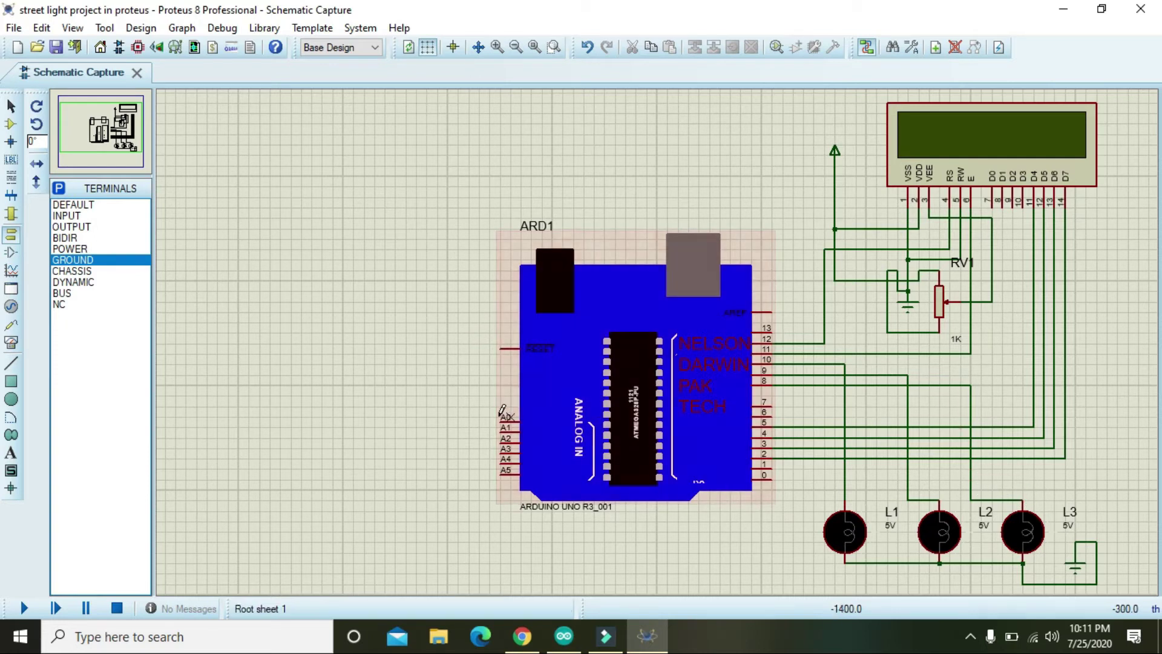
Add the TORCH_LDR part from the library and place LDR1 left of the Arduino
{"action": "left_click", "coordinate": [12, 124]}
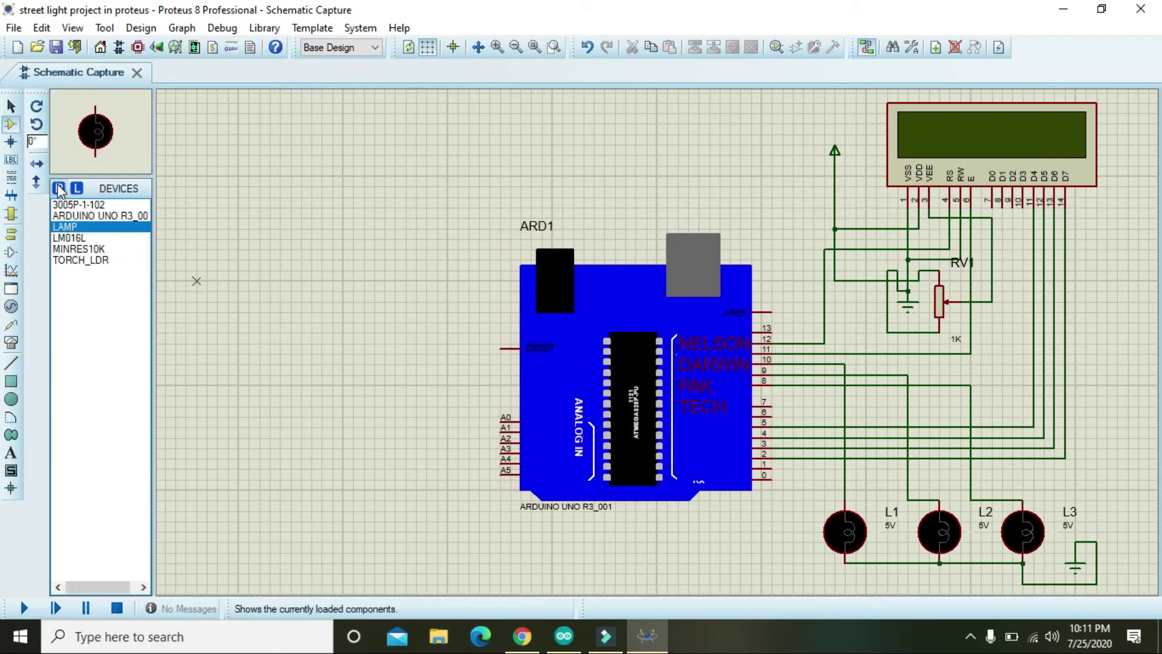
{"action": "left_click", "coordinate": [59, 189]}
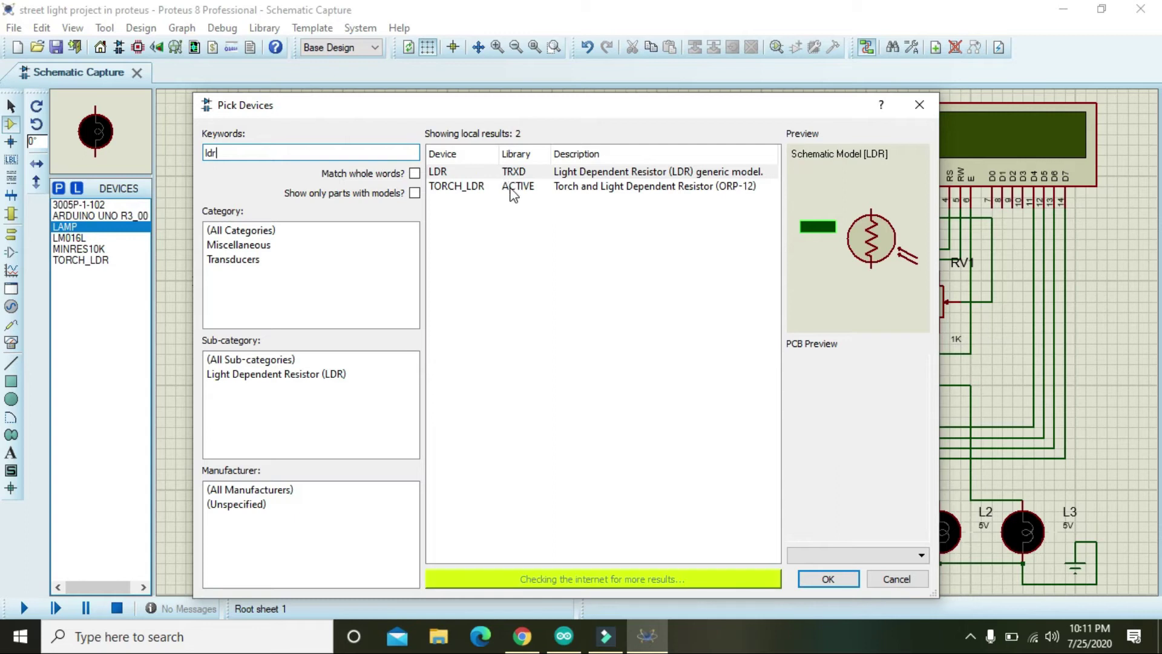
{"action": "left_click", "coordinate": [511, 189]}
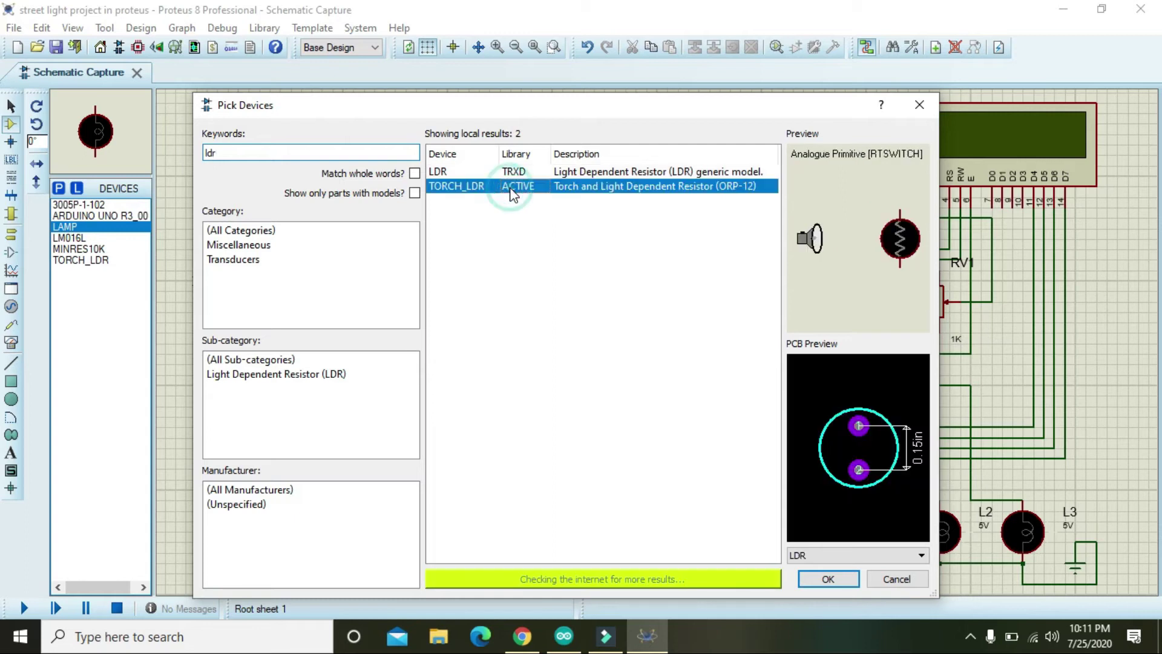
{"action": "left_click", "coordinate": [828, 578]}
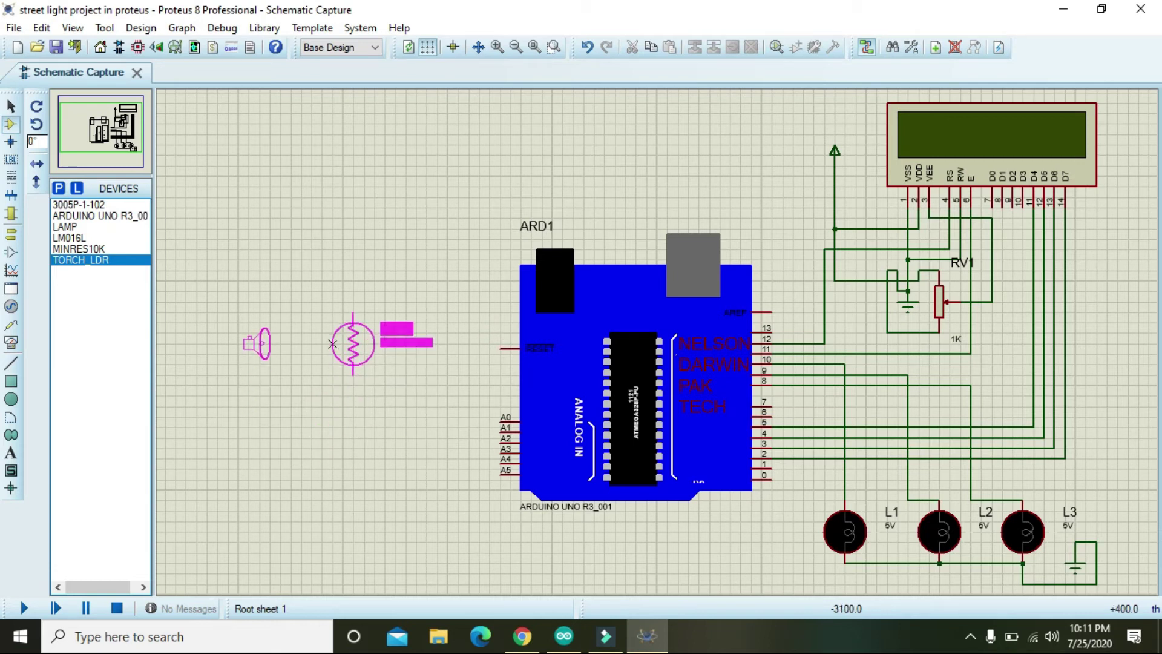
{"action": "left_click", "coordinate": [333, 344]}
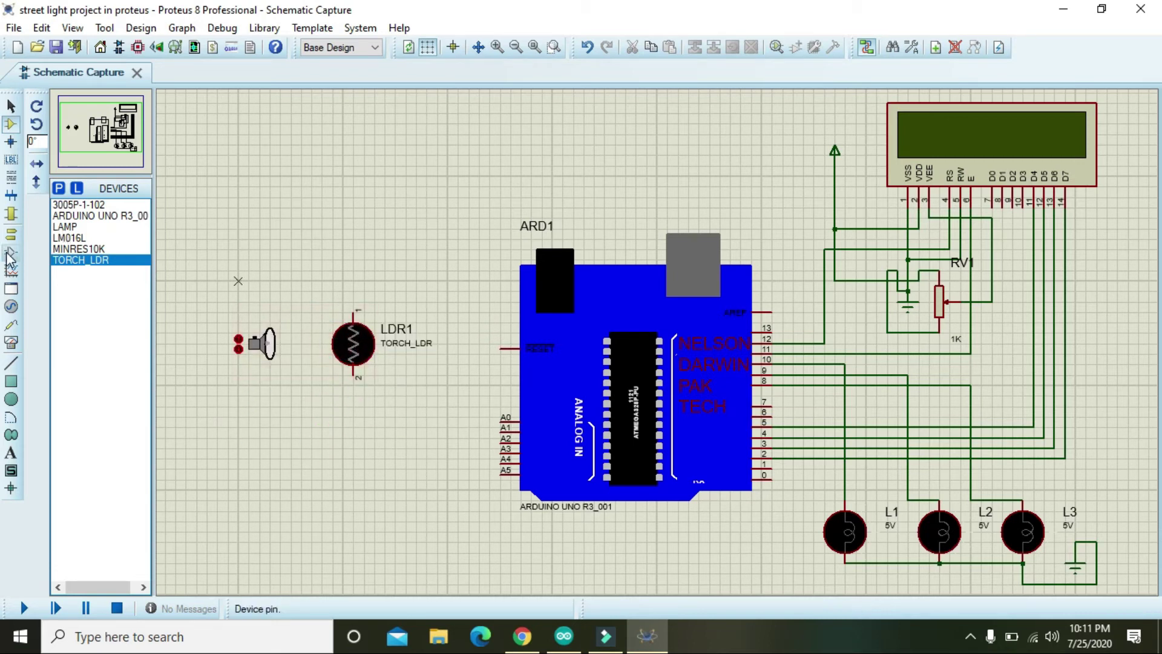
Place a DC generator above LDR1 and wire it to LDR1's top pin
{"action": "left_click", "coordinate": [11, 307]}
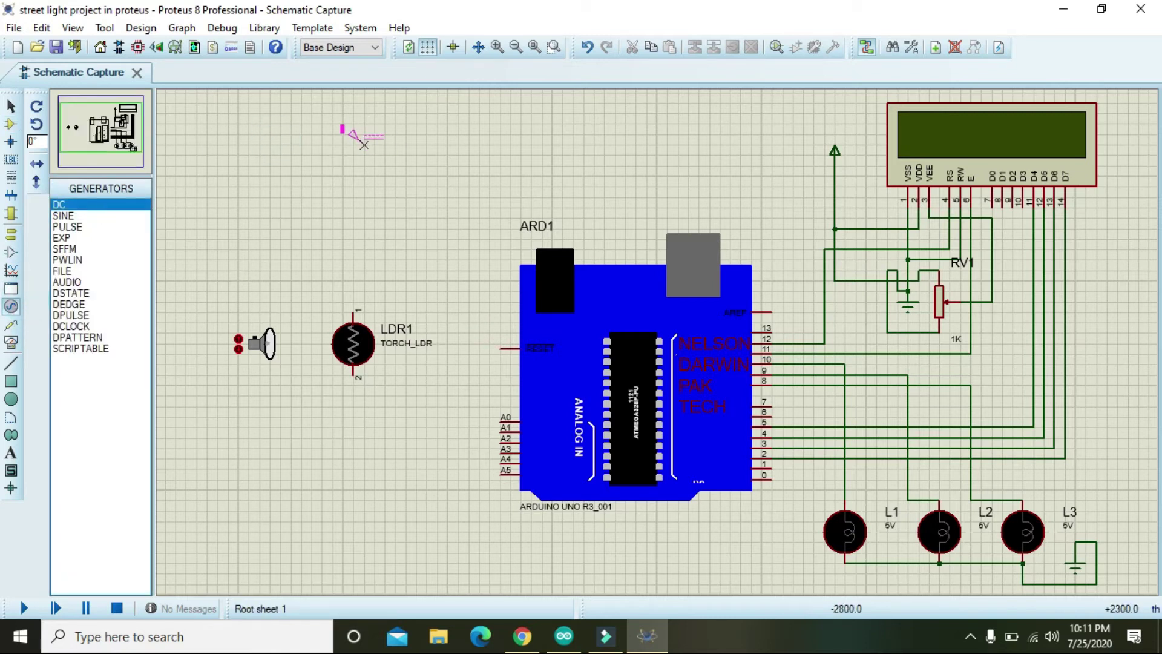
{"action": "left_click", "coordinate": [343, 144]}
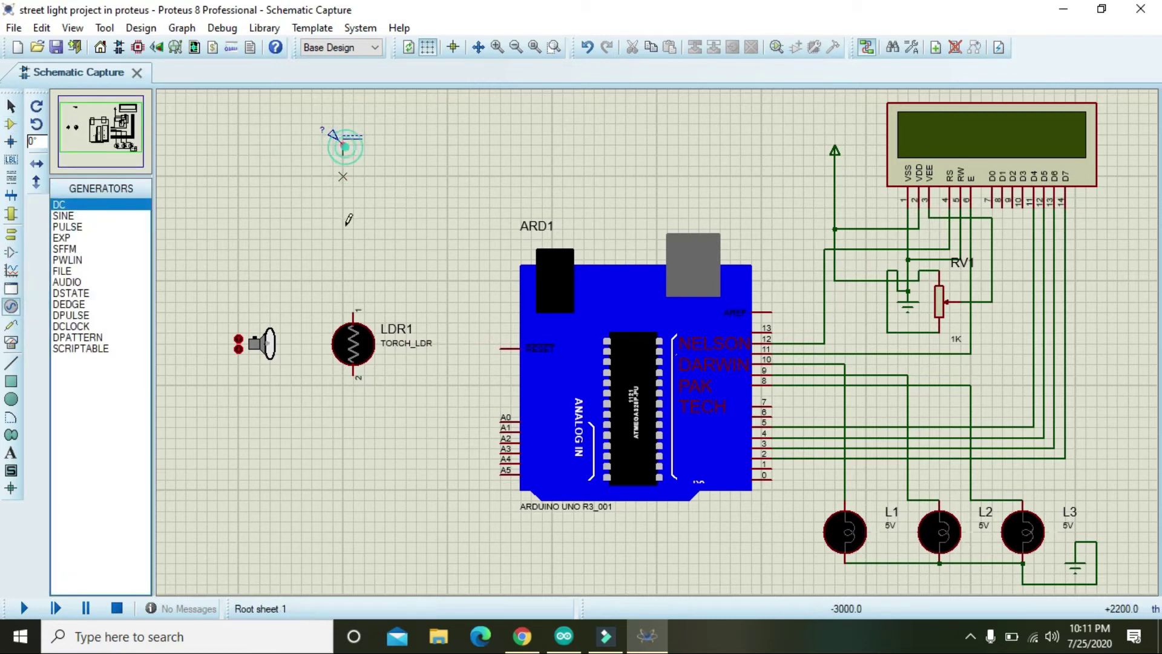
{"action": "left_click", "coordinate": [342, 144]}
{"action": "left_click", "coordinate": [343, 311]}
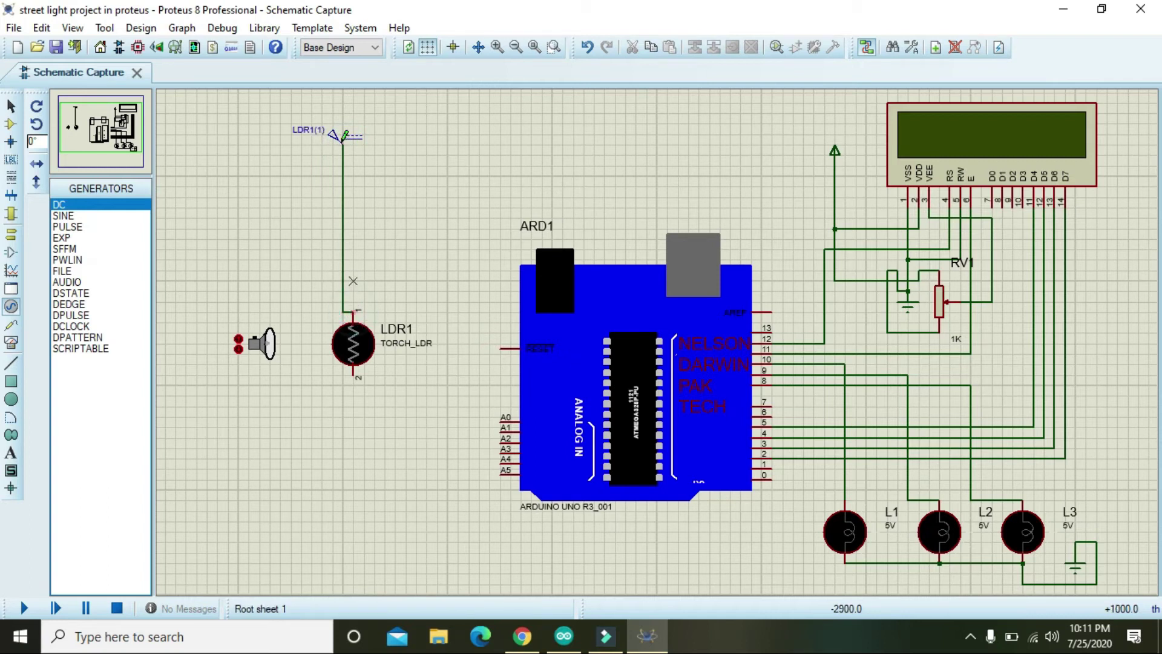
Open the DC source LDR1(1)'s properties and set its voltage to 5
{"action": "left_click", "coordinate": [332, 137]}
{"action": "double_click", "coordinate": [332, 137]}
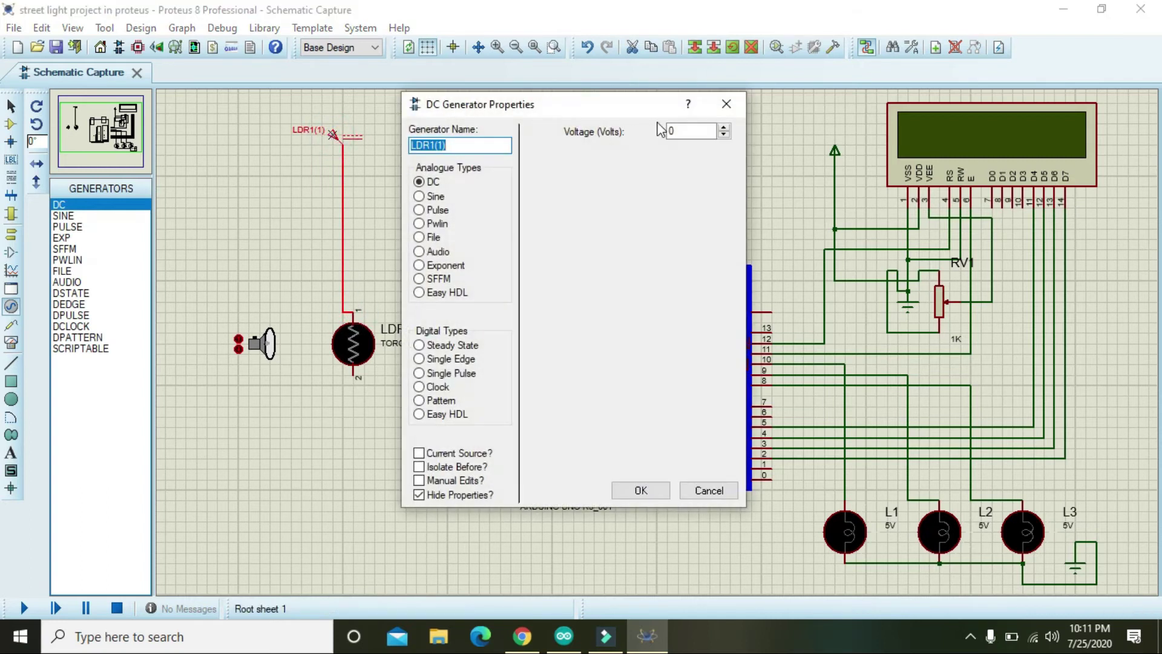
{"action": "double_click", "coordinate": [690, 130]}
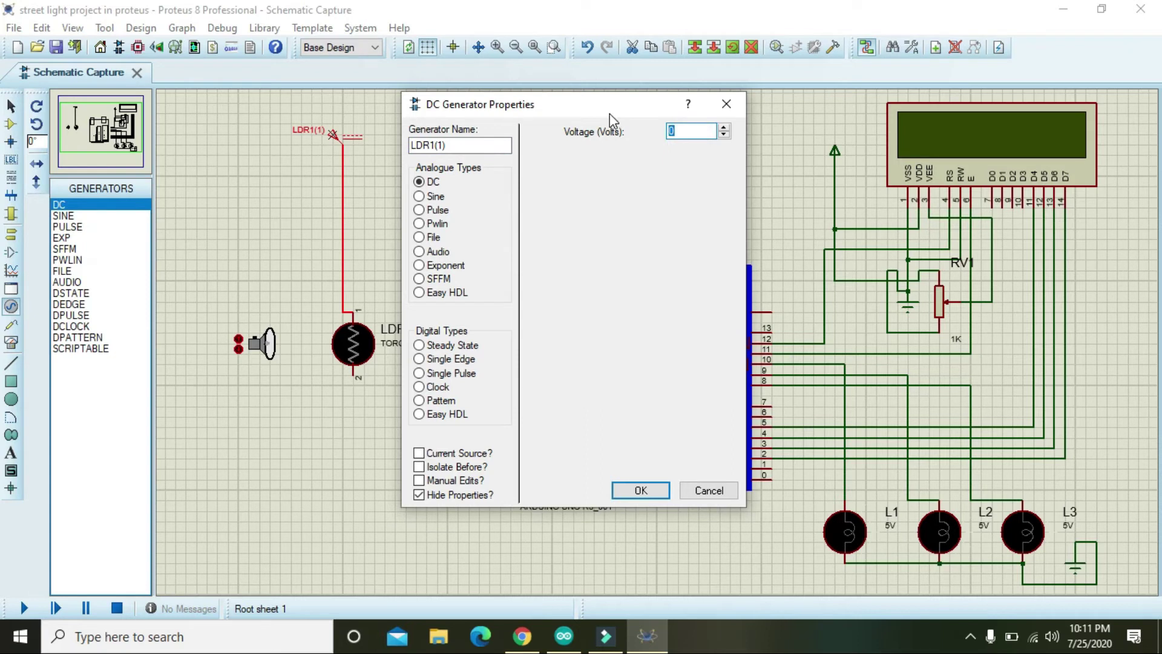
Confirm the 5 V source and place a ground terminal wired below LDR1
{"action": "left_click", "coordinate": [640, 489]}
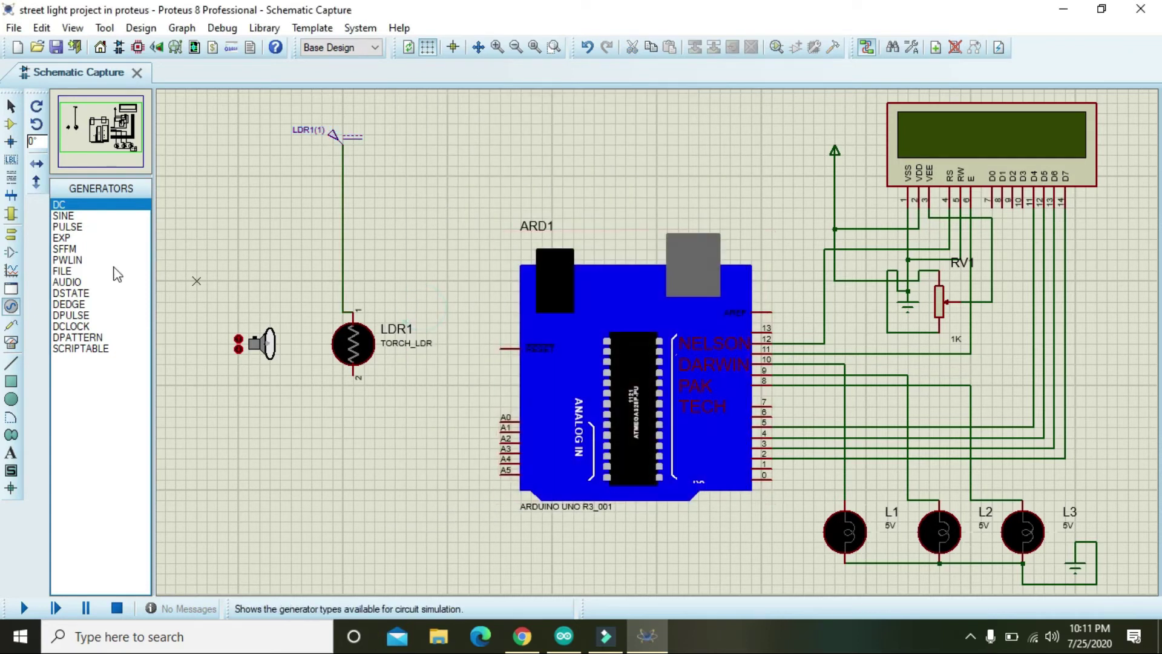
{"action": "left_click", "coordinate": [11, 234]}
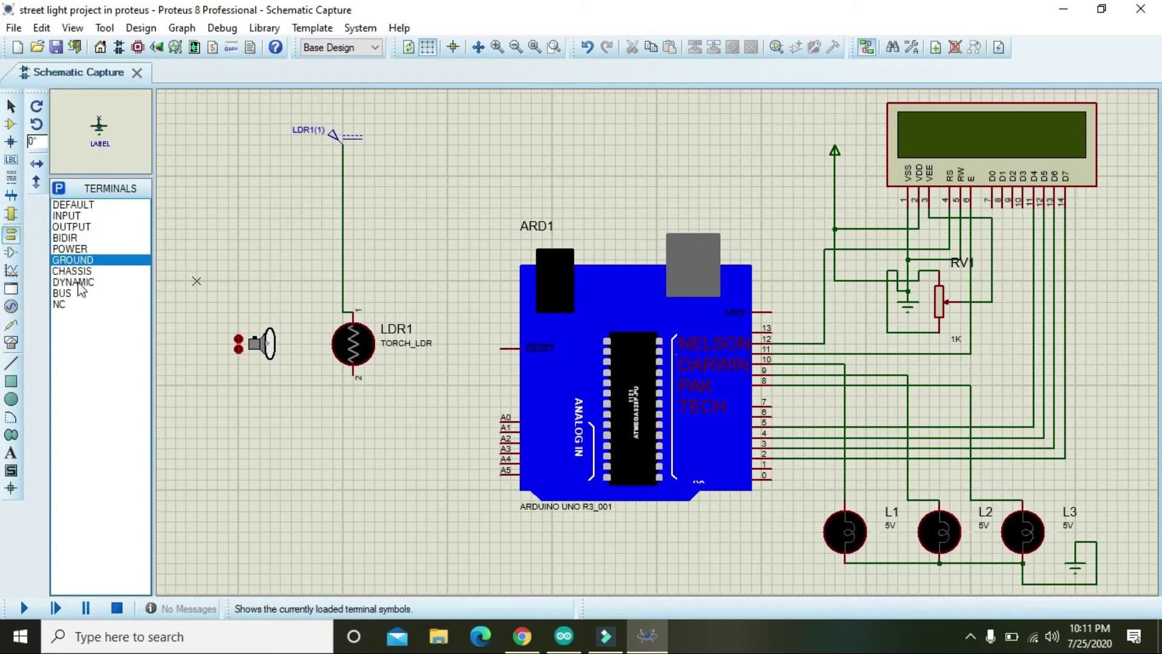
{"action": "left_click", "coordinate": [74, 251]}
{"action": "left_click", "coordinate": [76, 260]}
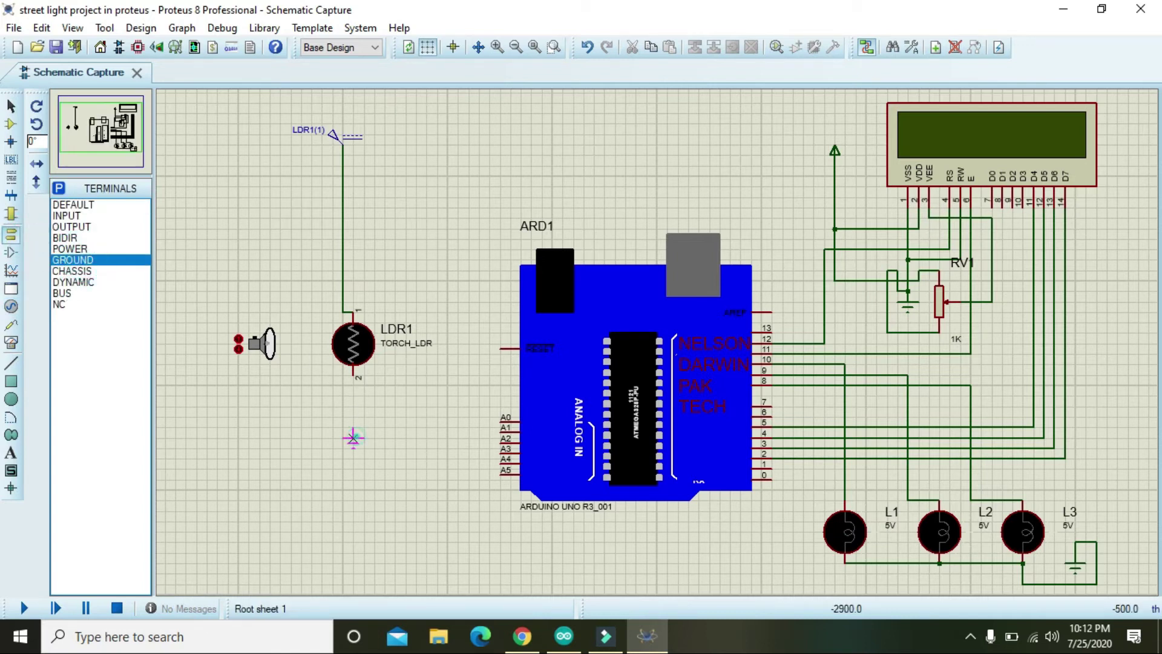
{"action": "left_click", "coordinate": [353, 459]}
{"action": "left_click", "coordinate": [352, 457]}
{"action": "left_click", "coordinate": [354, 375]}
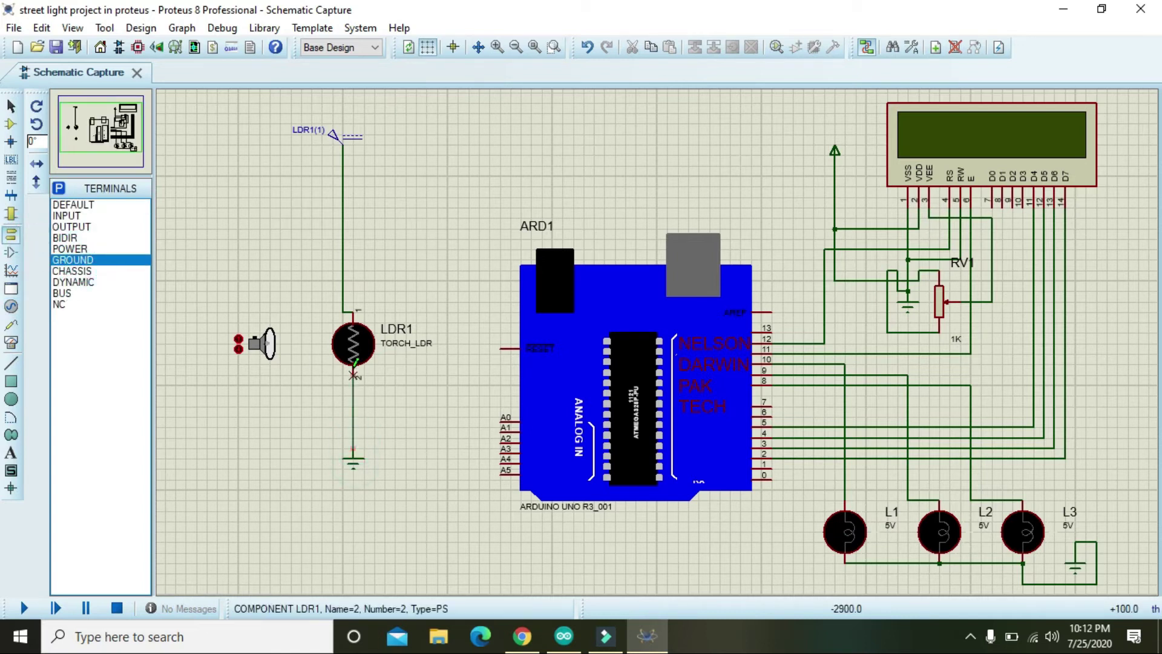
Delete the ground wire and move the ground terminal further down
{"action": "right_click", "coordinate": [354, 421]}
{"action": "left_click", "coordinate": [443, 237]}
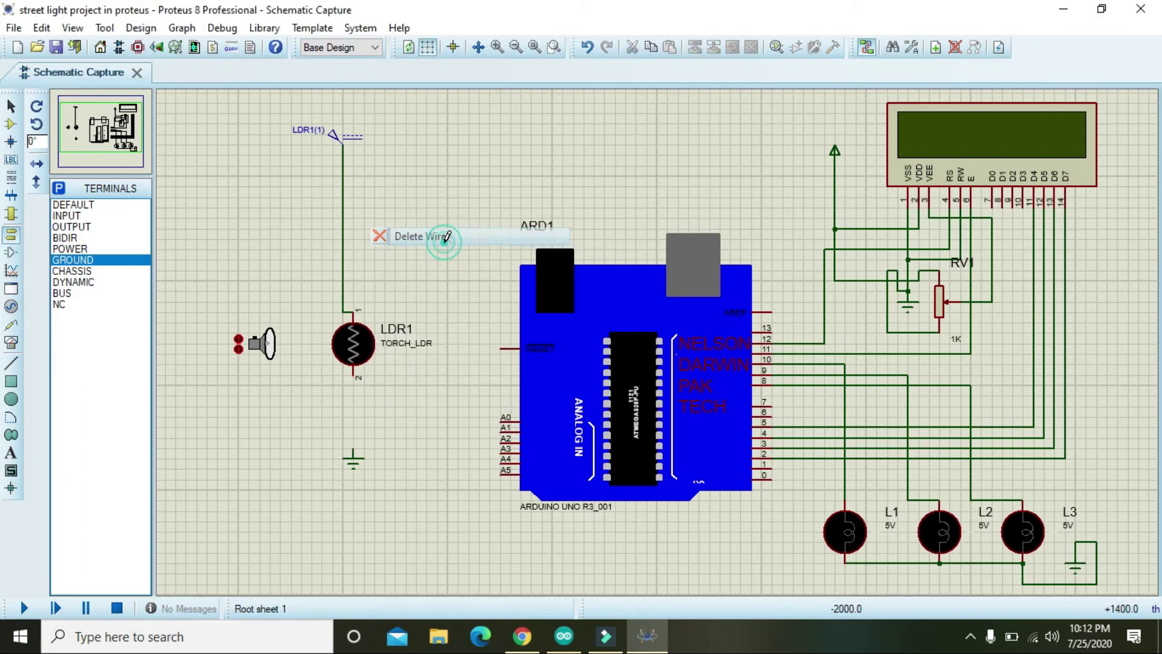
{"action": "left_click", "coordinate": [321, 448]}
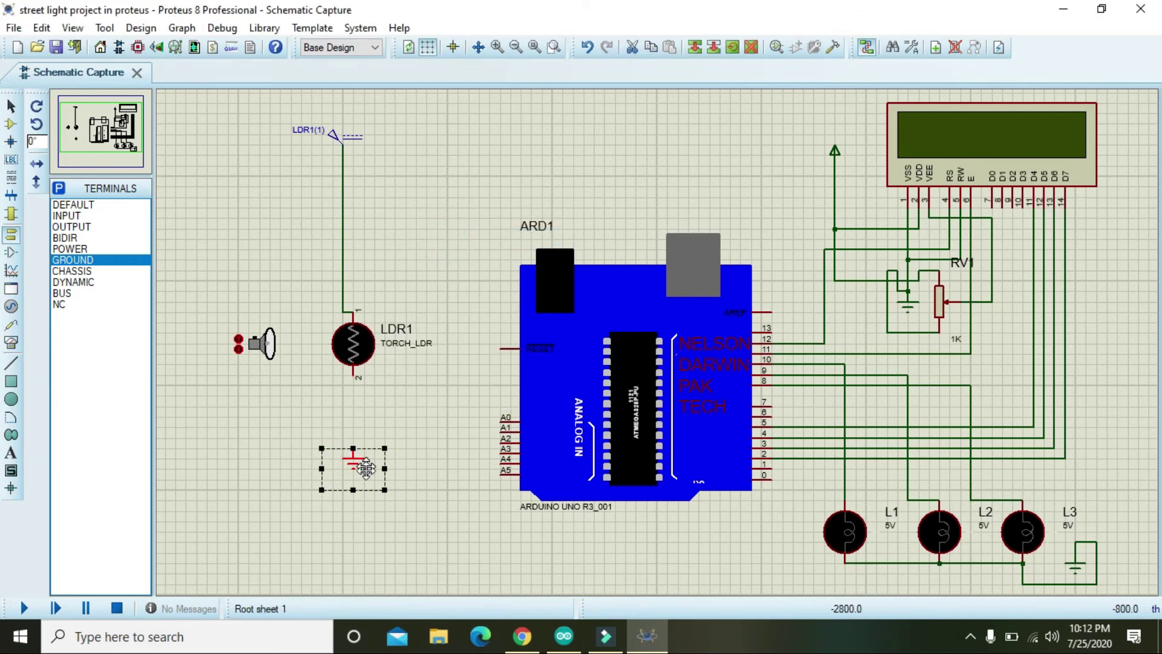
{"action": "left_click_drag", "start_coordinate": [364, 469], "coordinate": [364, 510]}
{"action": "left_click", "coordinate": [301, 412]}
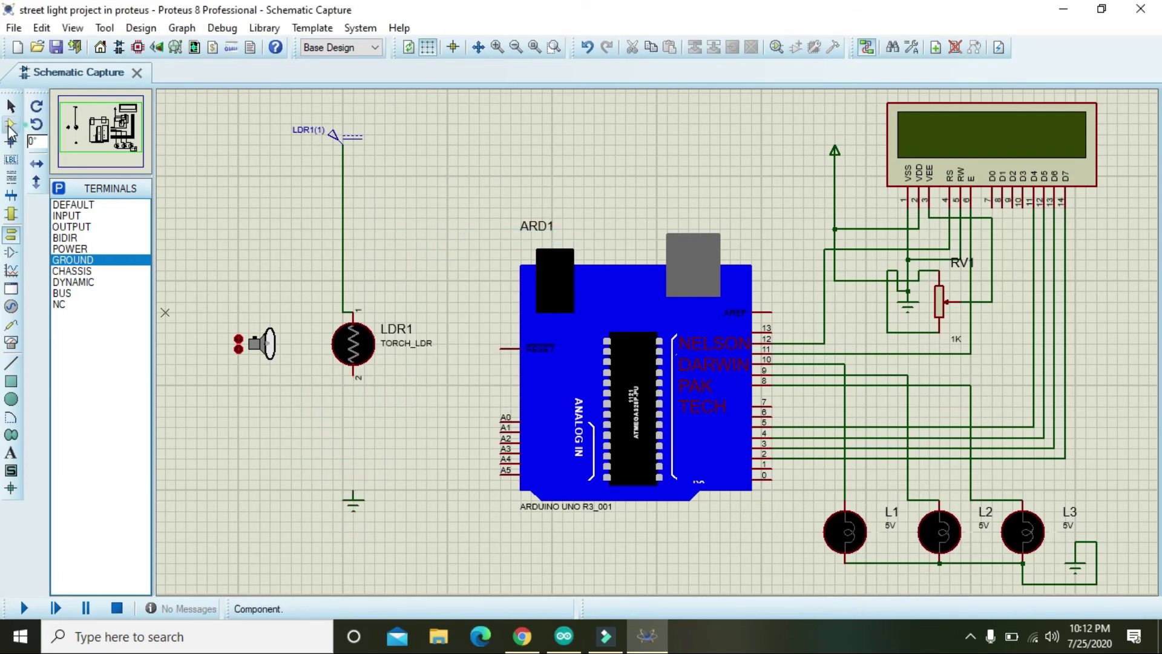
Search '10k', add the MINRES10K resistor, and place R1 below LDR1
{"action": "left_click", "coordinate": [10, 124]}
{"action": "left_click", "coordinate": [59, 189]}
{"action": "type", "text": "10k"}
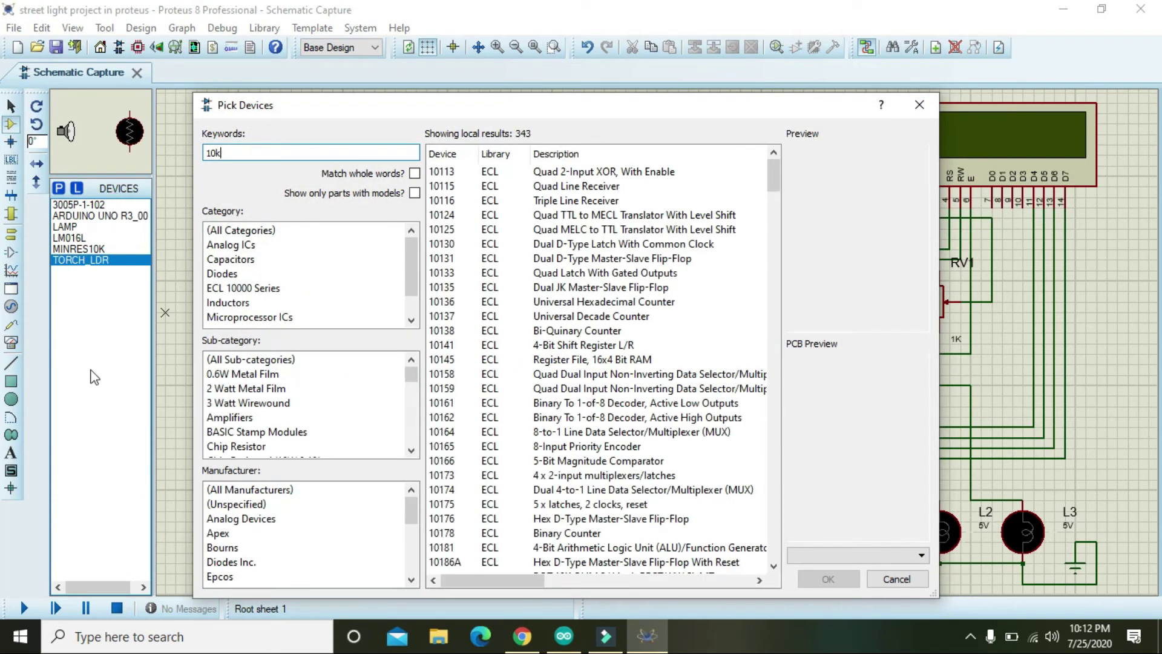
{"action": "left_click", "coordinate": [275, 377]}
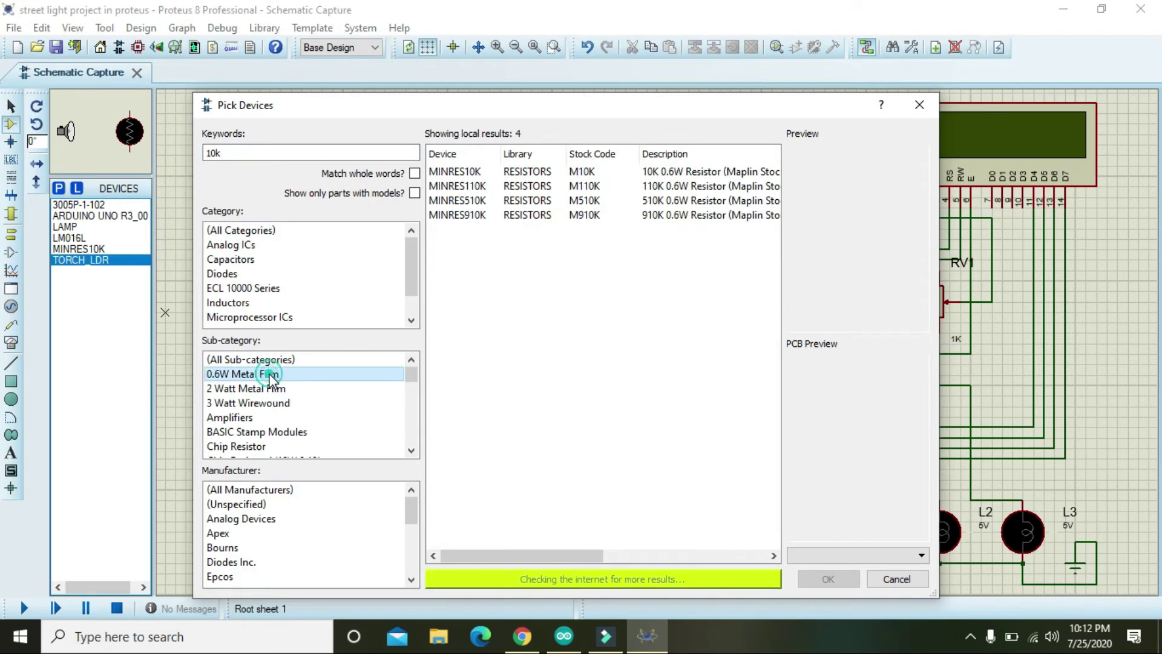
{"action": "left_click", "coordinate": [632, 172]}
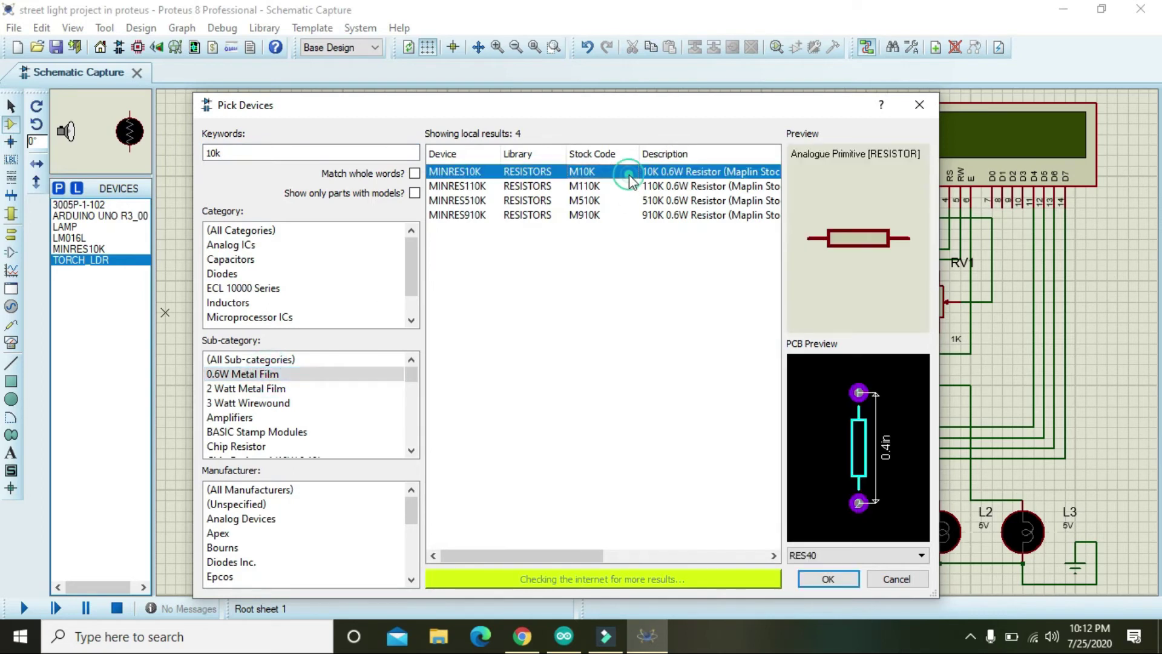
{"action": "left_click", "coordinate": [829, 579]}
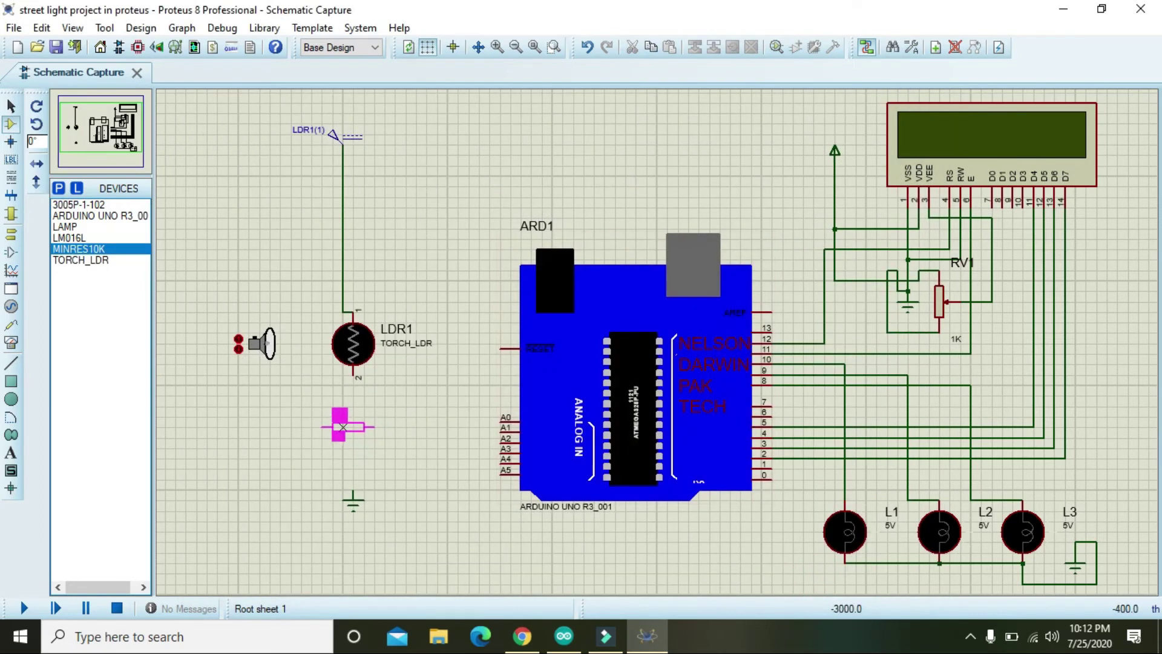
{"action": "left_click", "coordinate": [333, 428]}
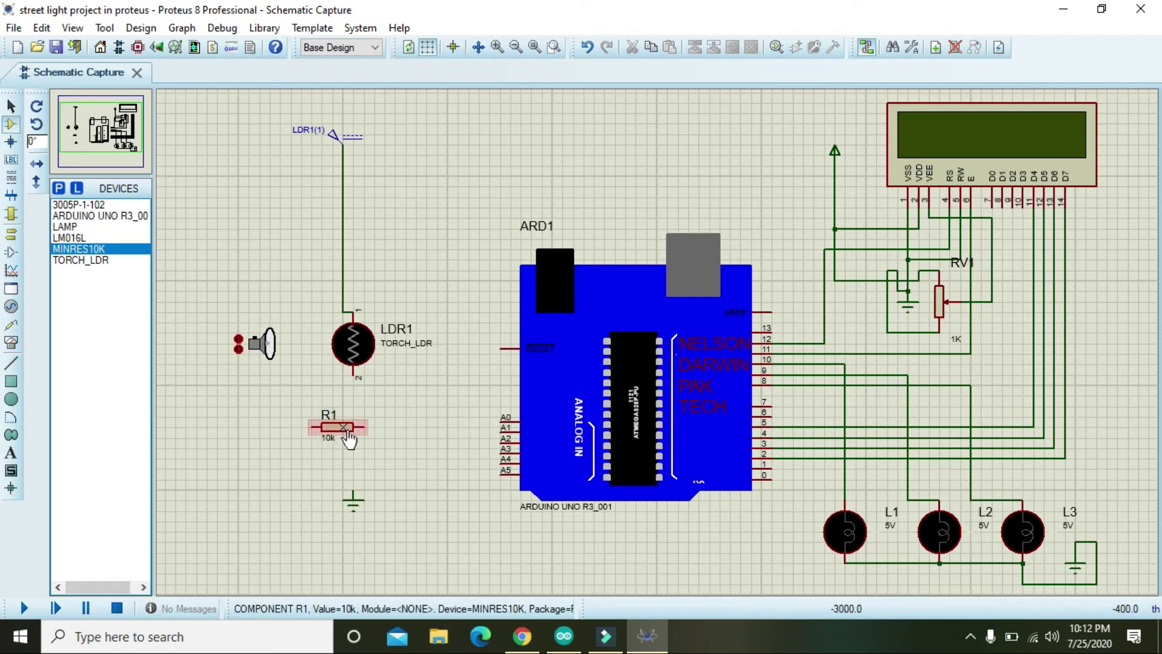
Rotate R1 vertically, check its value, and drag it between LDR1 and ground
{"action": "right_click", "coordinate": [363, 428]}
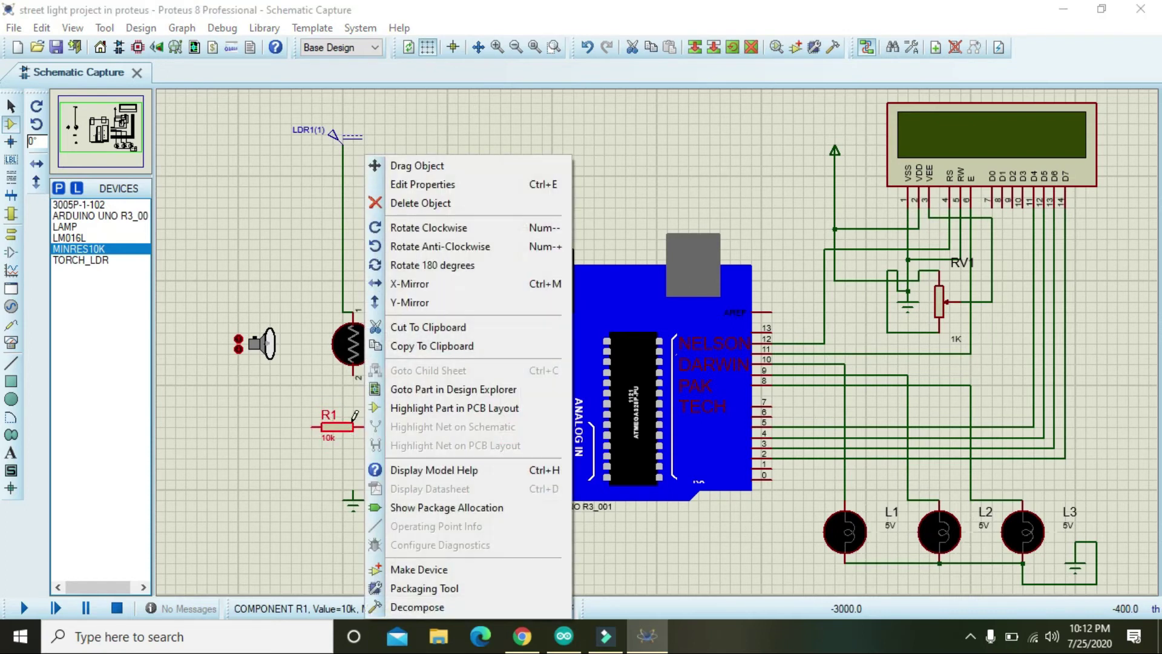
{"action": "left_click", "coordinate": [418, 231]}
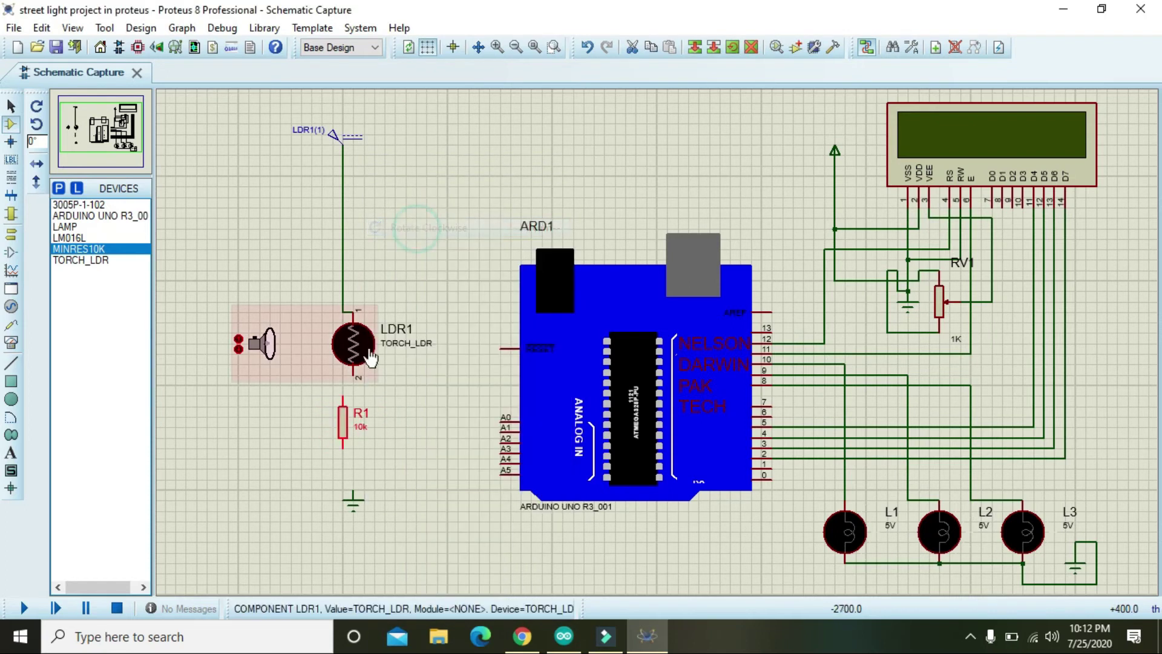
{"action": "double_click", "coordinate": [343, 431]}
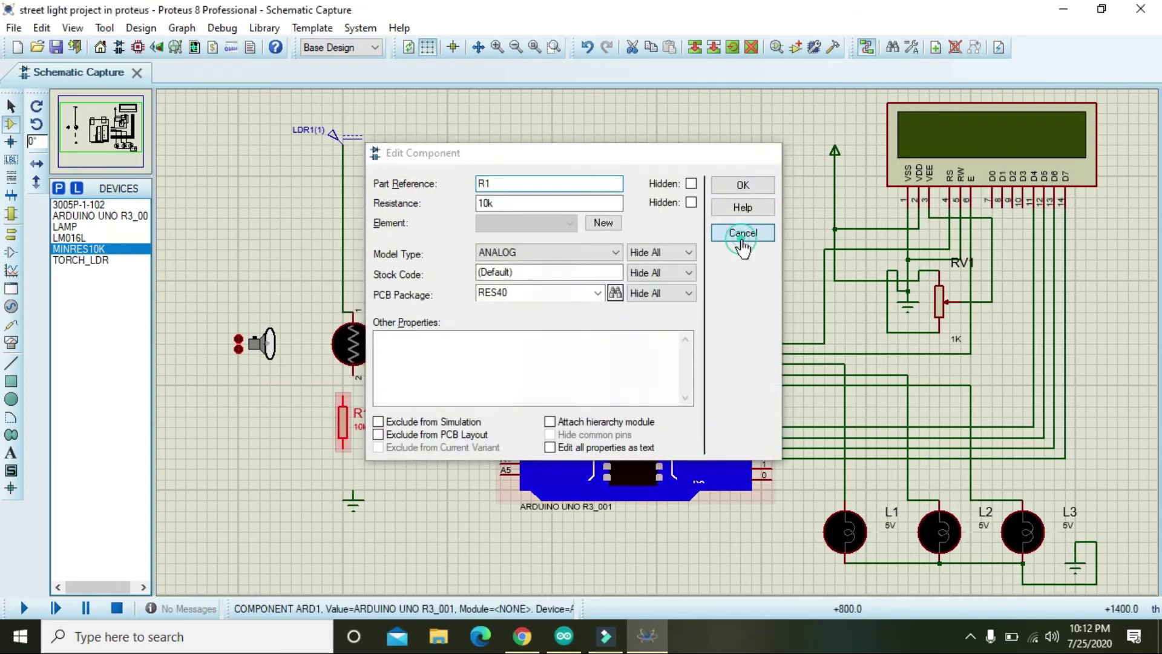
{"action": "left_click", "coordinate": [742, 233]}
{"action": "mouse_move", "coordinate": [343, 427]}
{"action": "left_mouse_down"}
{"action": "mouse_move", "coordinate": [356, 421]}
{"action": "mouse_move", "coordinate": [353, 437]}
{"action": "left_mouse_up"}
Wire LDR1's lower pin to R1's top and R1's bottom to the ground terminal
{"action": "left_click", "coordinate": [415, 424]}
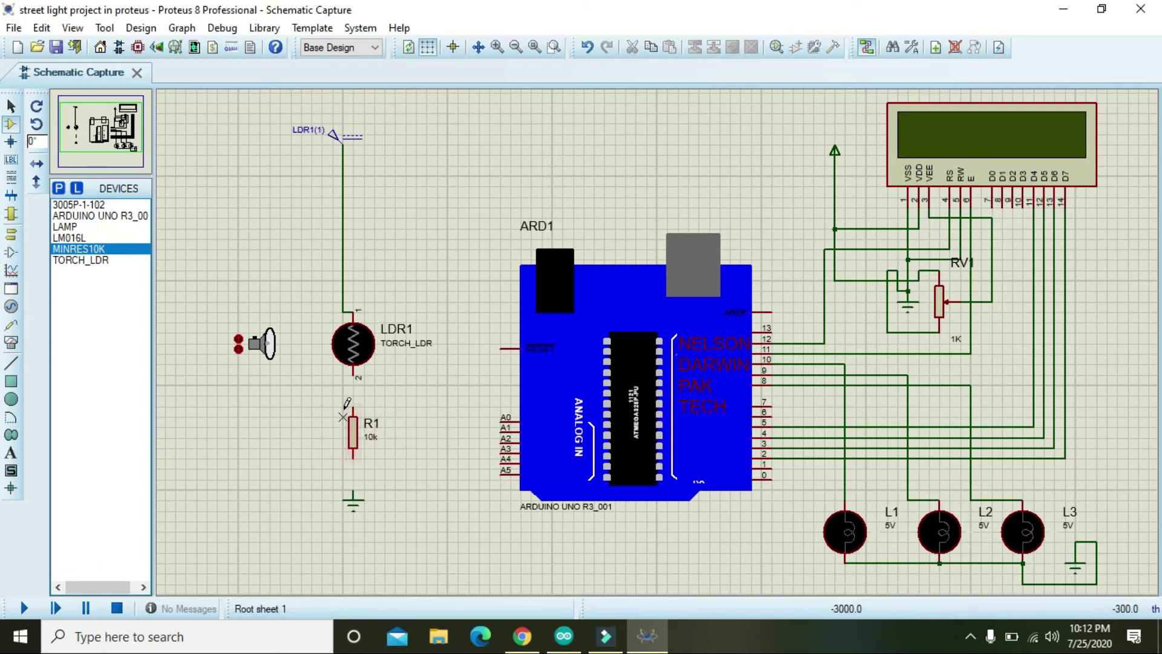
{"action": "left_click", "coordinate": [352, 407]}
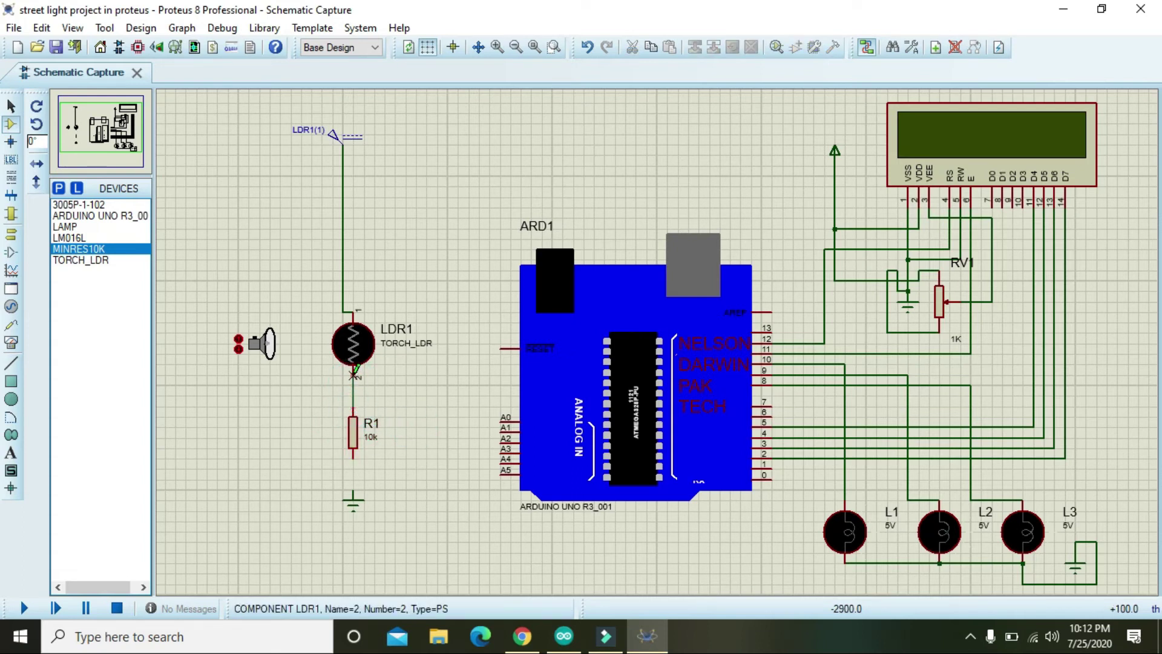
{"action": "left_click", "coordinate": [353, 375]}
{"action": "left_click", "coordinate": [353, 453]}
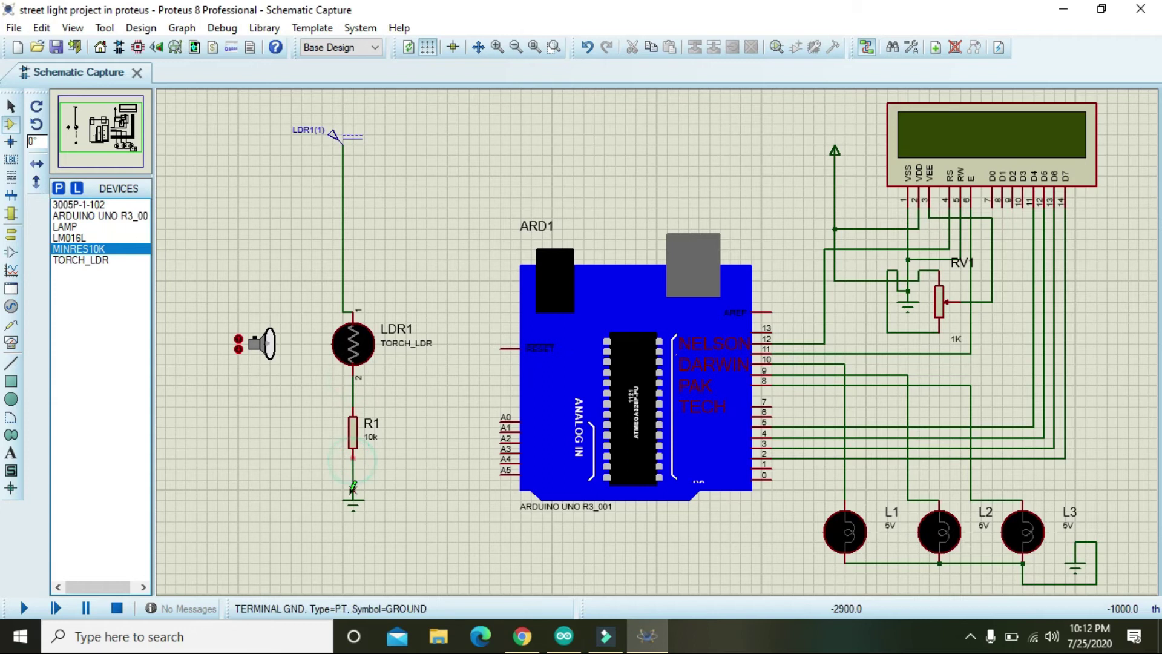
{"action": "left_click", "coordinate": [353, 490]}
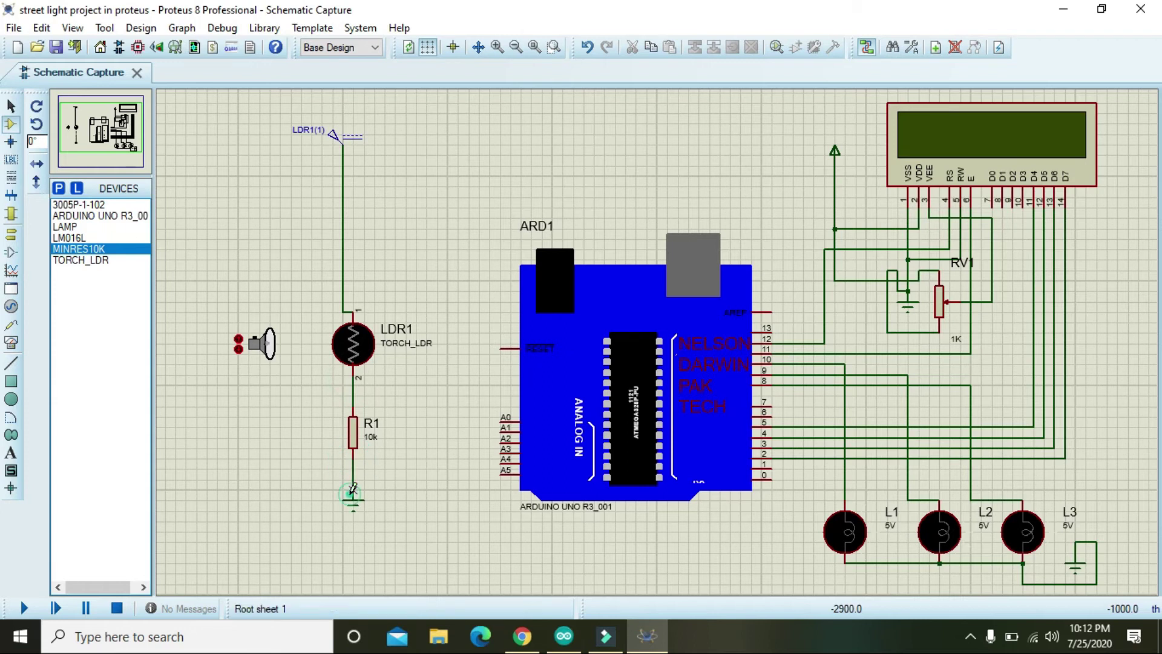
Wire Arduino pin A0 with a bend to the LDR1–R1 junction
{"action": "left_click", "coordinate": [501, 419]}
{"action": "left_click", "coordinate": [427, 390]}
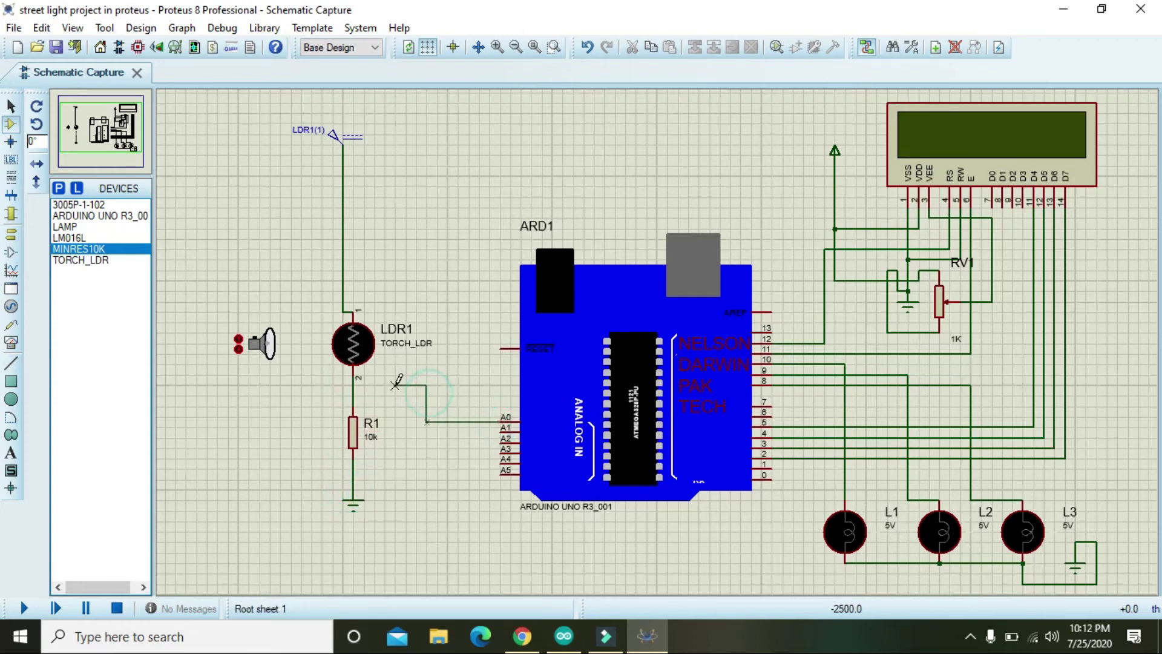
{"action": "left_click", "coordinate": [354, 395]}
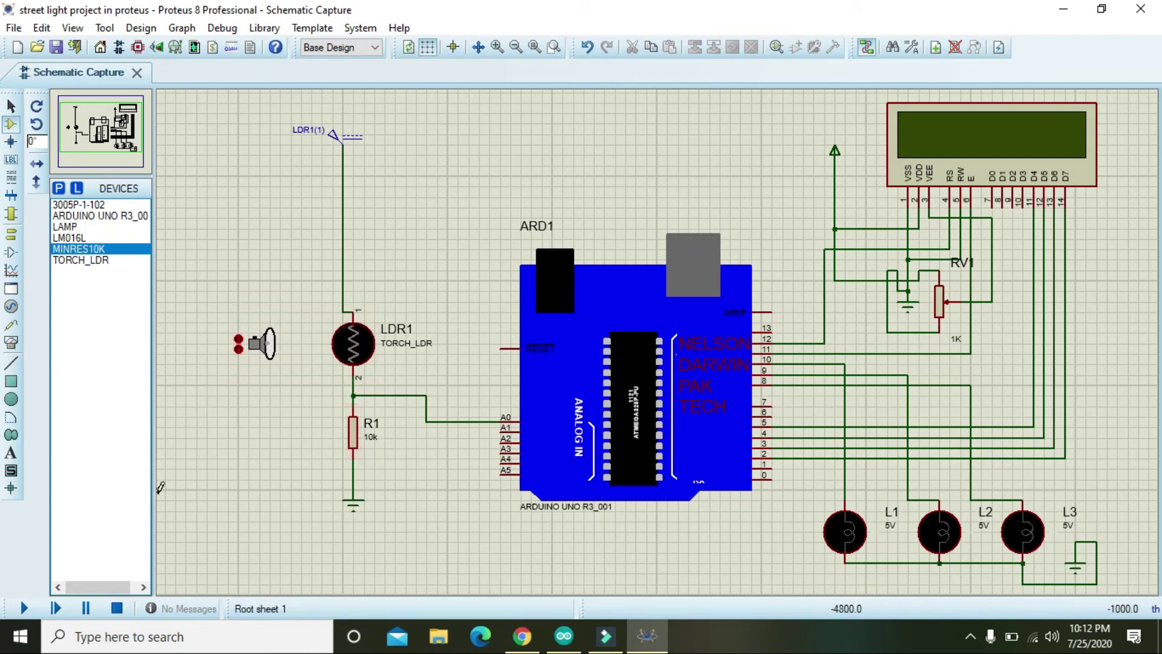
Glance at the File menu, then switch to the Arduino IDE sketch
{"action": "left_click", "coordinate": [13, 28]}
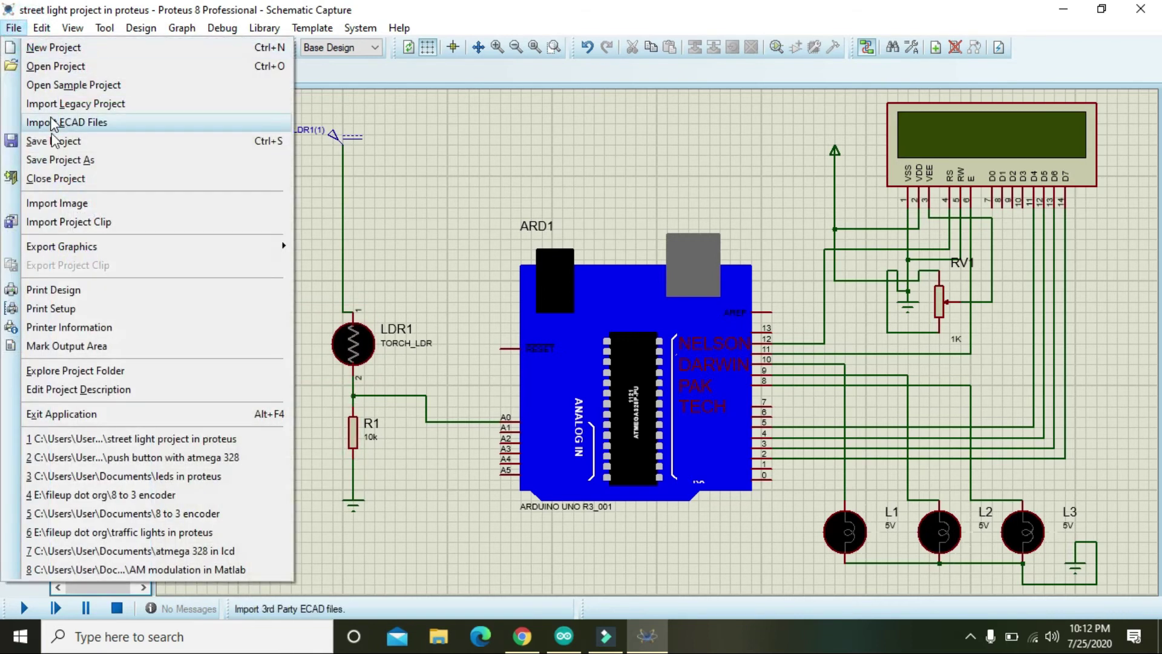
{"action": "key", "text": "Escape"}
{"action": "left_click", "coordinate": [563, 636]}
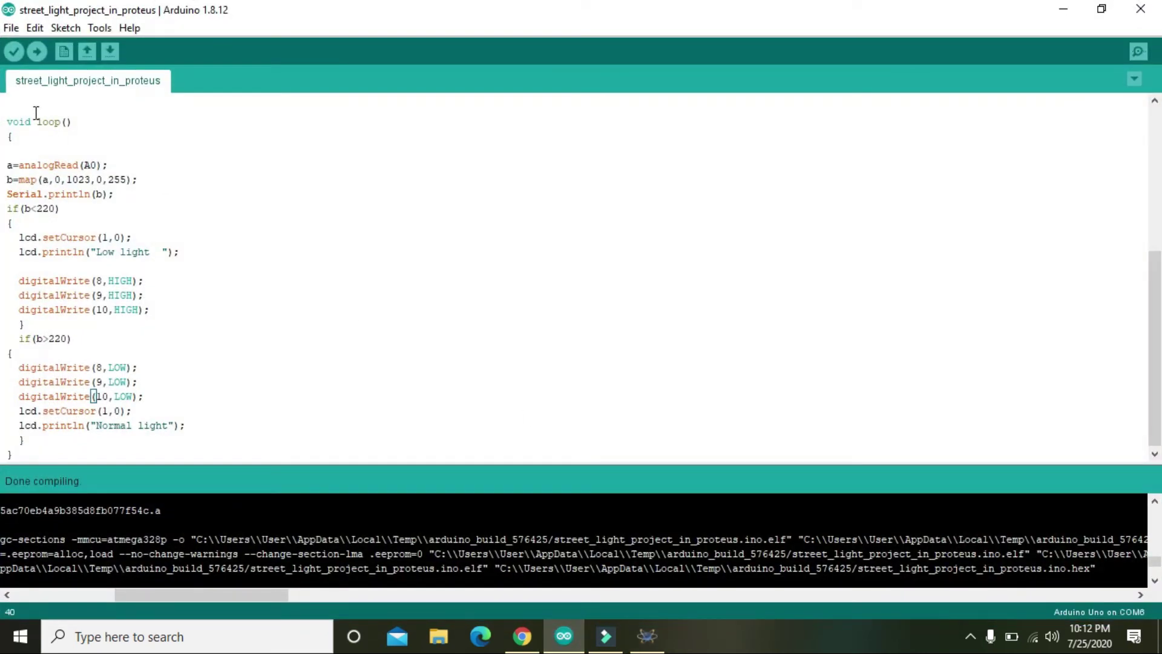
Review the LiquidCrystal include, variable declarations and OUTPUT pinMode lines in setup
{"action": "left_click_drag", "start_coordinate": [37, 113], "coordinate": [3, 50]}
{"action": "left_click", "coordinate": [36, 99]}
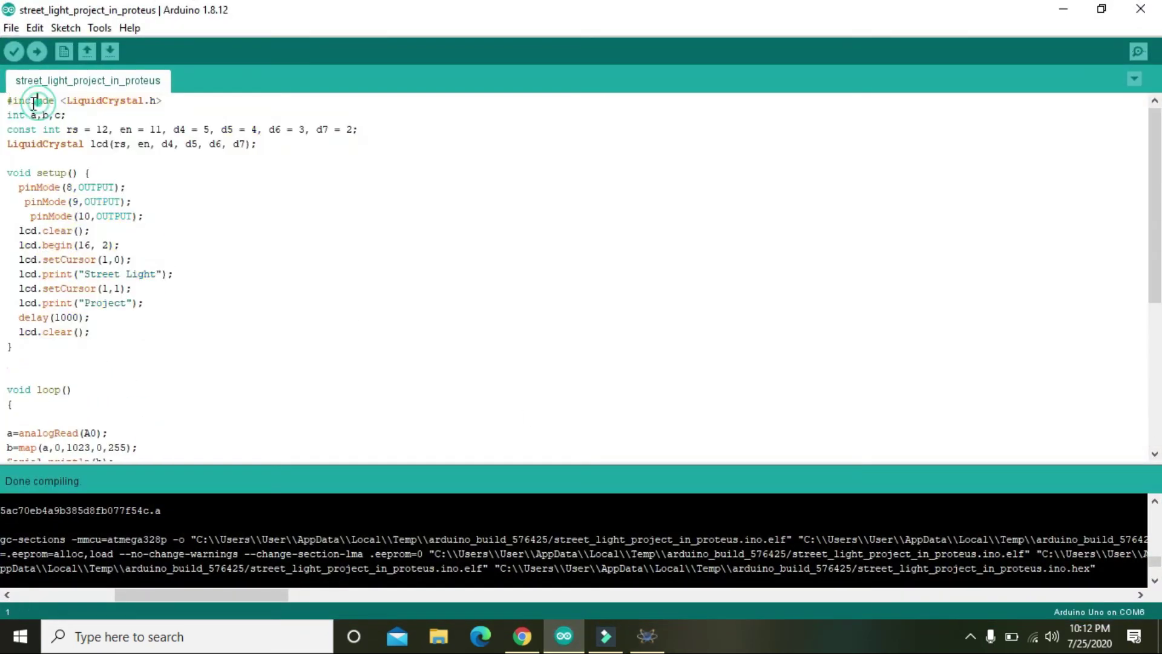
{"action": "mouse_move", "coordinate": [8, 99]}
{"action": "left_mouse_down"}
{"action": "mouse_move", "coordinate": [104, 163]}
{"action": "mouse_move", "coordinate": [130, 340]}
{"action": "mouse_move", "coordinate": [132, 538]}
{"action": "mouse_move", "coordinate": [129, 380]}
{"action": "mouse_move", "coordinate": [174, 359]}
{"action": "mouse_move", "coordinate": [147, 336]}
{"action": "mouse_move", "coordinate": [42, 71]}
{"action": "mouse_move", "coordinate": [10, 80]}
{"action": "left_mouse_up"}
{"action": "double_click", "coordinate": [107, 97]}
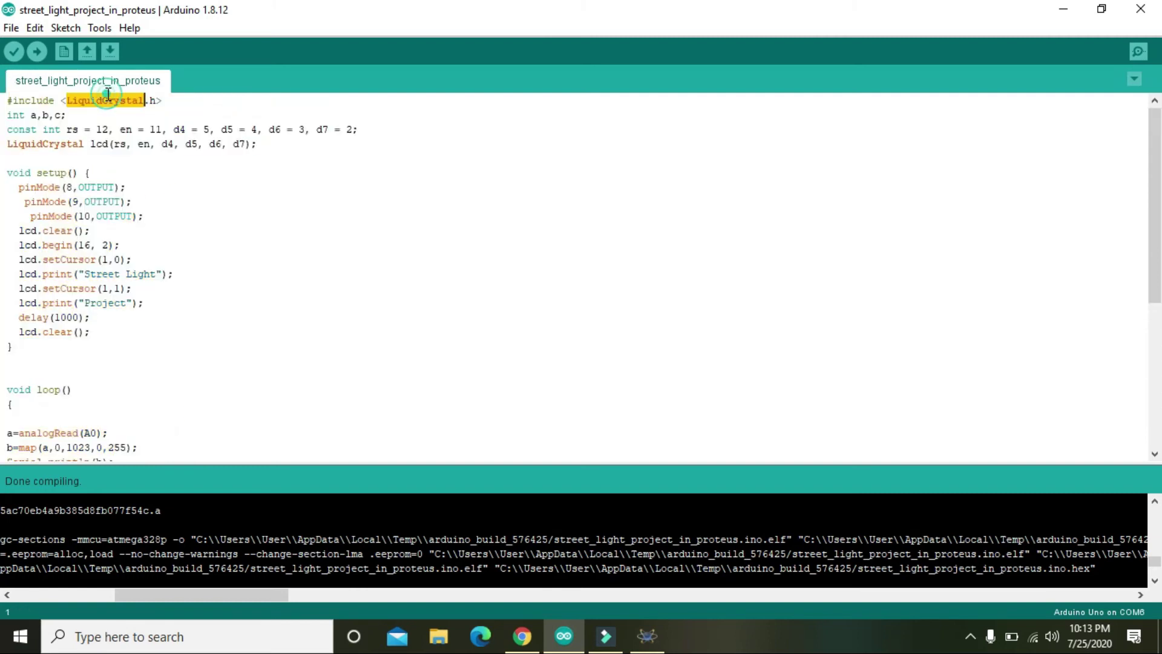
{"action": "left_click_drag", "start_coordinate": [157, 102], "coordinate": [97, 109]}
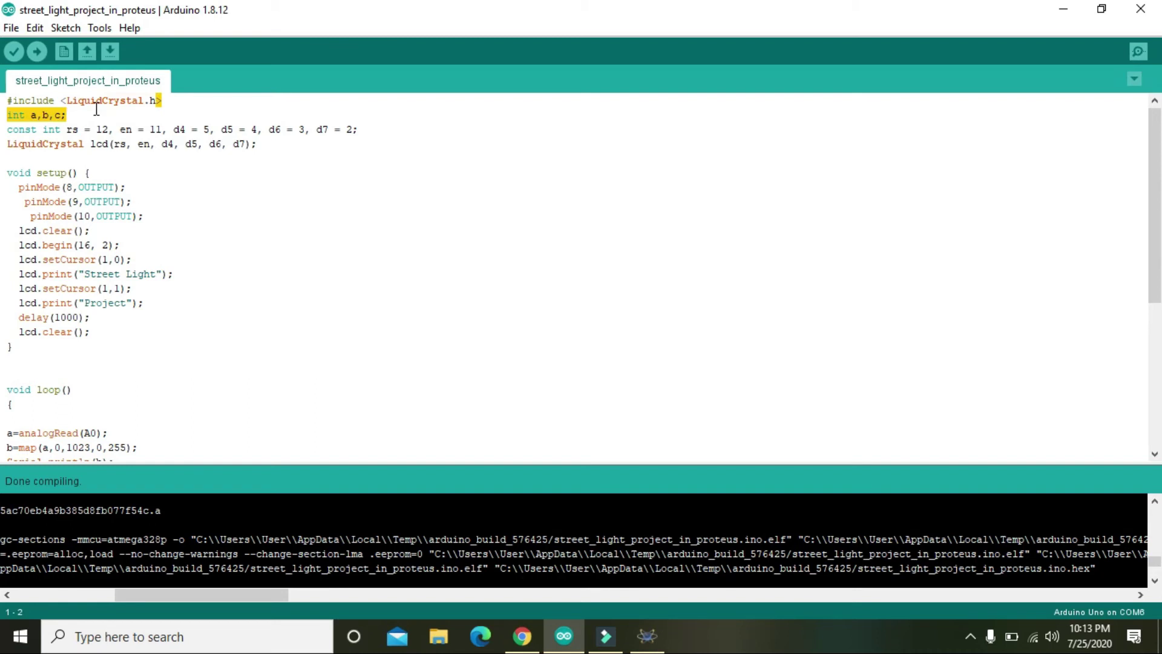
{"action": "left_click", "coordinate": [75, 188]}
{"action": "left_click", "coordinate": [76, 201]}
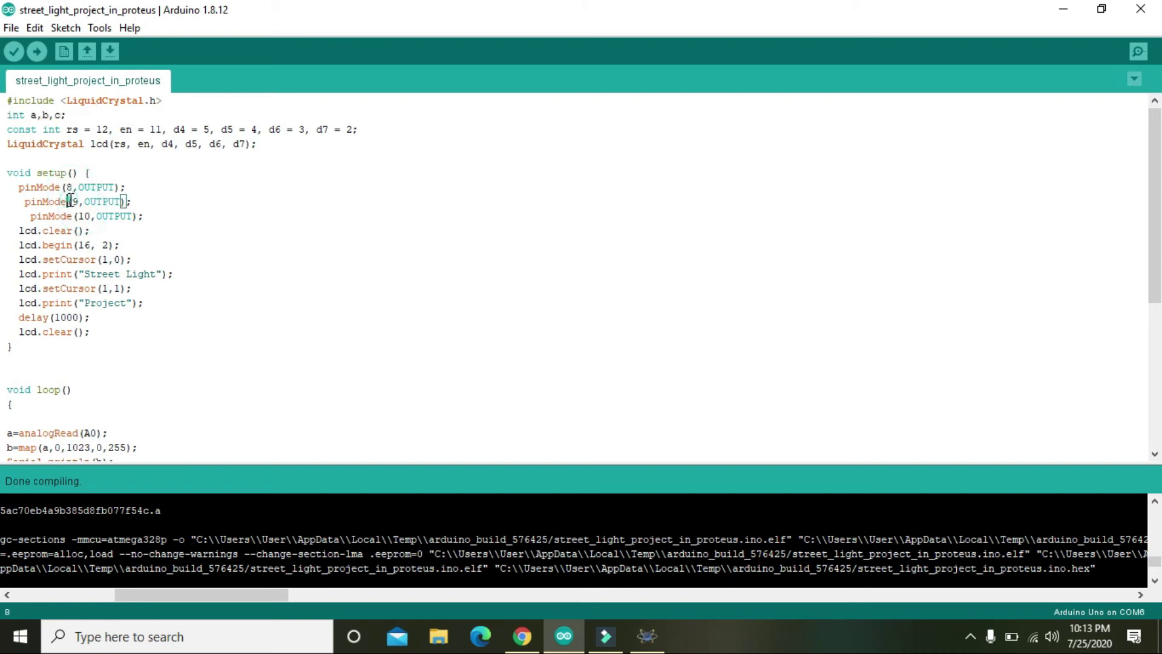
{"action": "left_click", "coordinate": [71, 188]}
{"action": "double_click", "coordinate": [81, 187]}
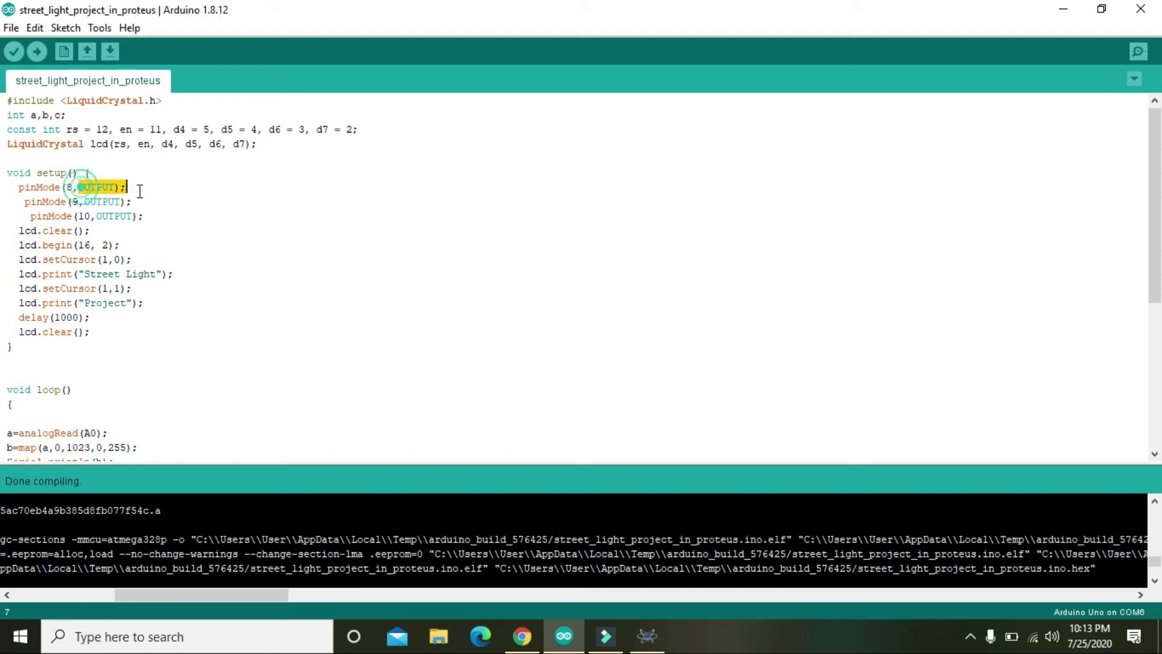
{"action": "left_click", "coordinate": [243, 294]}
Review the loop's b<220 low-light and >220 normal-light lamp and message logic
{"action": "scroll", "coordinate": [3, 186], "scroll_direction": "down", "scroll_amount": 6}
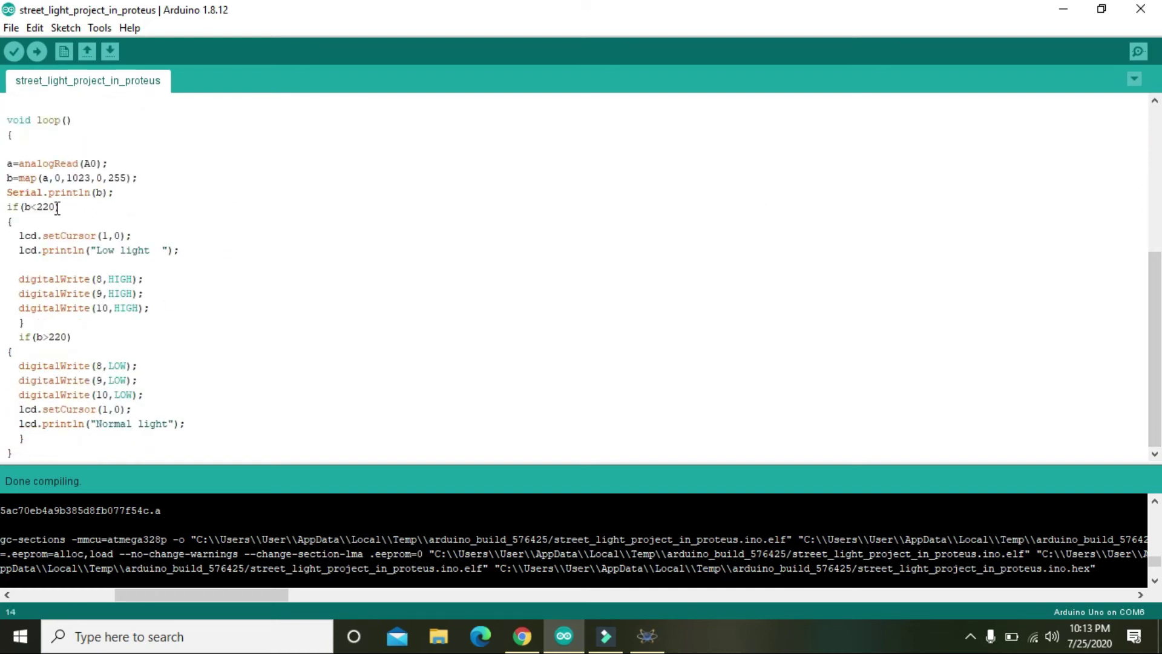
{"action": "left_click_drag", "start_coordinate": [59, 207], "coordinate": [26, 207]}
{"action": "left_click", "coordinate": [151, 307]}
{"action": "left_click_drag", "start_coordinate": [163, 250], "coordinate": [155, 313]}
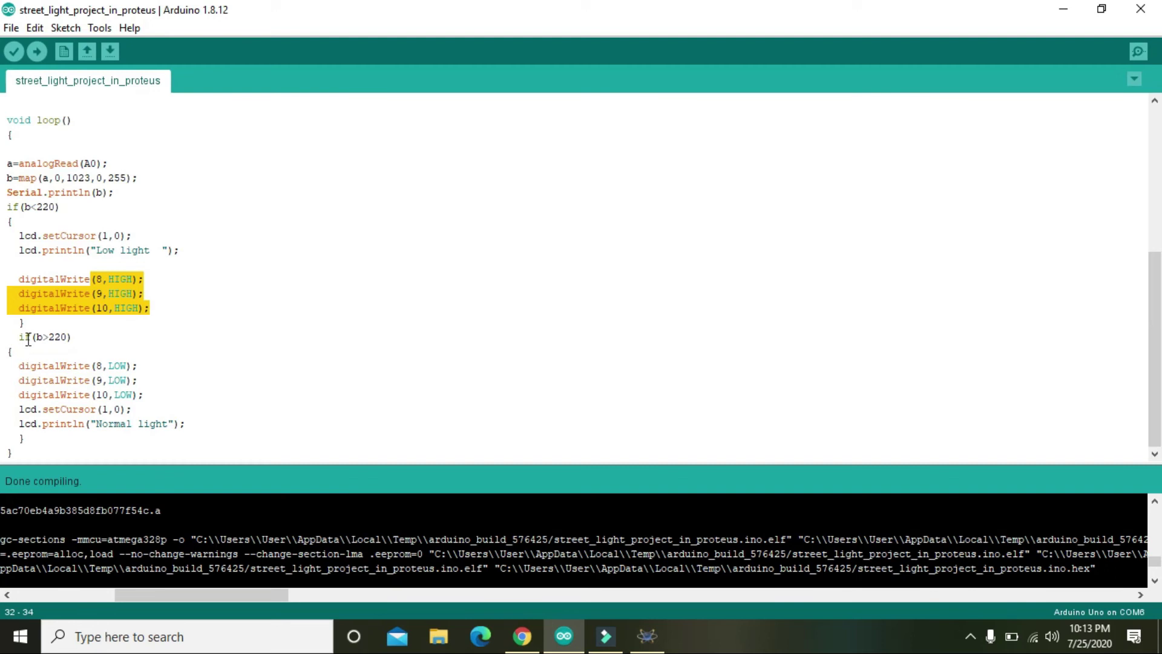
{"action": "left_click_drag", "start_coordinate": [64, 336], "coordinate": [42, 337]}
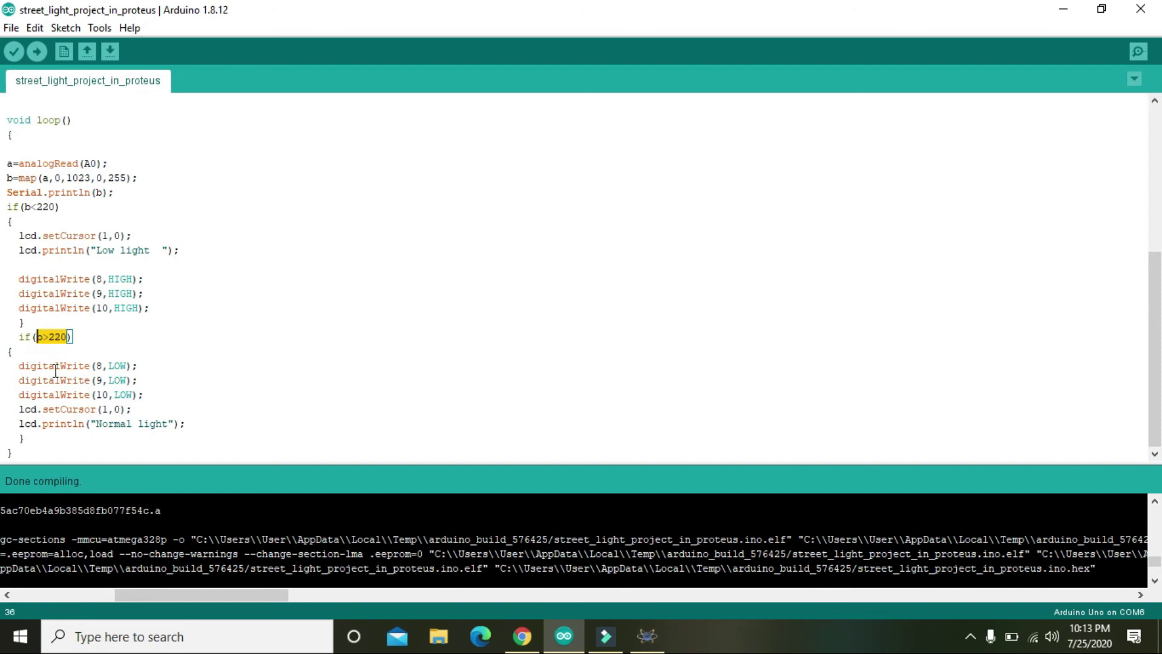
{"action": "left_click_drag", "start_coordinate": [21, 365], "coordinate": [146, 398]}
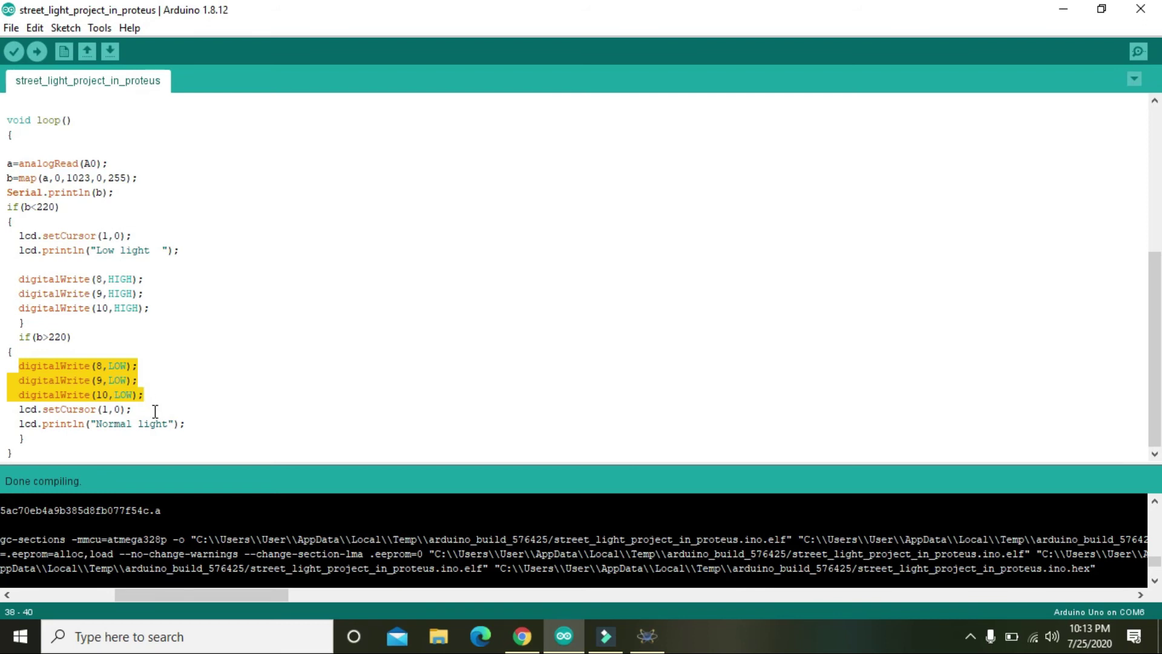
{"action": "left_click_drag", "start_coordinate": [188, 427], "coordinate": [18, 424]}
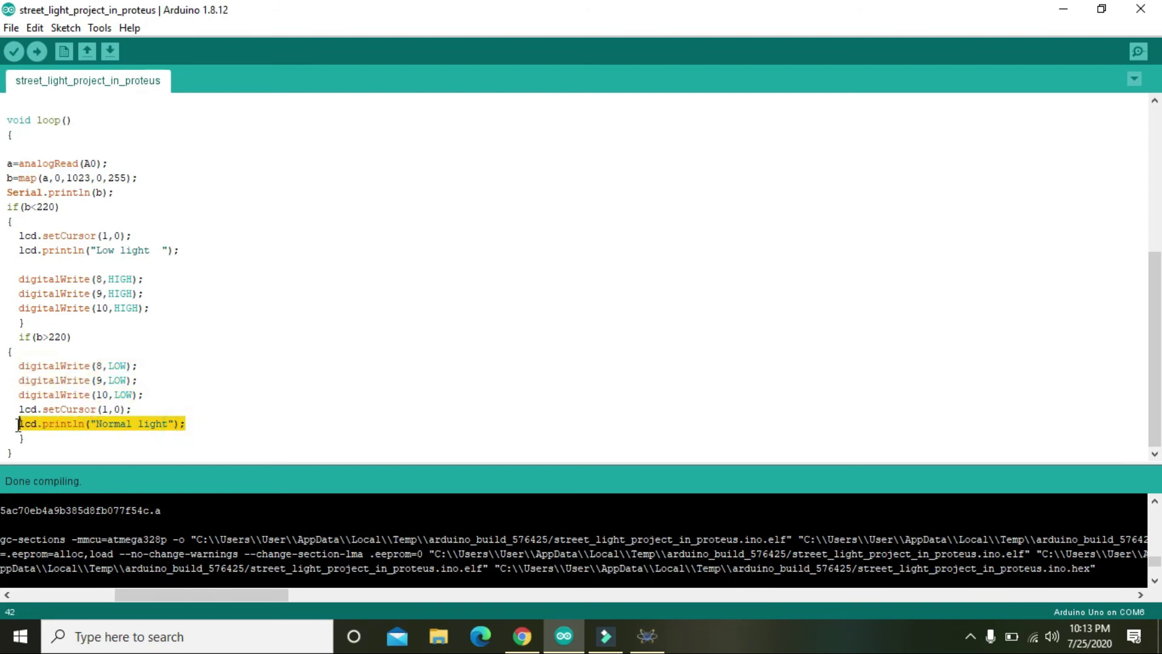
Compile the sketch, enlarge the console, and copy the generated .hex file path
{"action": "left_click", "coordinate": [13, 49]}
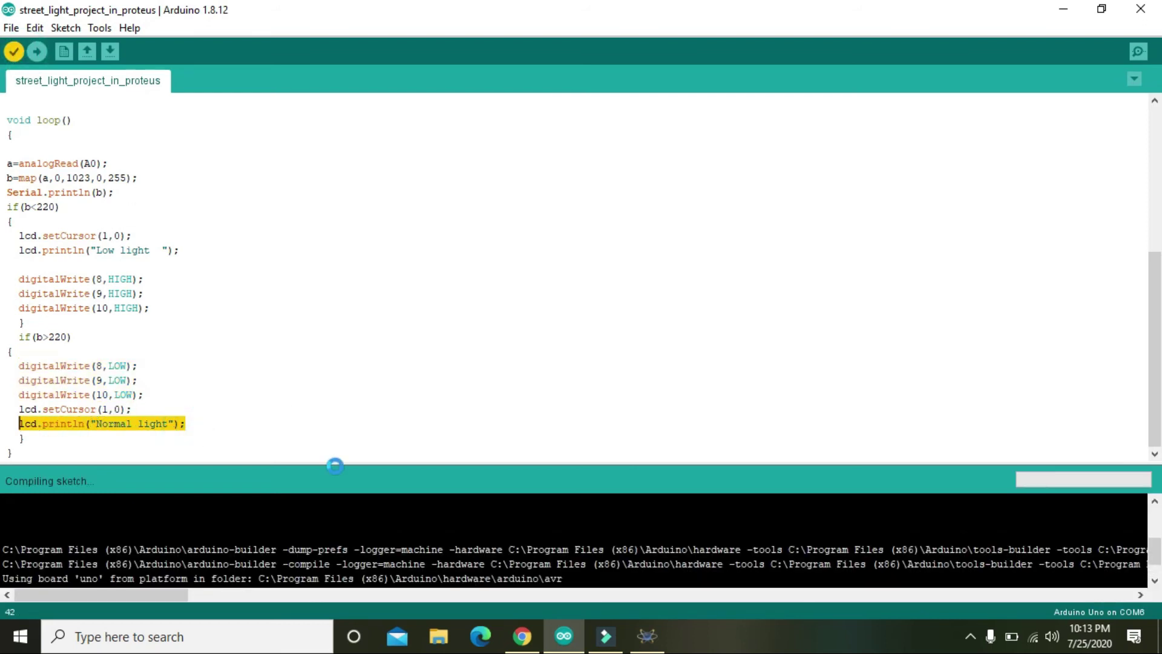
{"action": "left_click_drag", "start_coordinate": [354, 465], "coordinate": [354, 376]}
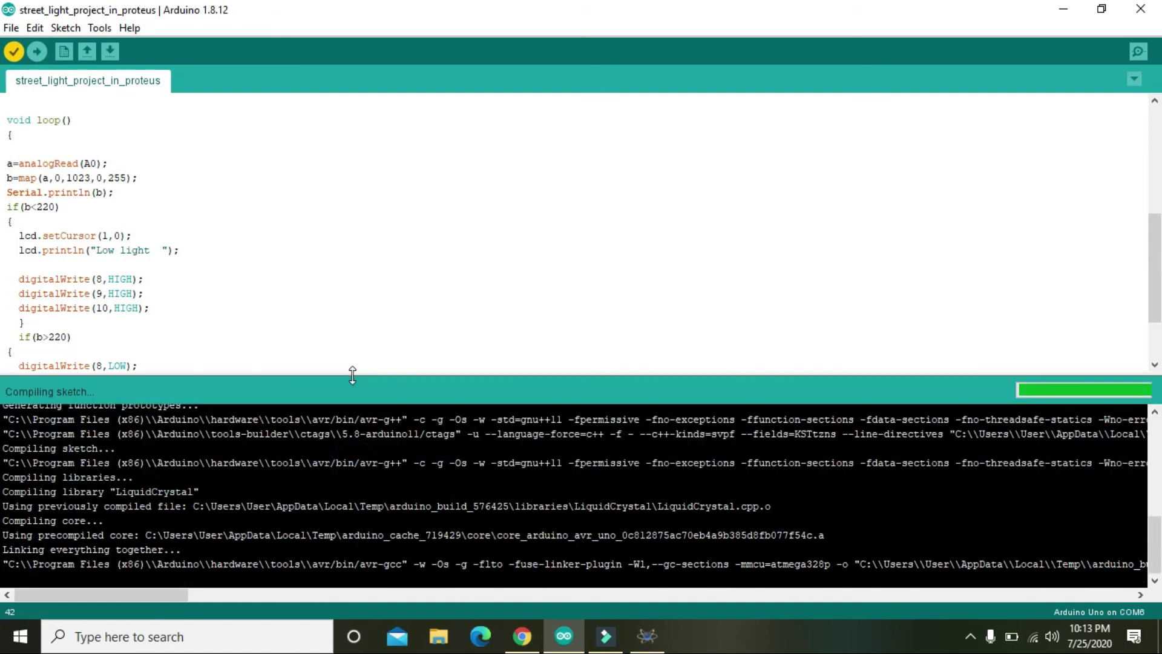
{"action": "left_click_drag", "start_coordinate": [88, 598], "coordinate": [188, 592]}
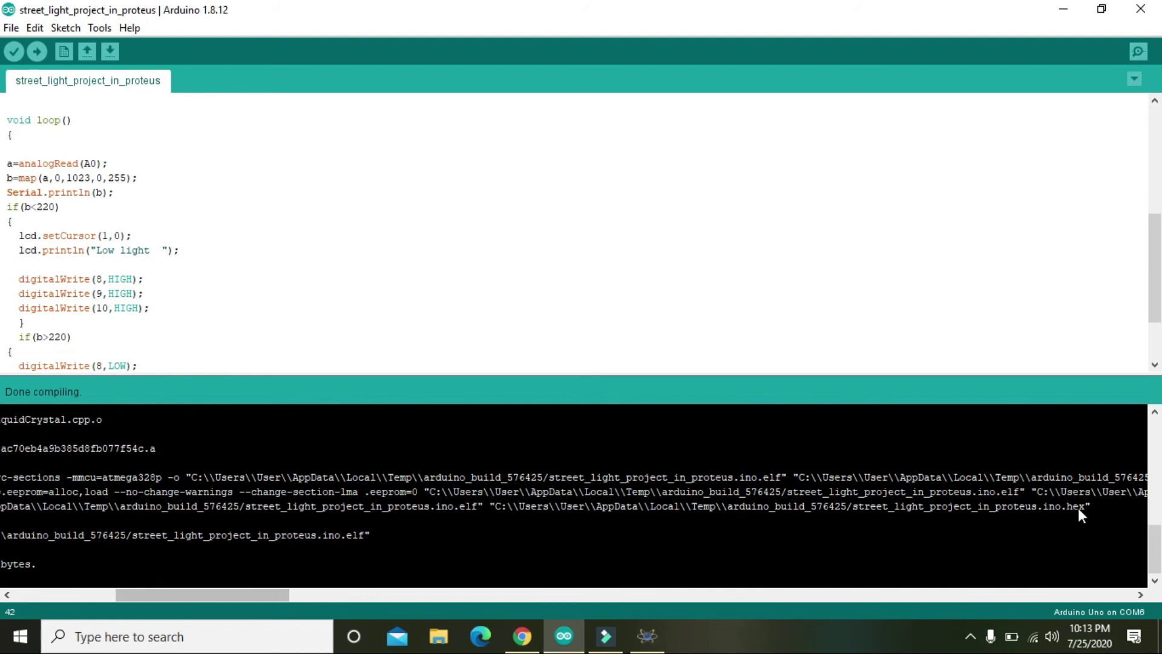
{"action": "left_click_drag", "start_coordinate": [1091, 507], "coordinate": [510, 500]}
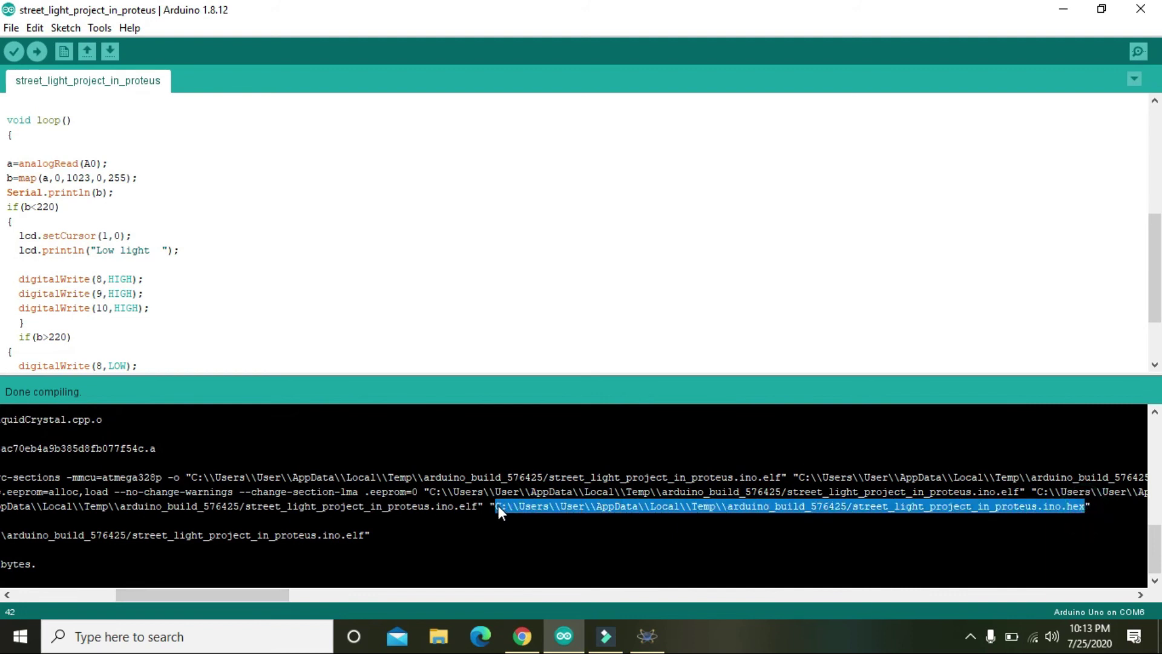
{"action": "left_click", "coordinate": [499, 506]}
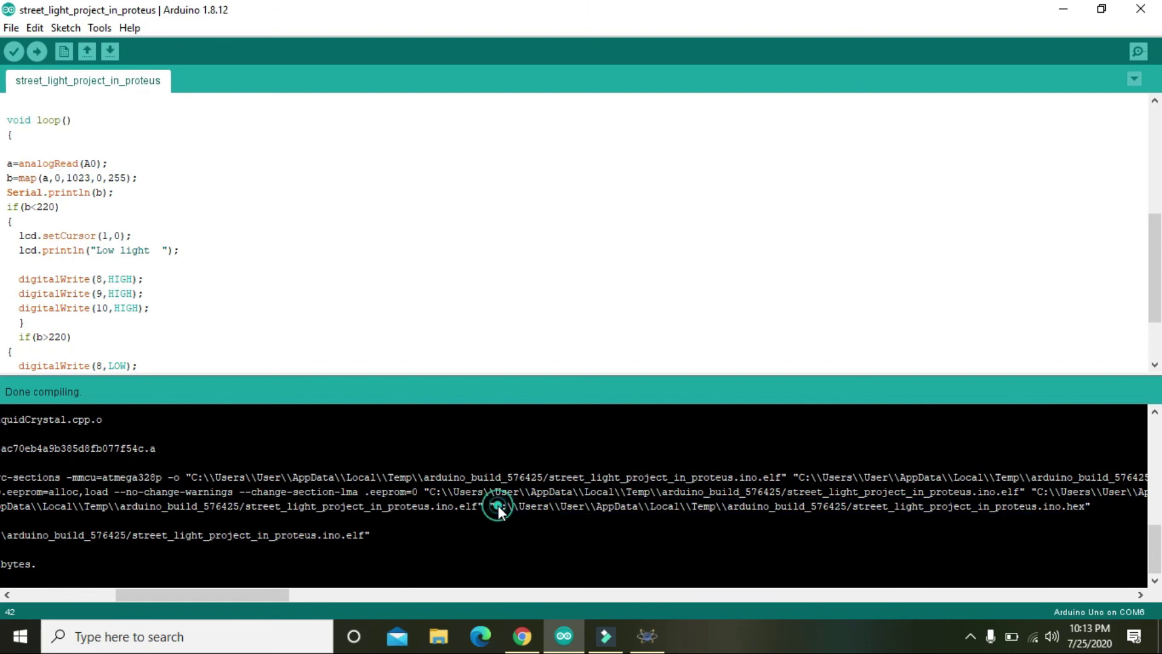
Paste the compiled .hex path into ARD1's Program File field and confirm
{"action": "left_click", "coordinate": [646, 636]}
{"action": "double_click", "coordinate": [553, 390]}
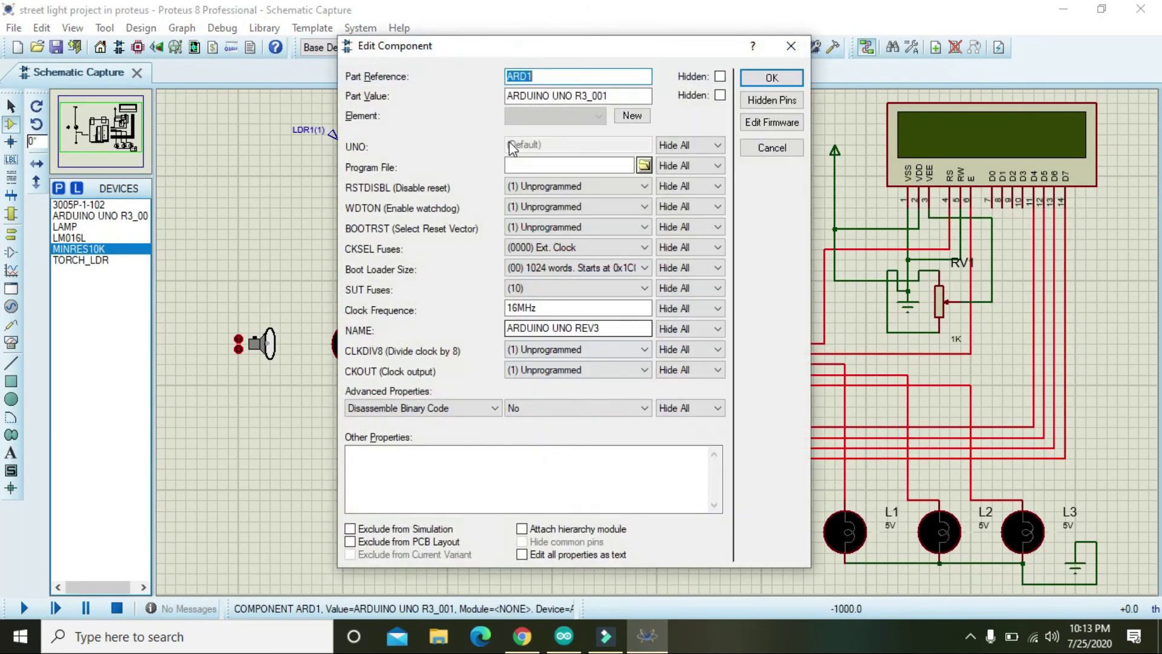
{"action": "left_click", "coordinate": [516, 165]}
{"action": "key", "text": "ctrl+v"}
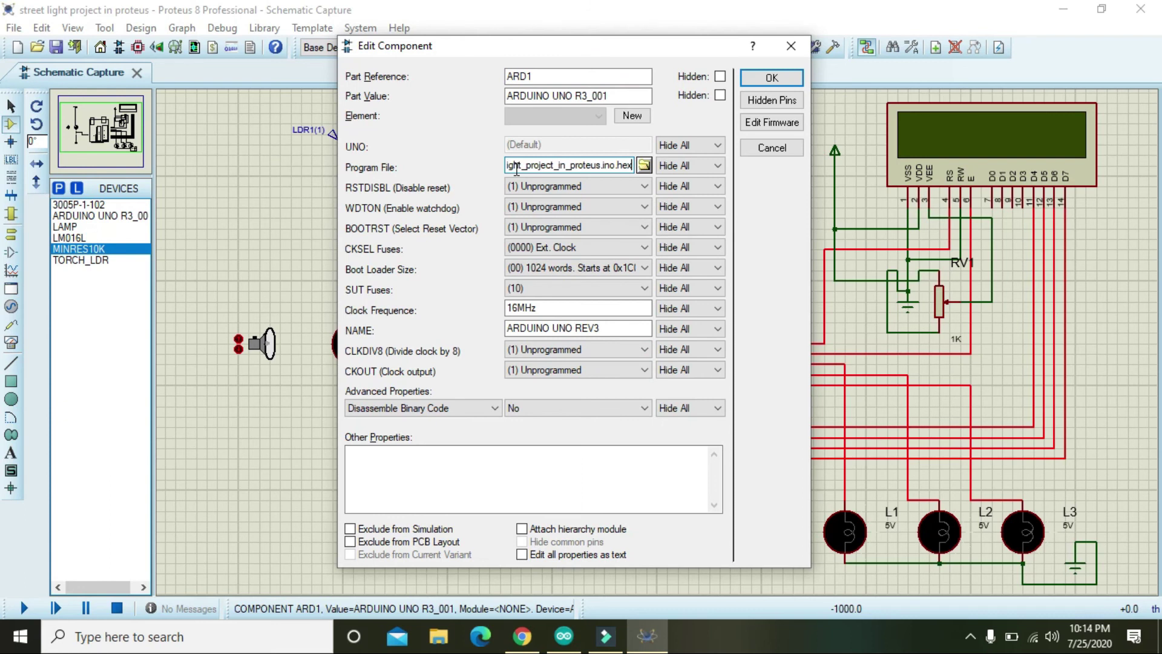
{"action": "left_click", "coordinate": [772, 77]}
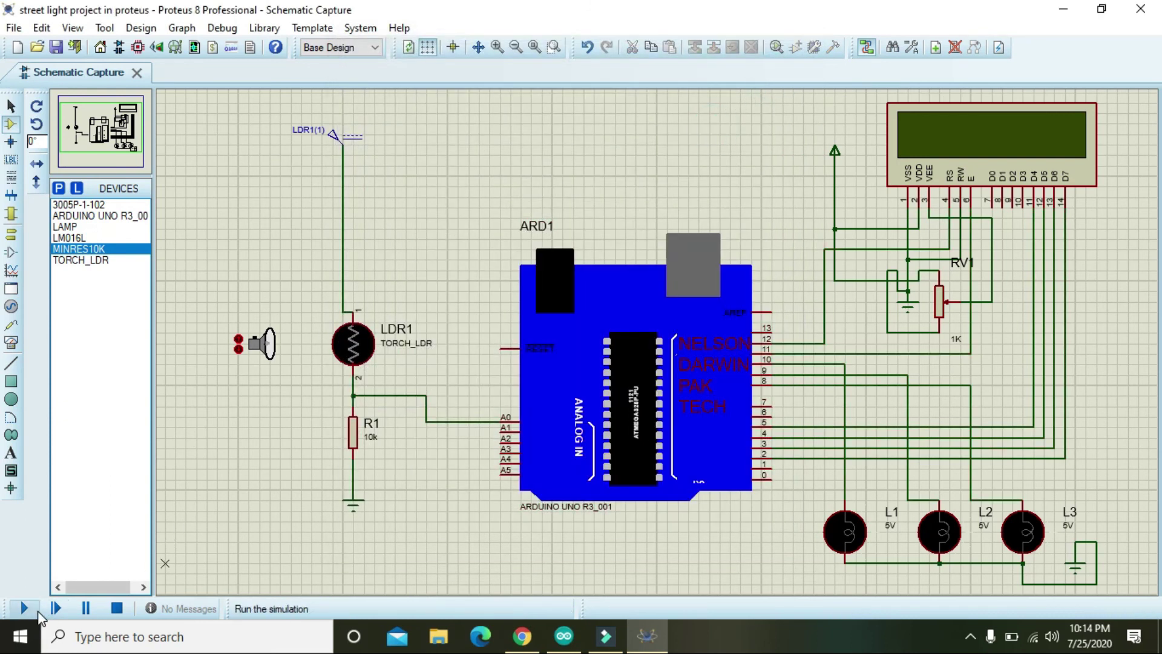
Run the simulation and move the torch closer to LDR1
{"action": "left_click", "coordinate": [23, 608]}
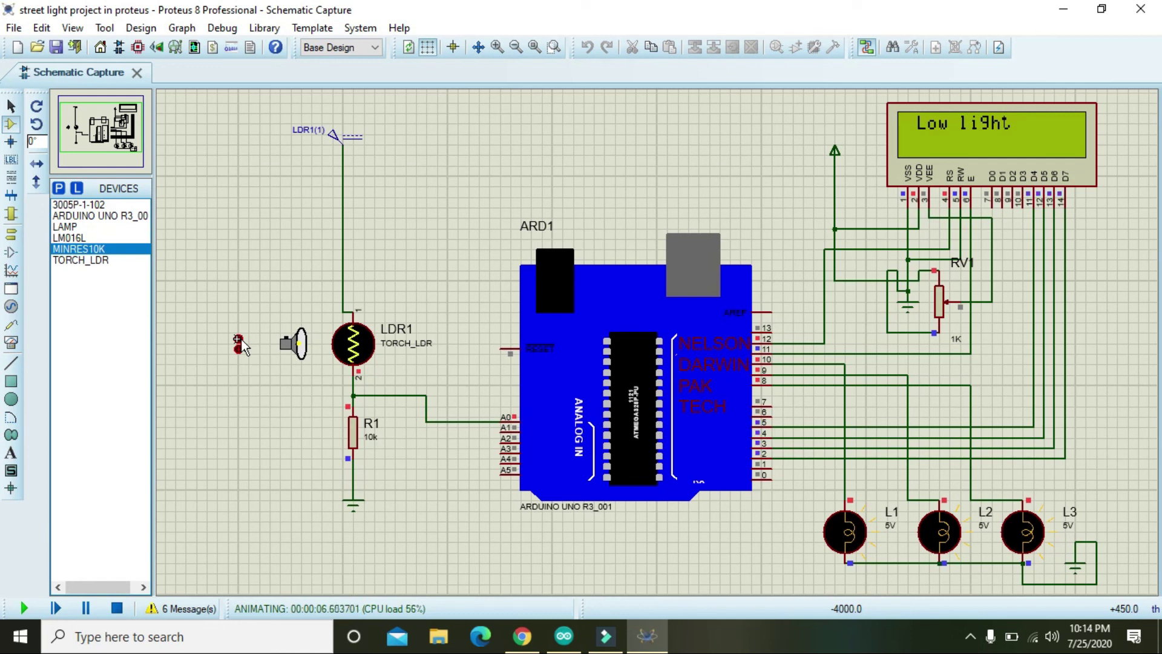
{"action": "left_click", "coordinate": [239, 343]}
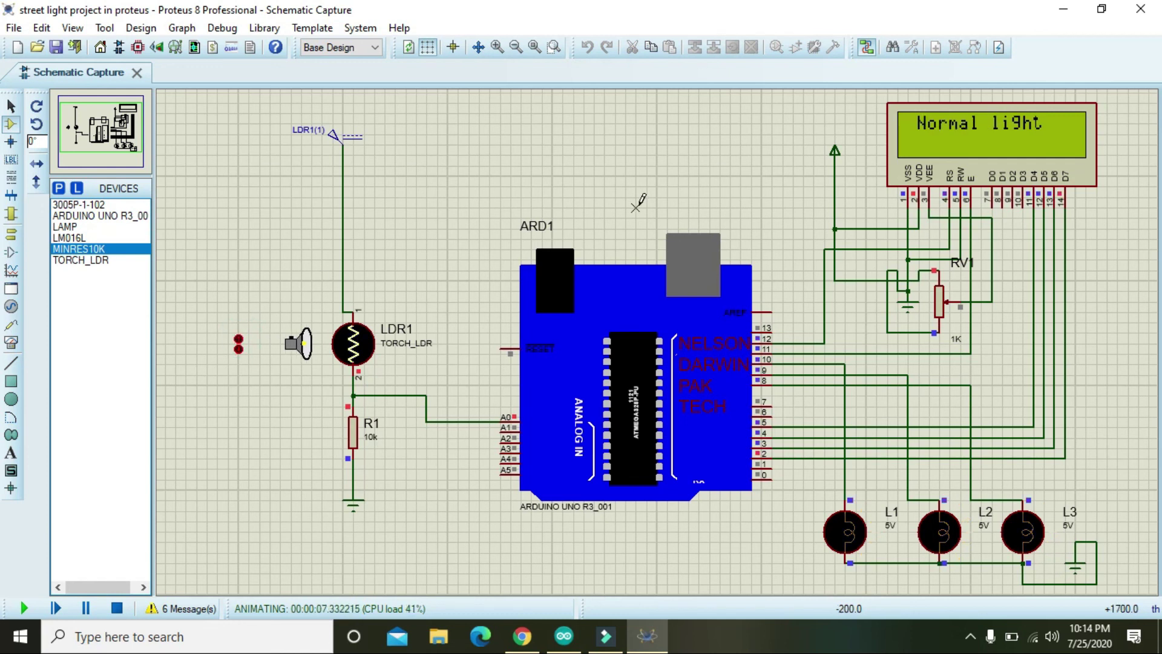